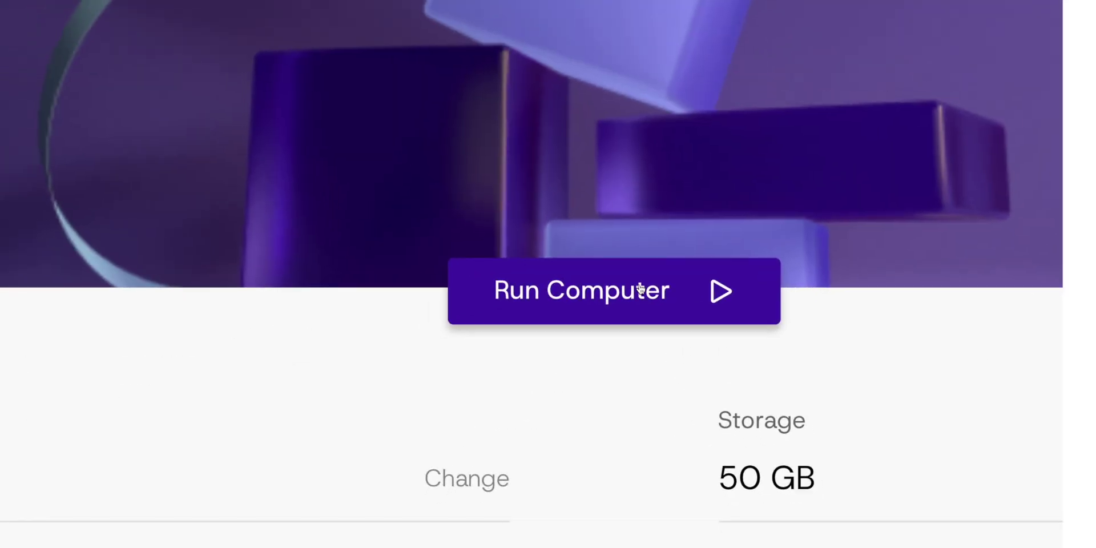
Start the cloud computer with 50 GB of storage.
{"action": "left_click", "coordinate": [641, 287]}
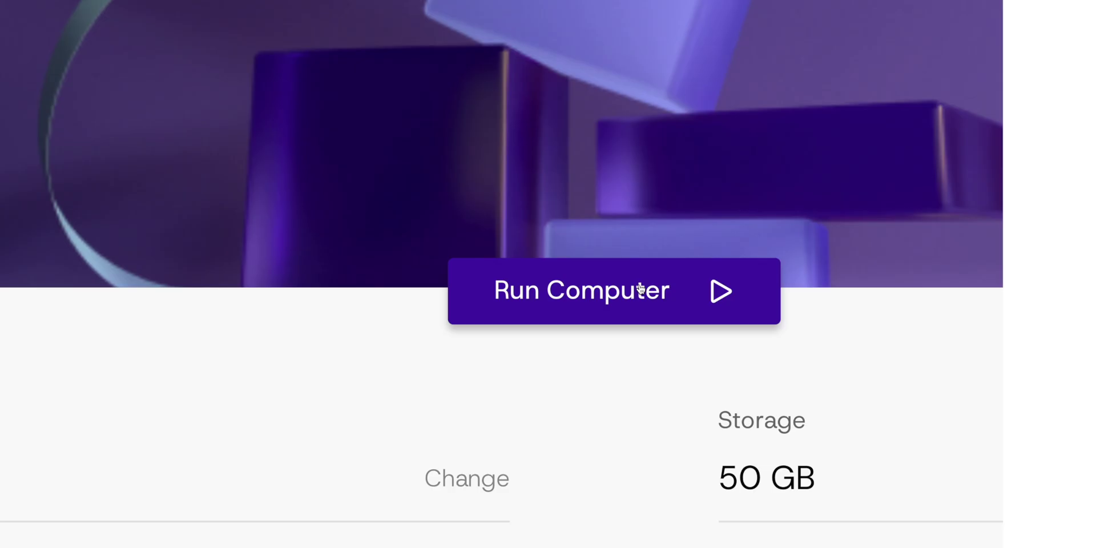
{"action": "left_click", "coordinate": [648, 291]}
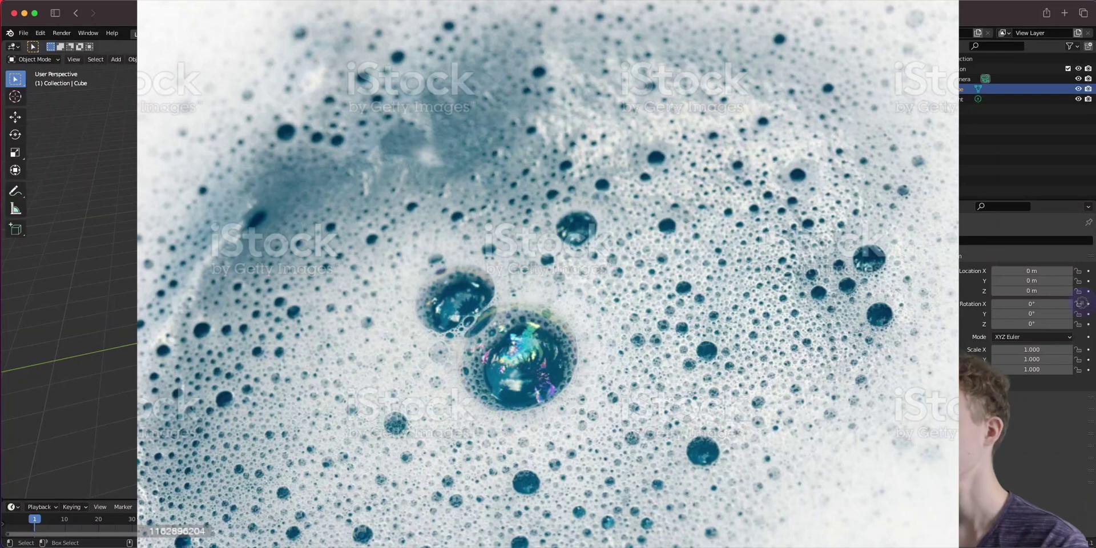
Replace the default cube with a mesh plane scaled up by a factor of 4.
{"action": "key", "text": "x"}
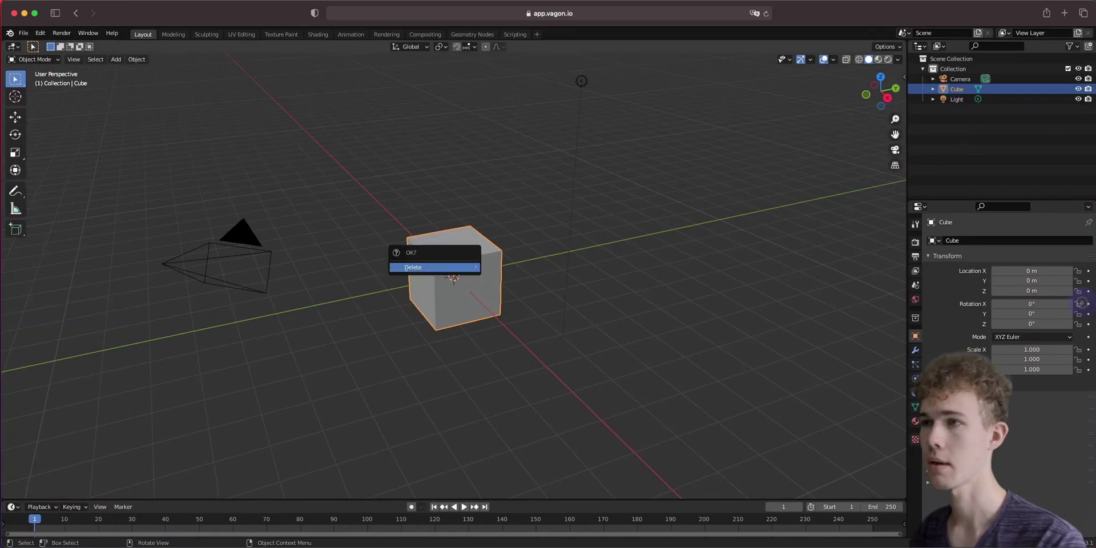
{"action": "left_click", "coordinate": [464, 268]}
{"action": "key", "text": "shift+a"}
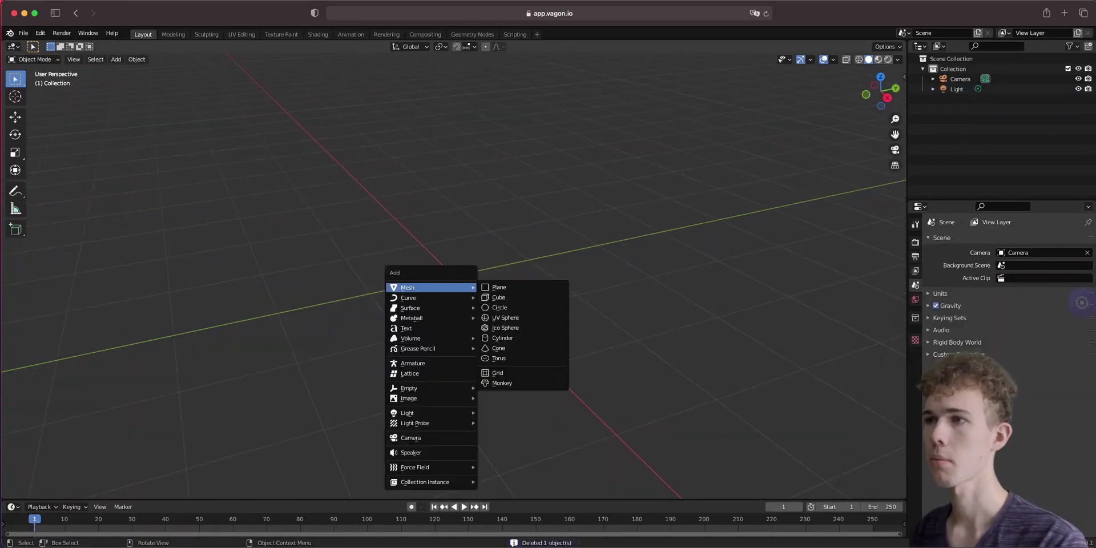
{"action": "left_click", "coordinate": [499, 287]}
{"action": "key", "text": "s"}
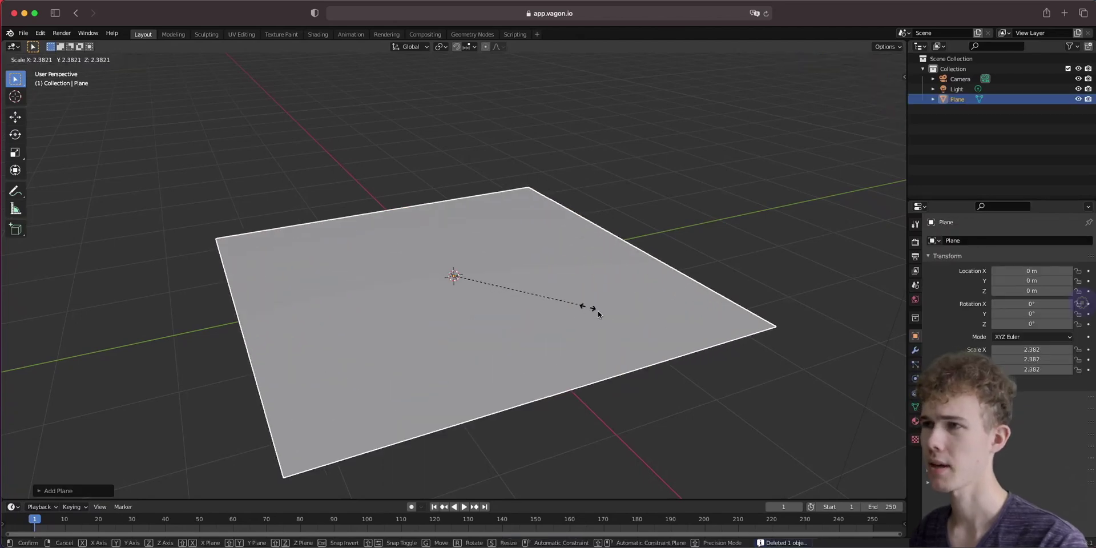
{"action": "type", "text": "4"}
{"action": "key", "text": "Return"}
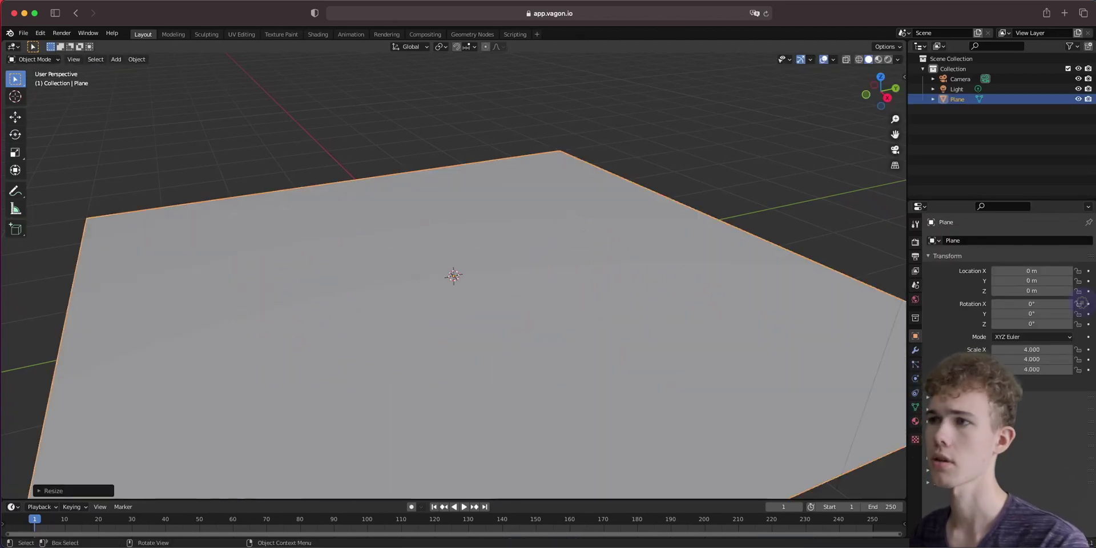
Add a metaball ball at the centre of the plane and scale it down to about 0.335.
{"action": "key", "text": "shift+a"}
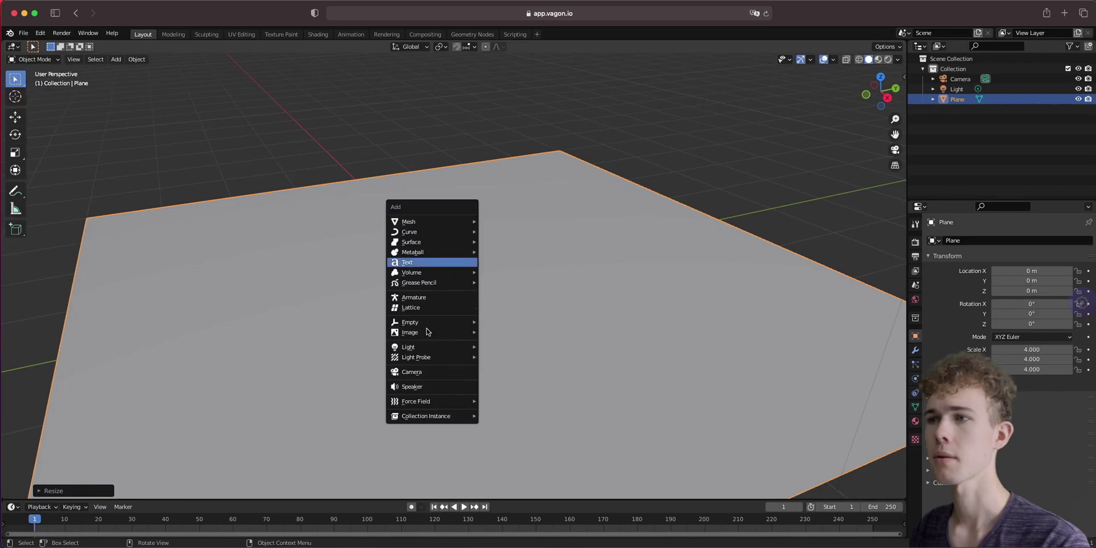
{"action": "mouse_move", "coordinate": [451, 251]}
{"action": "left_click", "coordinate": [515, 251]}
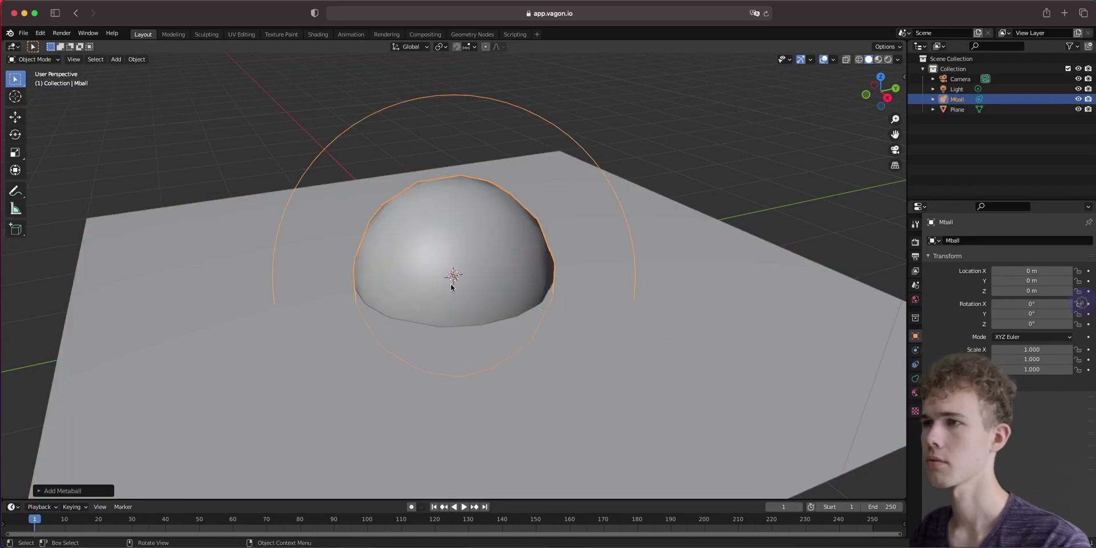
{"action": "middle_click_drag", "start_coordinate": [450, 283], "coordinate": [454, 298]}
{"action": "key", "text": "s"}
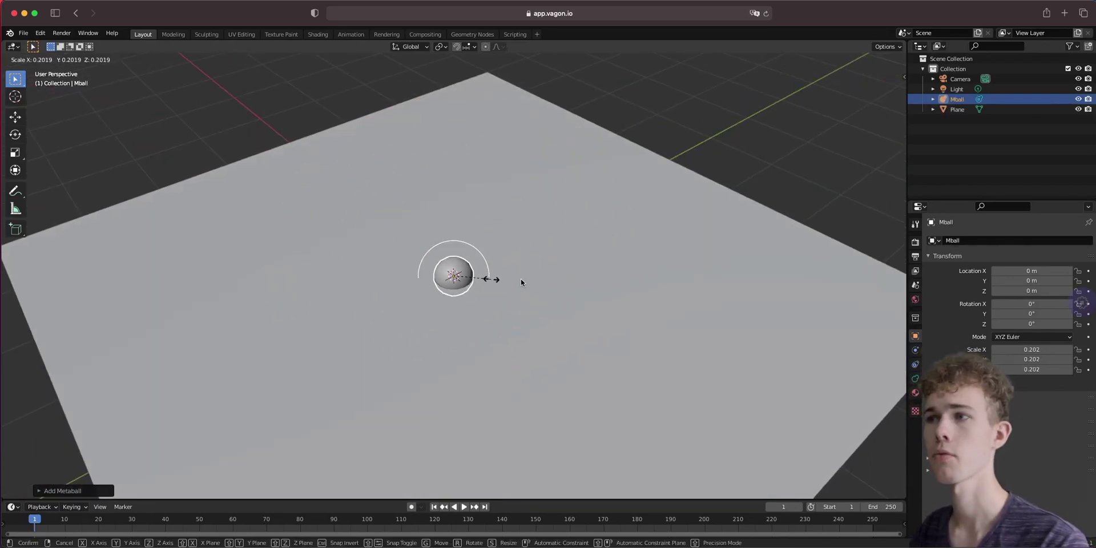
{"action": "left_click", "coordinate": [512, 290]}
{"action": "scroll", "coordinate": [509, 307], "scroll_direction": "up", "scroll_amount": 2}
{"action": "middle_click_drag", "start_coordinate": [509, 306], "coordinate": [478, 275]}
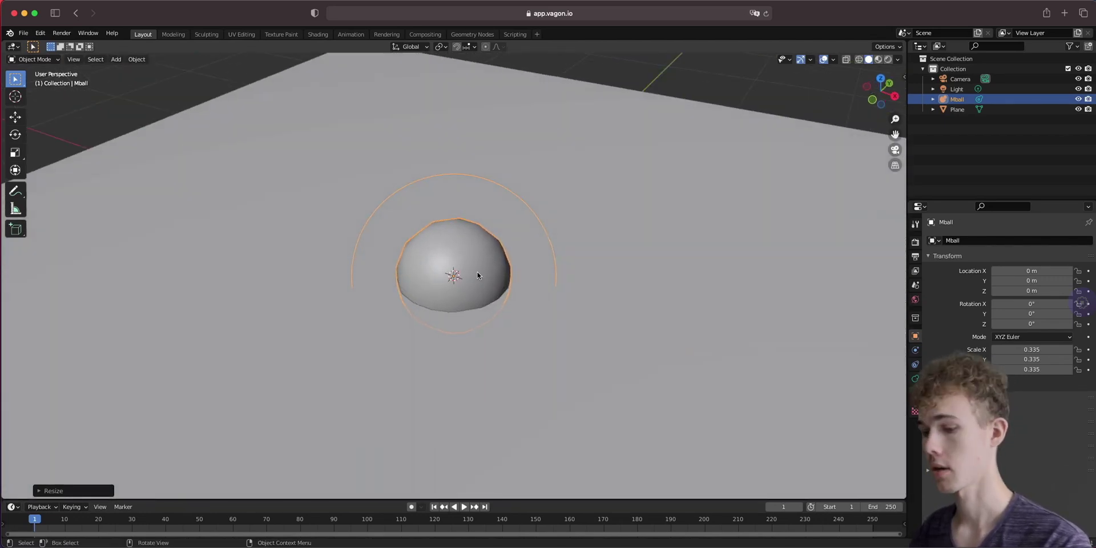
Duplicate the metaball and place the copy beside it, slightly lower, at about X 0.47 m, Y 0.23 m, Z -0.15 m.
{"action": "key", "text": "shift+d"}
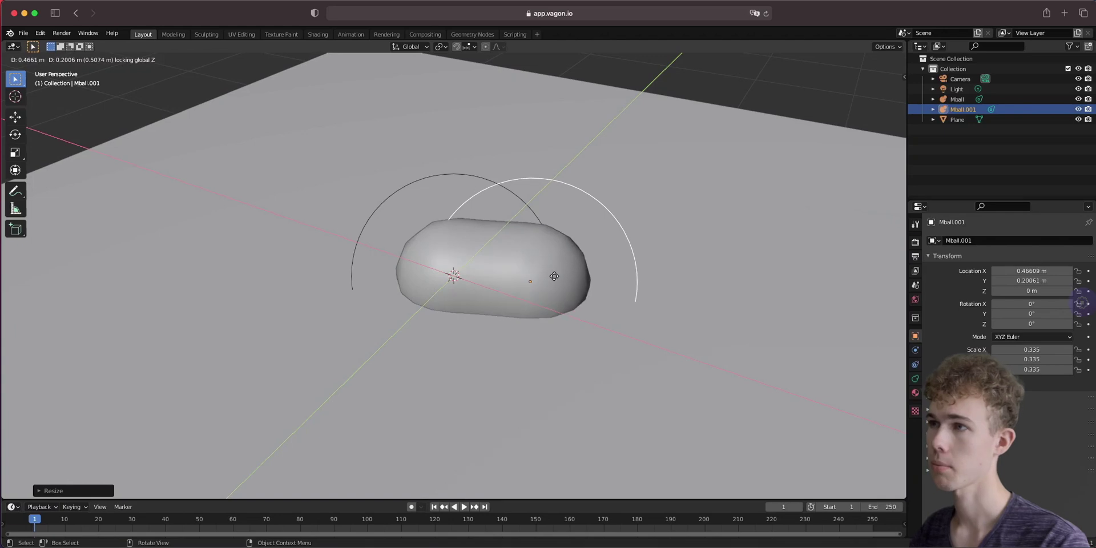
{"action": "left_click", "coordinate": [553, 277]}
{"action": "key", "text": "g"}
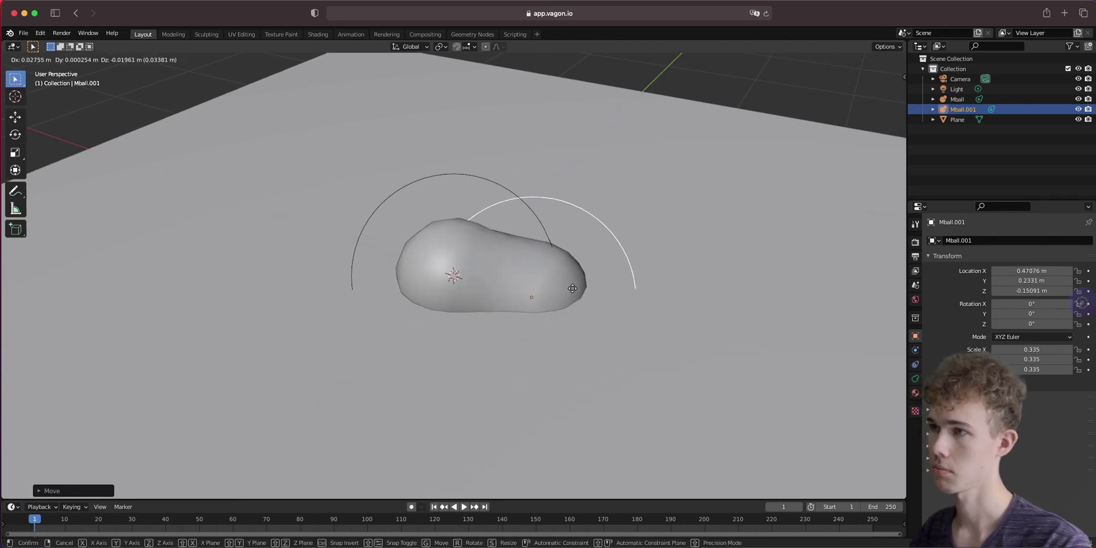
{"action": "left_click", "coordinate": [573, 292]}
Lower both metaballs together by about 0.13 m along the Z axis so they sink into the plane.
{"action": "left_click", "coordinate": [486, 179], "text": "shift"}
{"action": "middle_click_drag", "start_coordinate": [532, 224], "coordinate": [541, 204]}
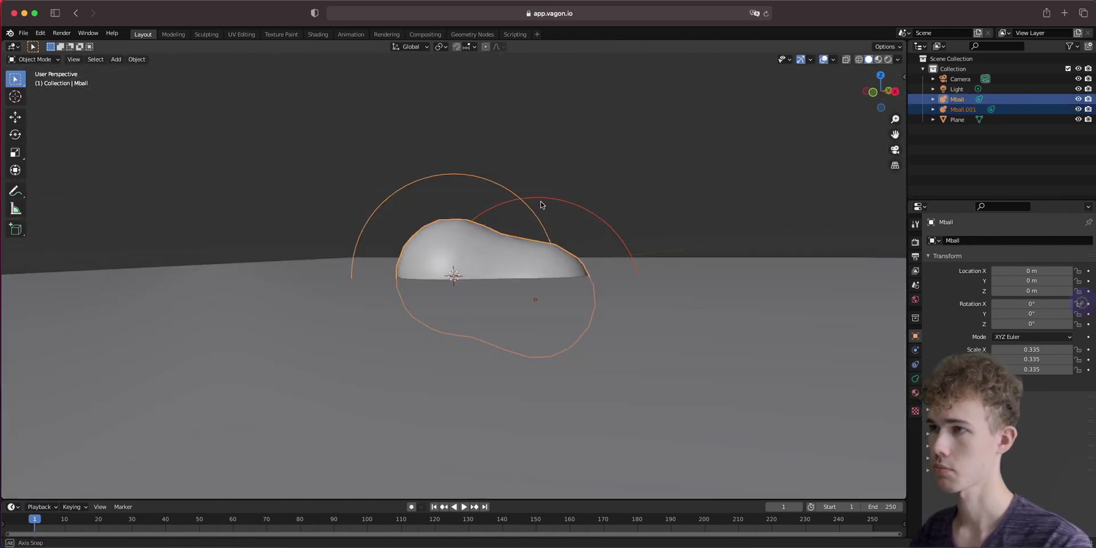
{"action": "key", "text": "g"}
{"action": "key", "text": "z"}
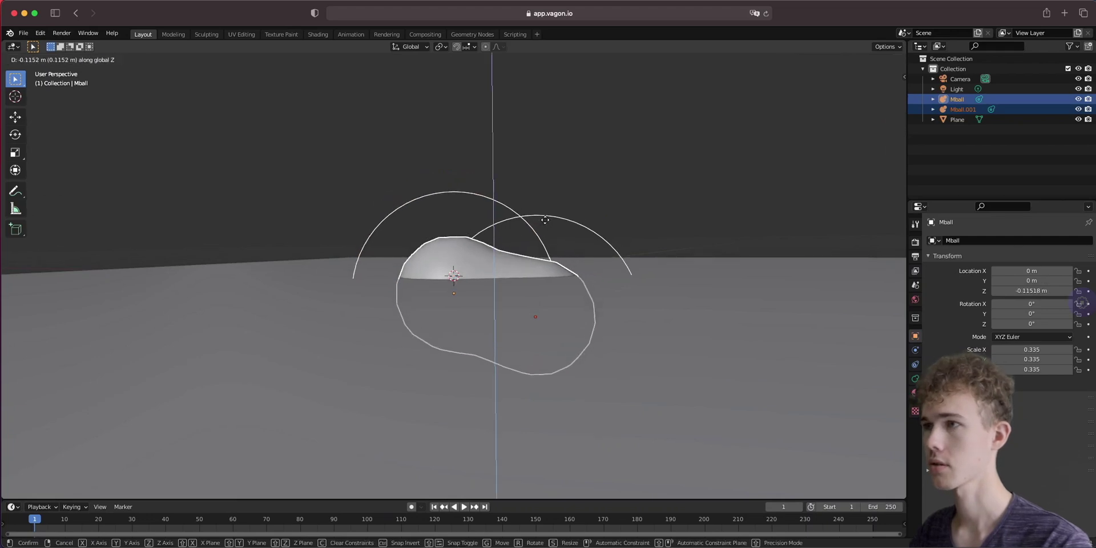
{"action": "left_click", "coordinate": [581, 296]}
Duplicate a metaball in top view and place the copy on the positive Y side of the first ball to form a three-lobed blob.
{"action": "middle_click_drag", "start_coordinate": [581, 296], "coordinate": [512, 232]}
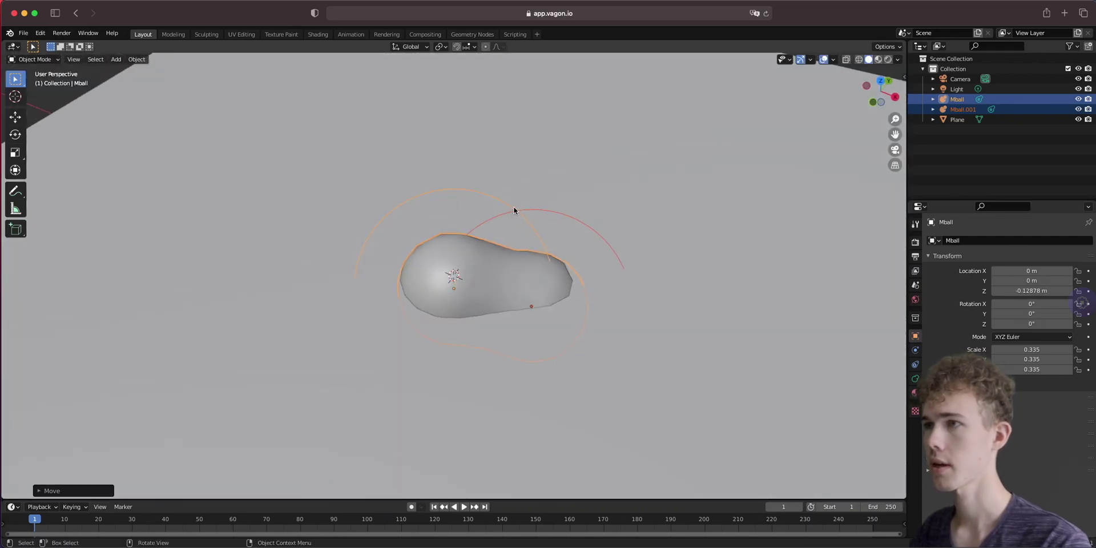
{"action": "left_click", "coordinate": [514, 211]}
{"action": "left_click", "coordinate": [515, 211]}
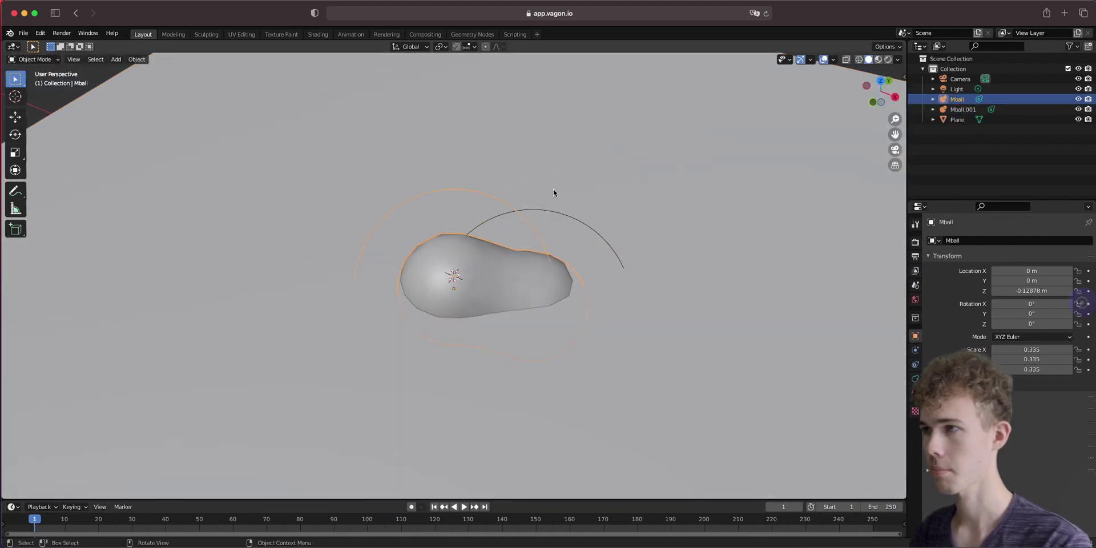
{"action": "left_click", "coordinate": [880, 83]}
{"action": "key", "text": "shift+d"}
{"action": "key", "text": "Return"}
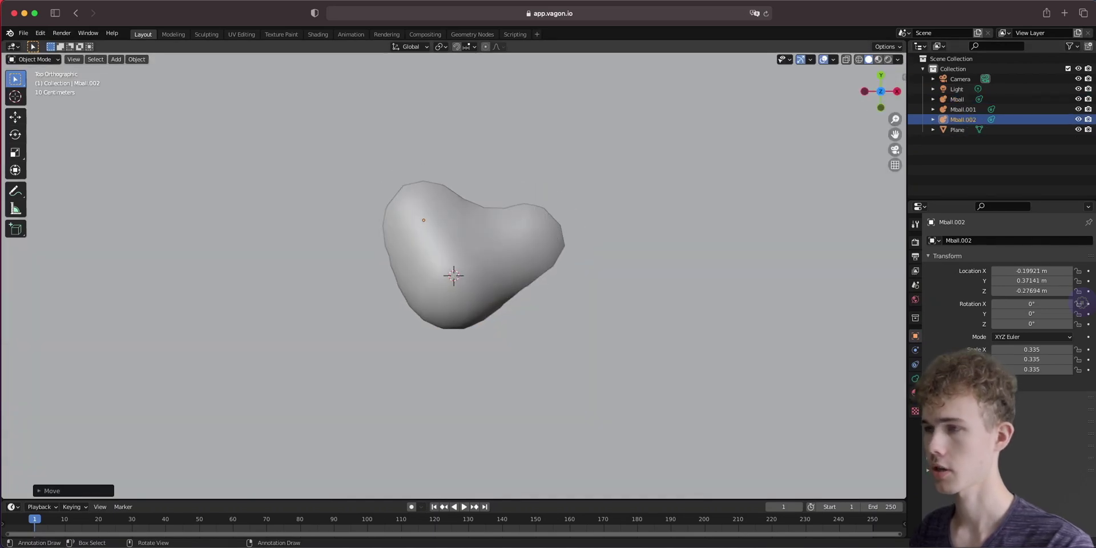
{"action": "key", "text": "g"}
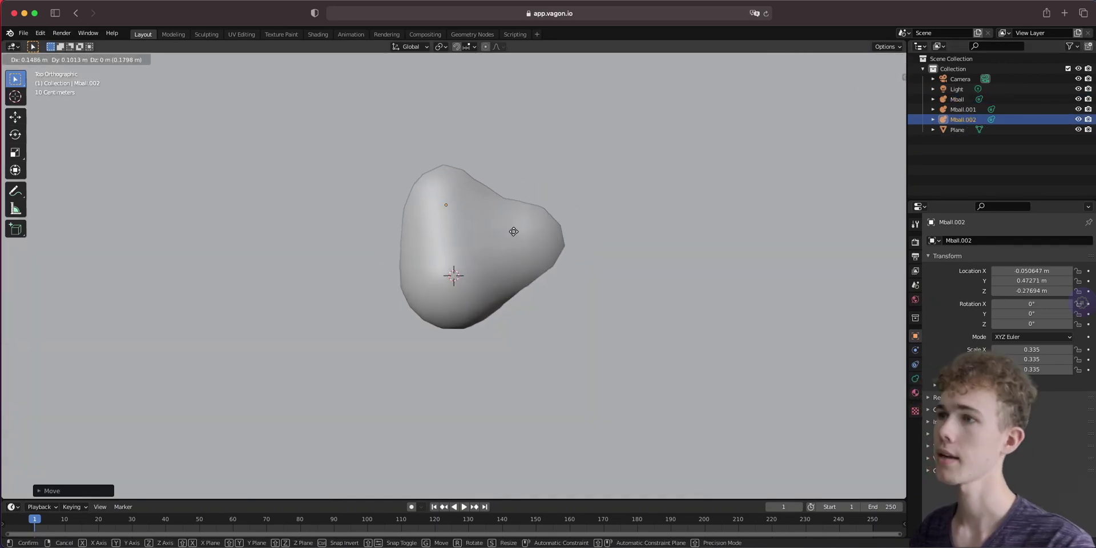
{"action": "left_click", "coordinate": [511, 228]}
Set the original metaball's viewport resolution to 0.1 m.
{"action": "left_click", "coordinate": [440, 313]}
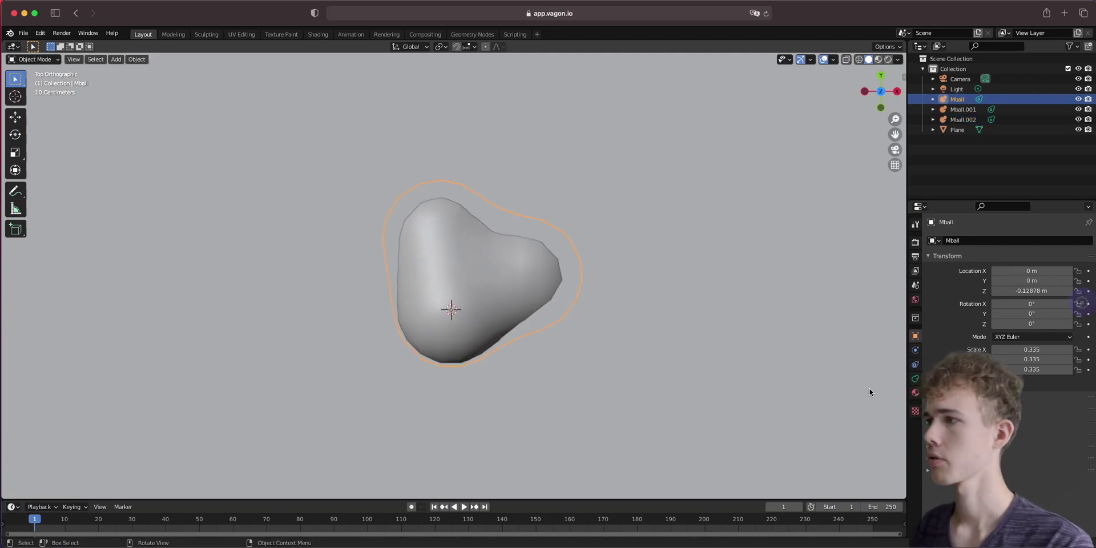
{"action": "left_click", "coordinate": [914, 379]}
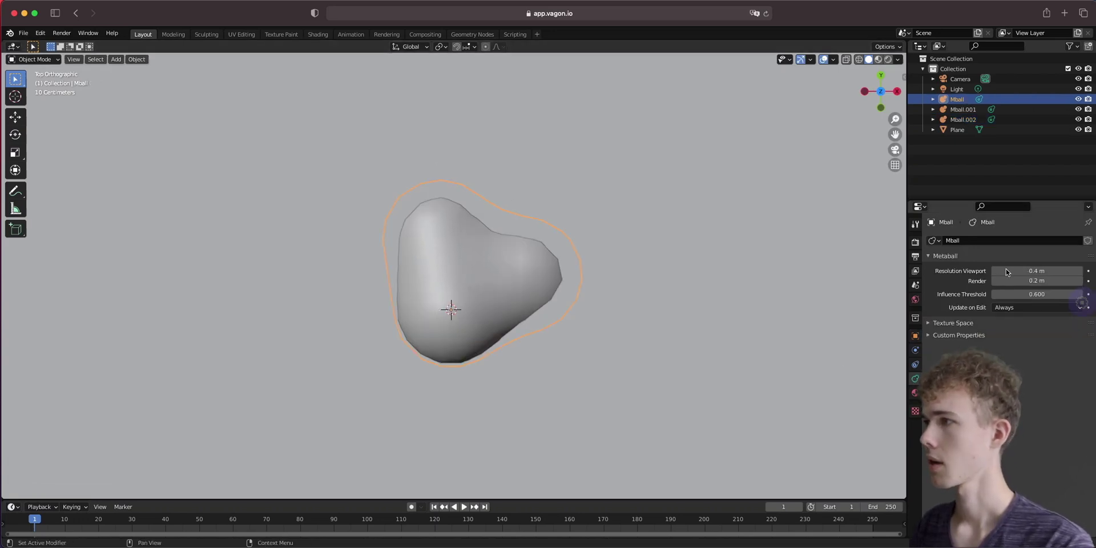
{"action": "left_click", "coordinate": [1025, 271]}
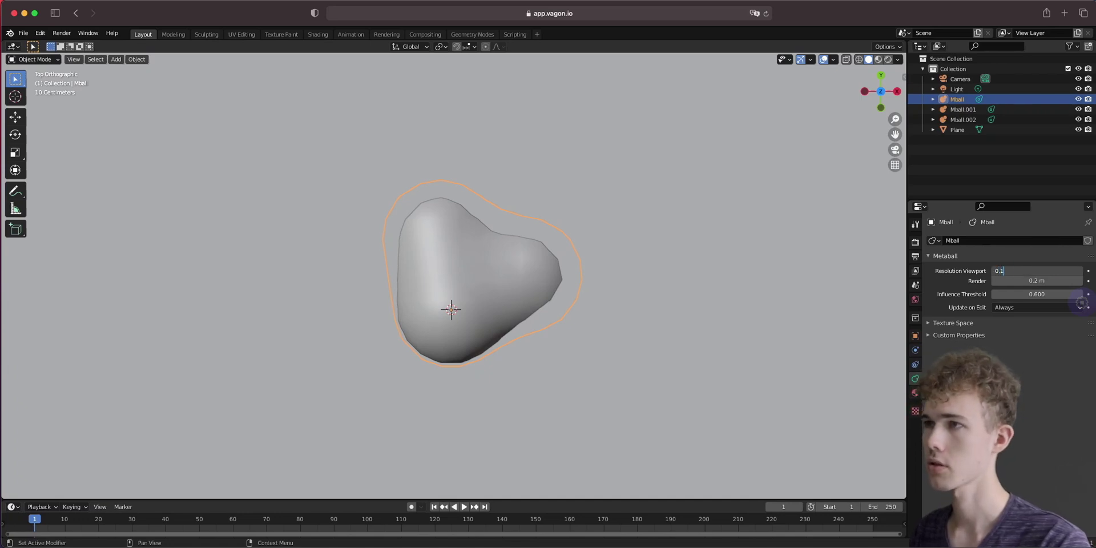
{"action": "key", "text": "Return"}
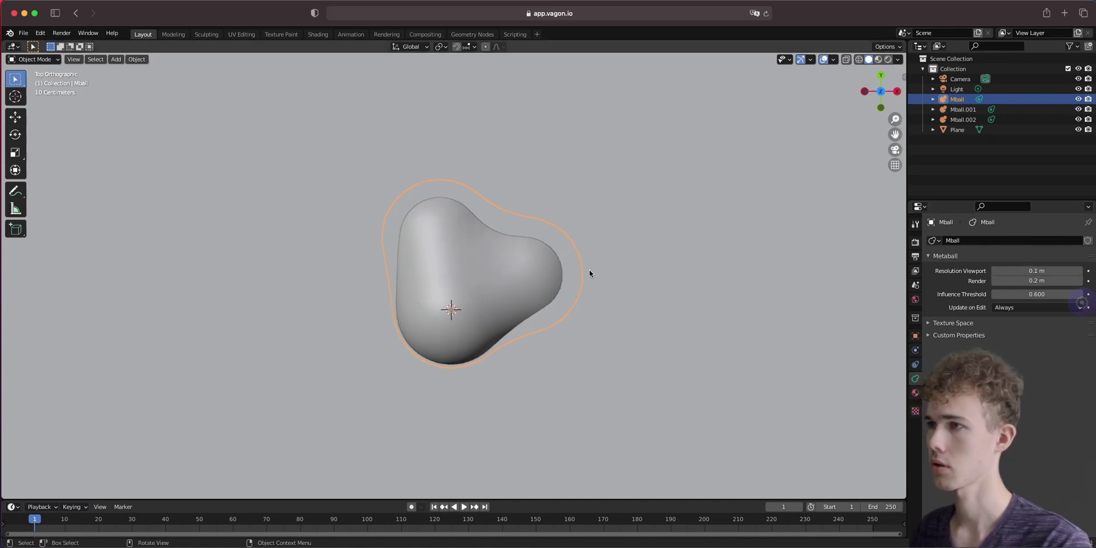
Try a coarser viewport resolution of 0.59 m on the metaball and set it back to 0.1 m.
{"action": "scroll", "coordinate": [589, 269], "scroll_direction": "up", "scroll_amount": 6}
{"action": "left_click_drag", "start_coordinate": [1032, 277], "coordinate": [1060, 269]}
{"action": "left_click", "coordinate": [1060, 268]}
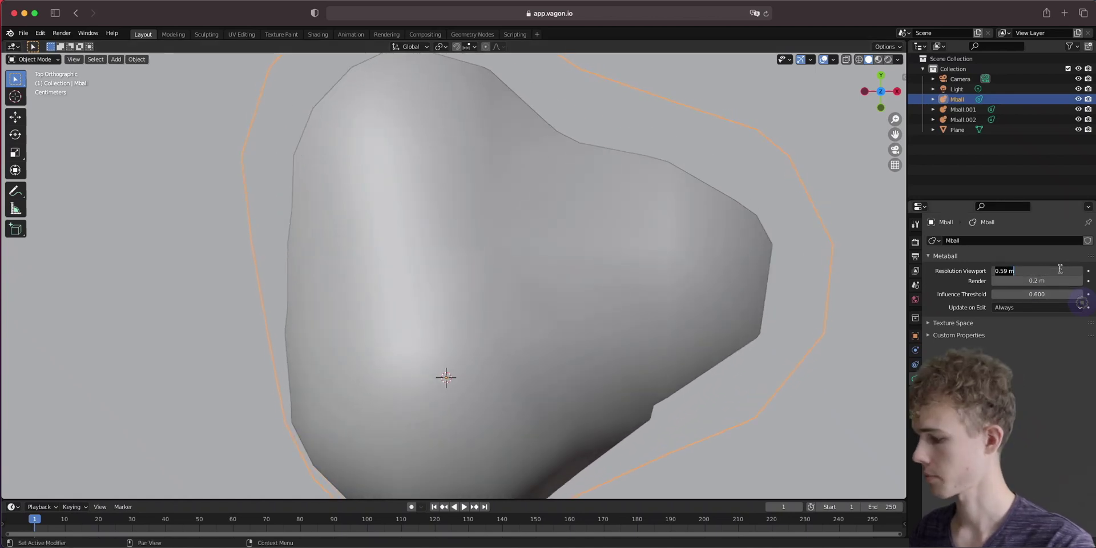
{"action": "type", "text": "0.1"}
{"action": "key", "text": "Return"}
{"action": "scroll", "coordinate": [510, 260], "scroll_direction": "up", "scroll_amount": 4}
{"action": "scroll", "coordinate": [509, 261], "scroll_direction": "down", "scroll_amount": 9}
{"action": "scroll", "coordinate": [507, 264], "scroll_direction": "down", "scroll_amount": 1}
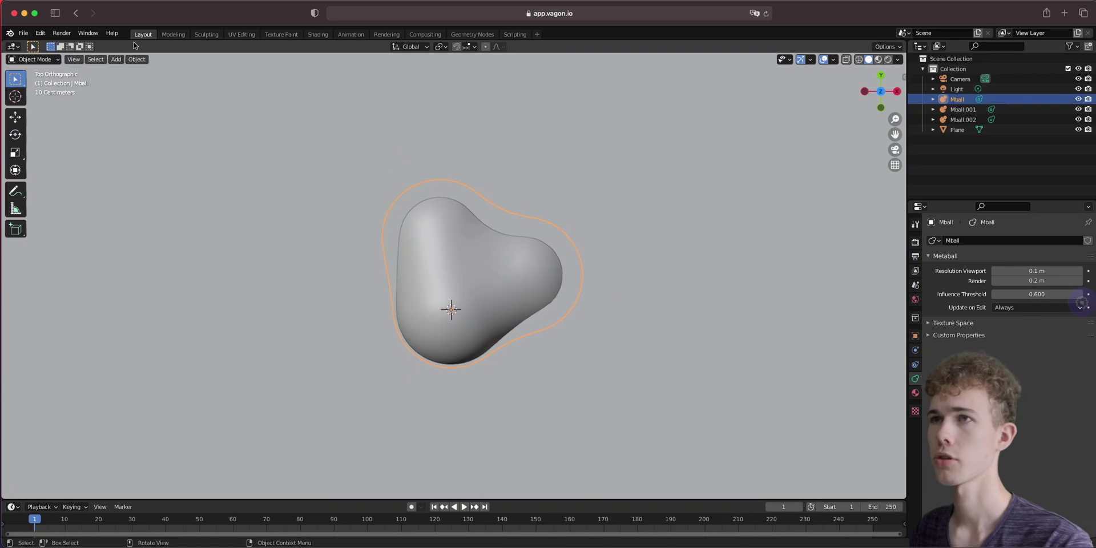
Convert the metaball blob to a mesh.
{"action": "left_click", "coordinate": [136, 60]}
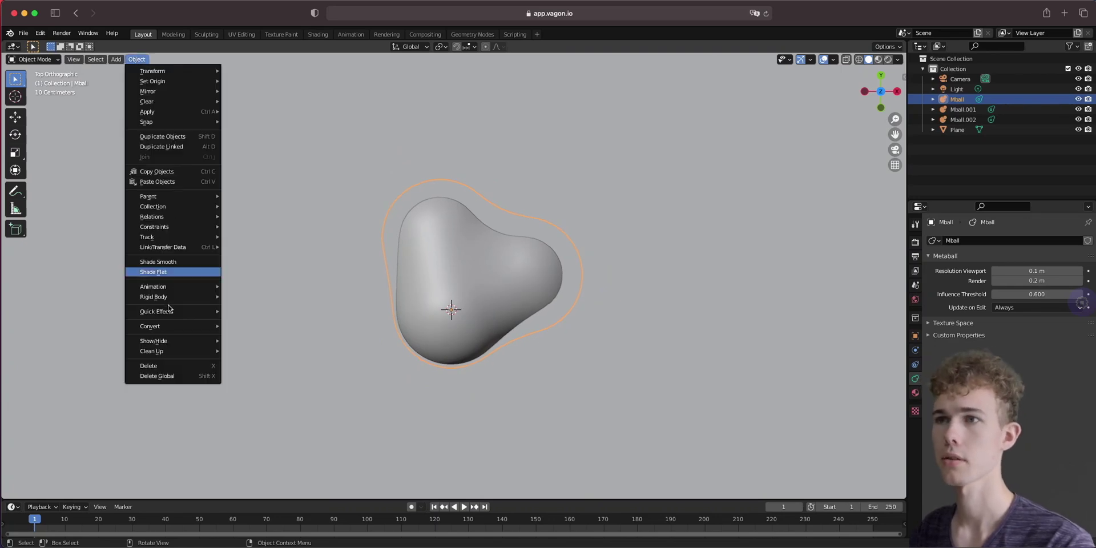
{"action": "mouse_move", "coordinate": [163, 330]}
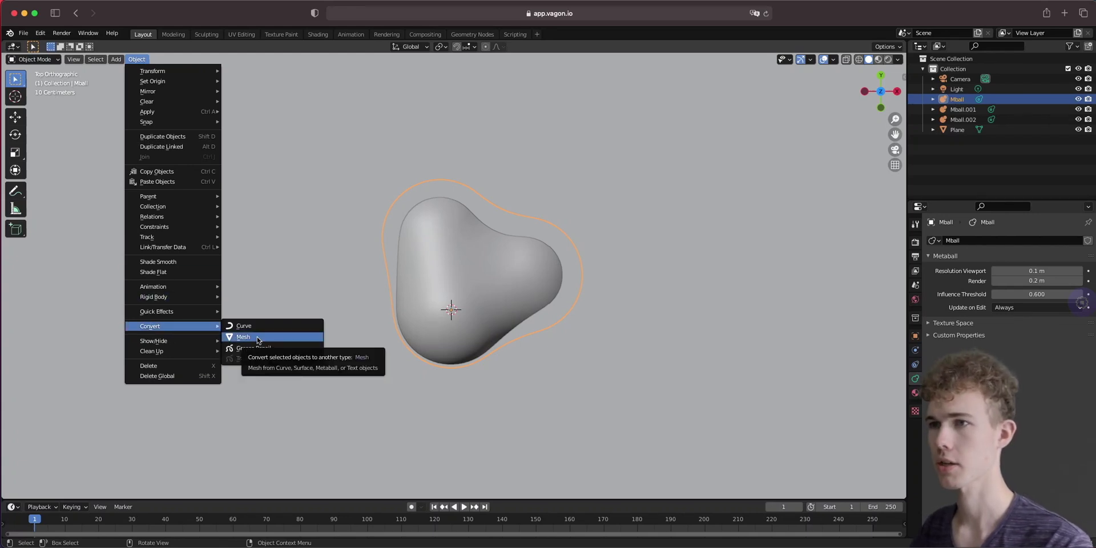
{"action": "left_click", "coordinate": [253, 344]}
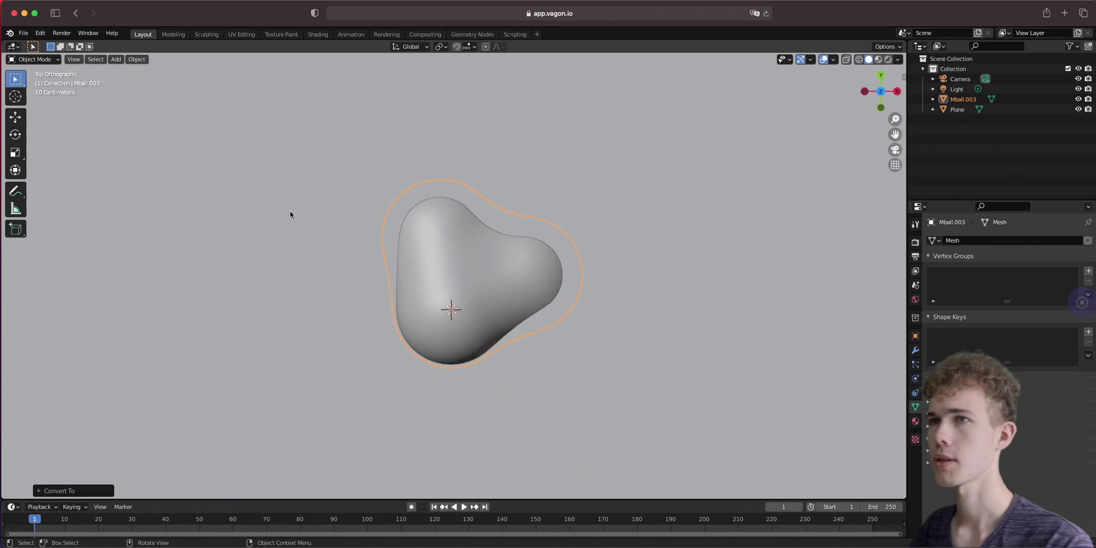
Inspect the topology of the converted blob mesh in Edit Mode, using face and vertex selection modes.
{"action": "key", "text": "Tab"}
{"action": "middle_click_drag", "start_coordinate": [528, 365], "coordinate": [457, 276]}
{"action": "scroll", "coordinate": [457, 276], "scroll_direction": "up", "scroll_amount": 5}
{"action": "scroll", "coordinate": [457, 276], "scroll_direction": "down", "scroll_amount": 2}
{"action": "scroll", "coordinate": [456, 275], "scroll_direction": "up", "scroll_amount": 3}
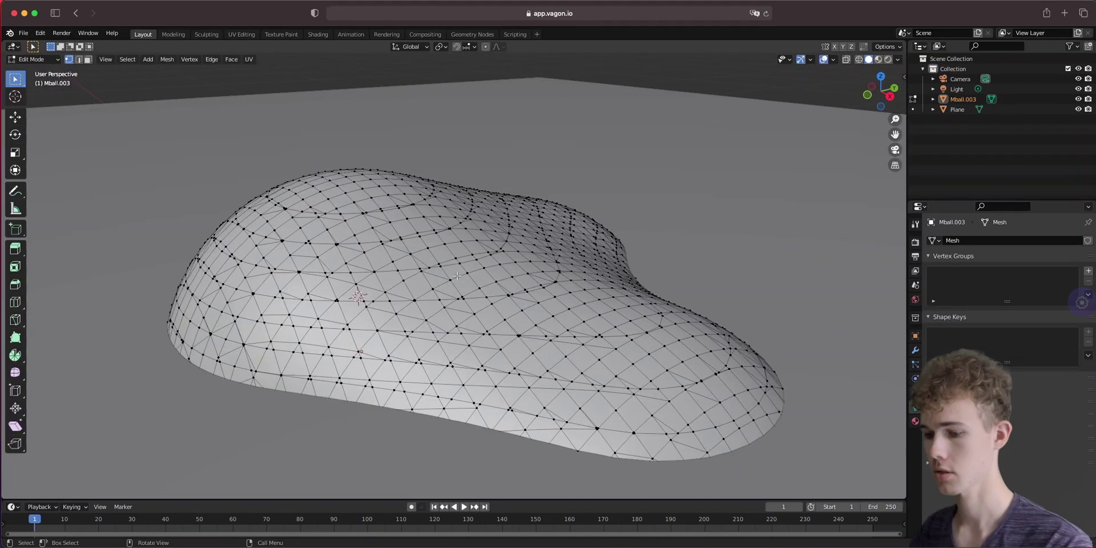
{"action": "key", "text": "3"}
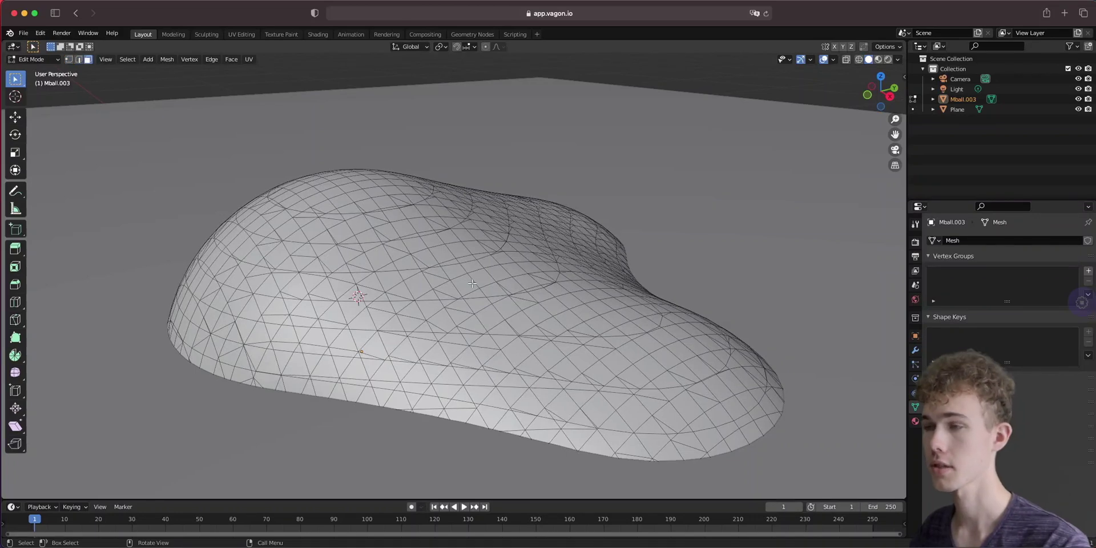
{"action": "key", "text": "1"}
Split the 3D viewport in two and turn the new area into a Shader Editor.
{"action": "left_click_drag", "start_coordinate": [903, 47], "coordinate": [446, 47]}
{"action": "left_click", "coordinate": [460, 46]}
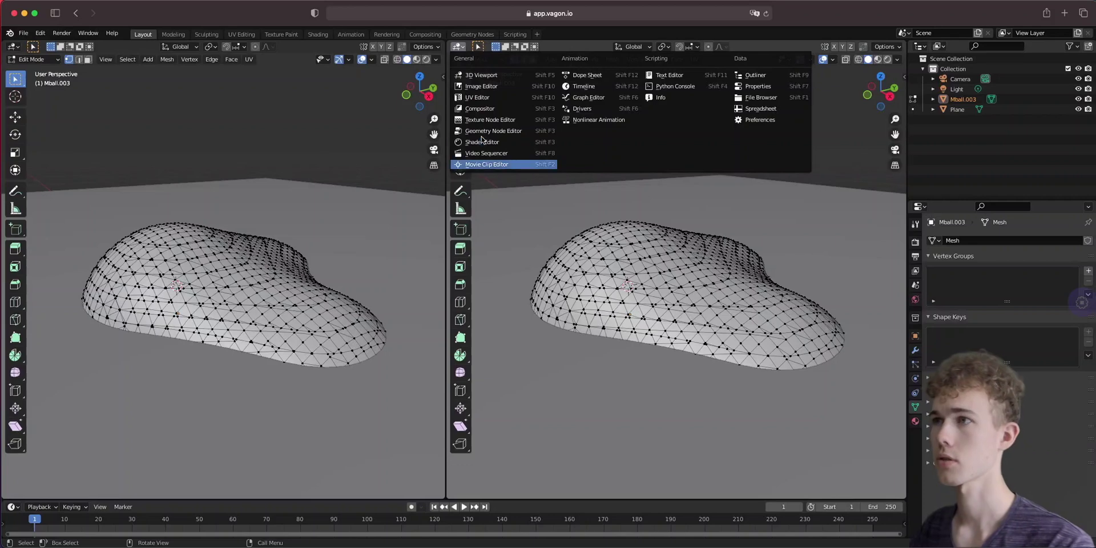
{"action": "left_click", "coordinate": [482, 142]}
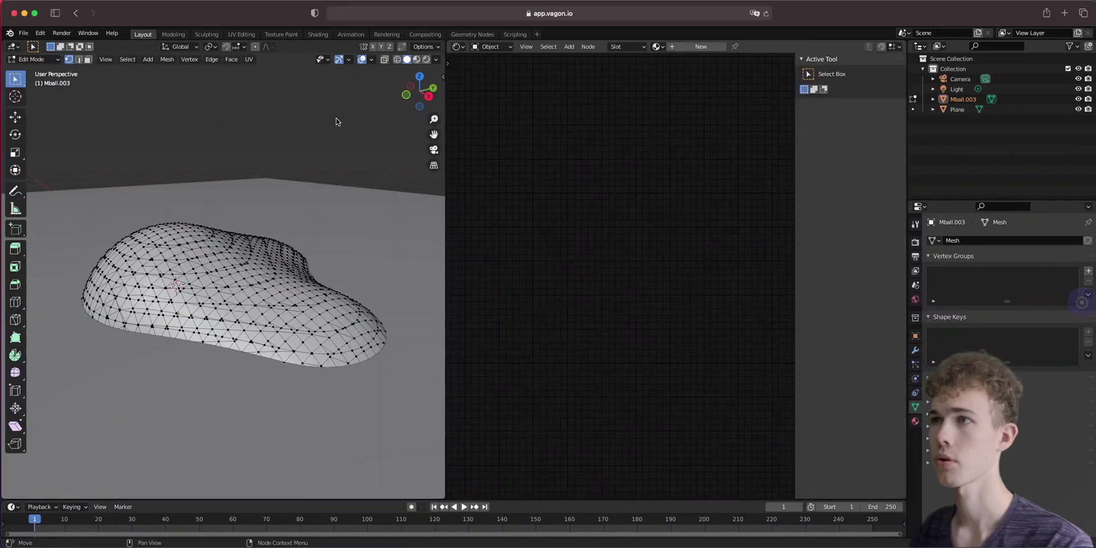
Show the blob from the top in Object Mode with rendered shading, and narrow the viewport to enlarge the Shader Editor.
{"action": "left_click", "coordinate": [423, 77]}
{"action": "key", "text": "Tab"}
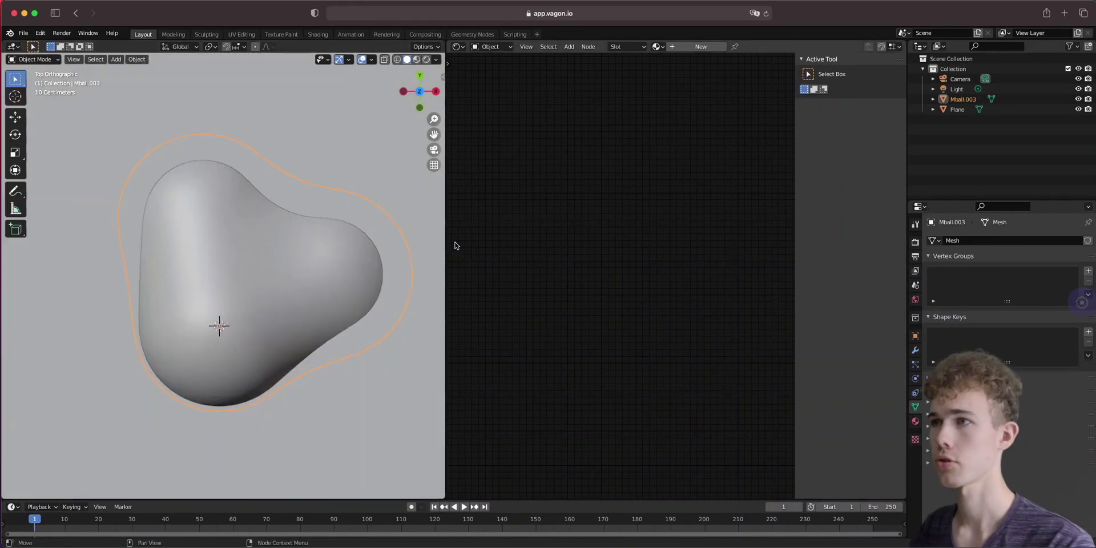
{"action": "left_click_drag", "start_coordinate": [446, 244], "coordinate": [279, 252]}
{"action": "key", "text": "z"}
{"action": "left_click", "coordinate": [184, 209]}
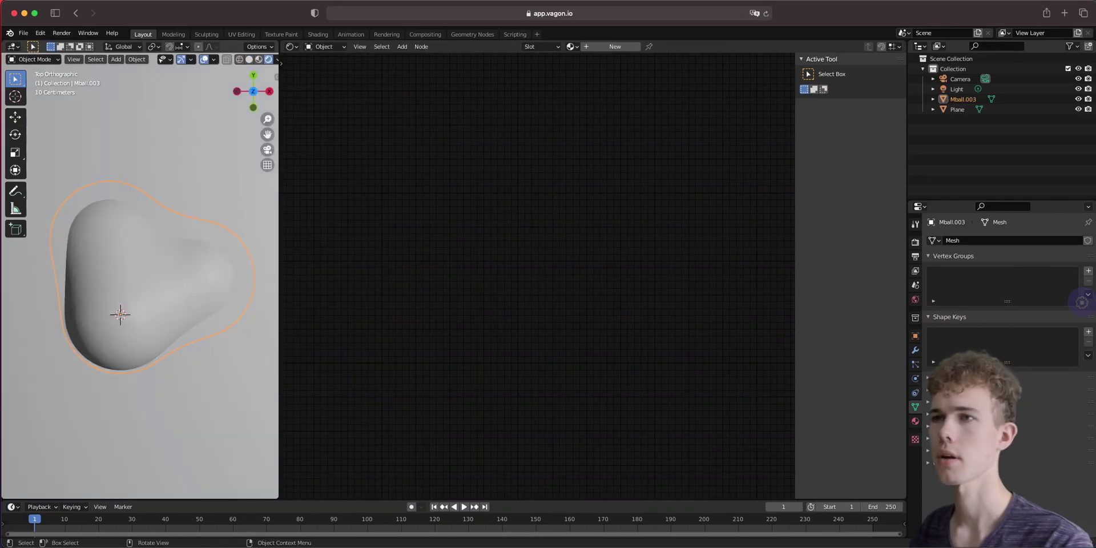
Set the render engine to Cycles with GPU Compute as the device.
{"action": "scroll", "coordinate": [260, 61], "scroll_direction": "down", "scroll_amount": 1}
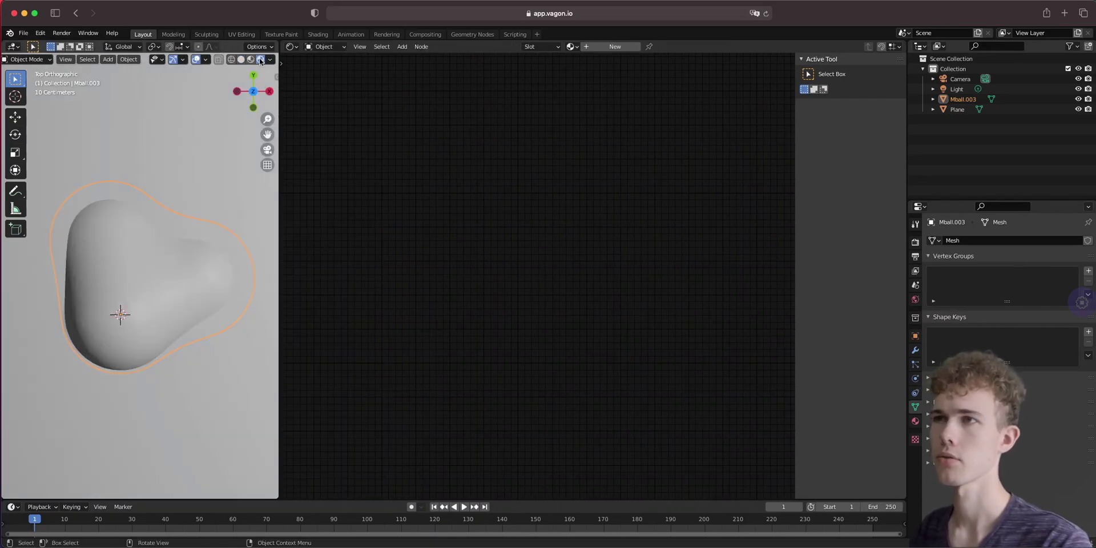
{"action": "left_click", "coordinate": [914, 241]}
{"action": "left_click", "coordinate": [1013, 241]}
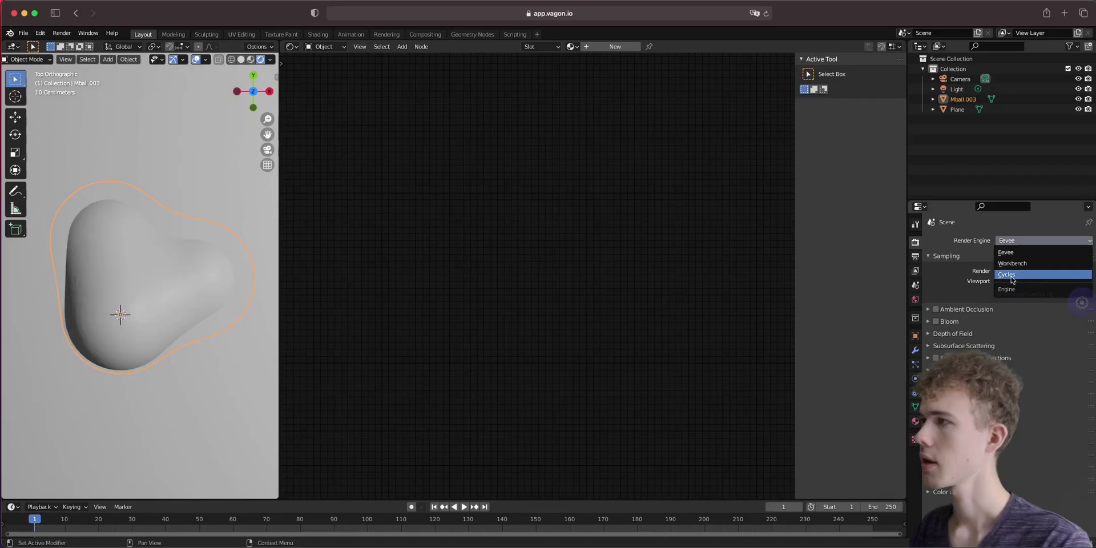
{"action": "left_click", "coordinate": [822, 318]}
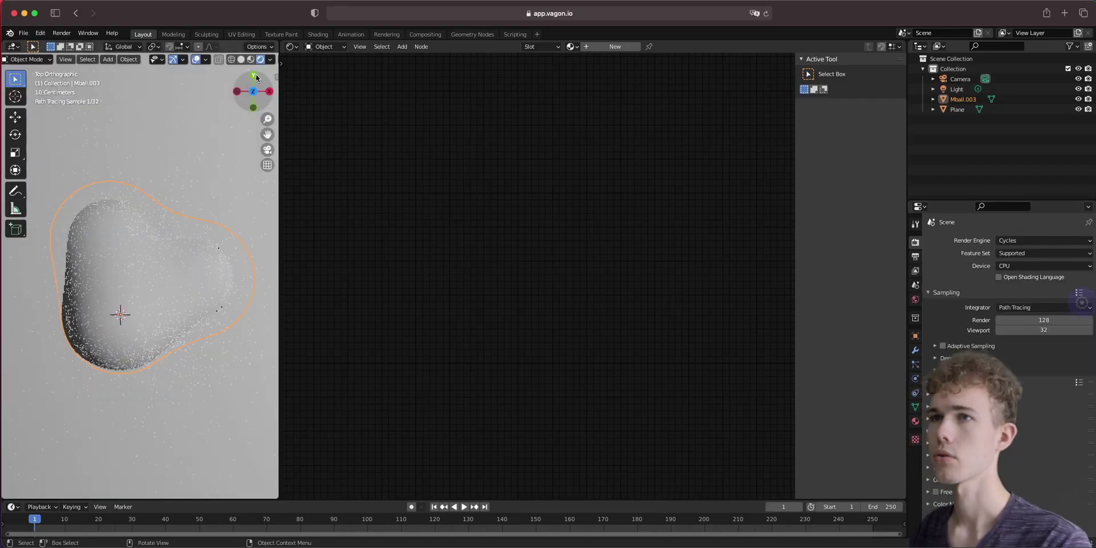
{"action": "left_click", "coordinate": [1009, 267]}
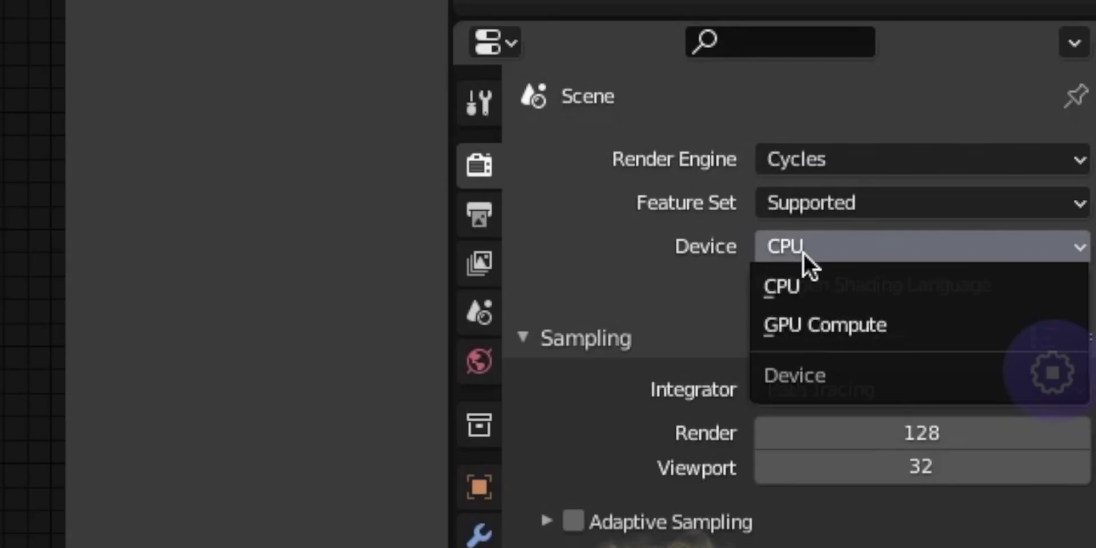
{"action": "left_click", "coordinate": [817, 331]}
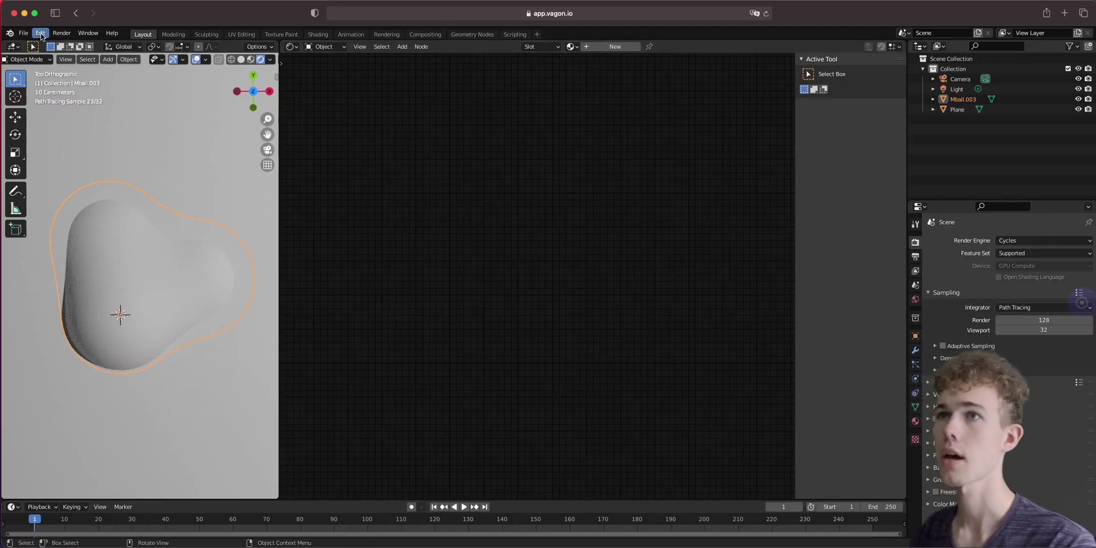
Enable OptiX with the Tesla T4 as the Cycles render device in the system preferences.
{"action": "left_click", "coordinate": [41, 34]}
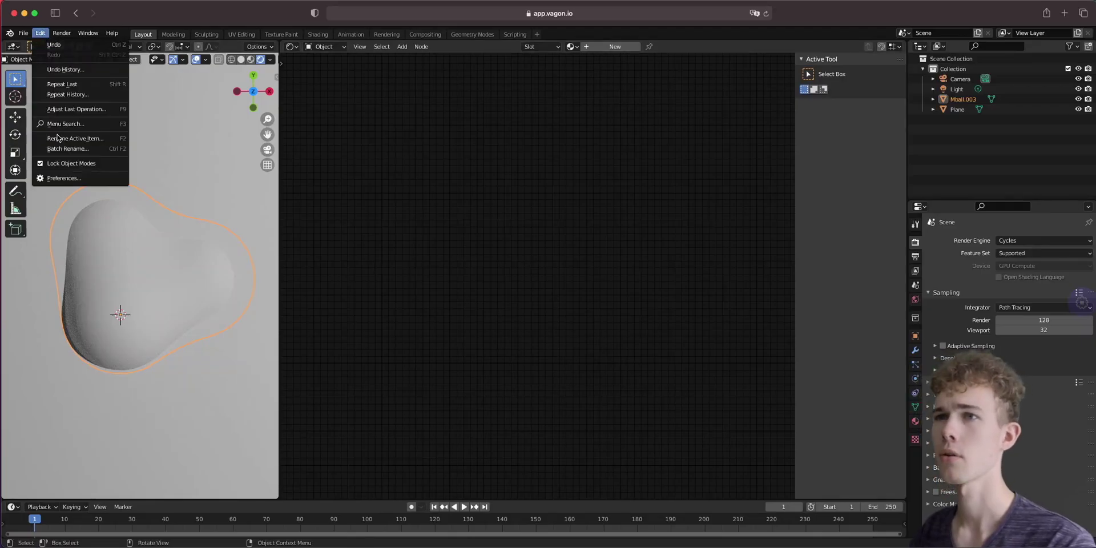
{"action": "left_click", "coordinate": [68, 181]}
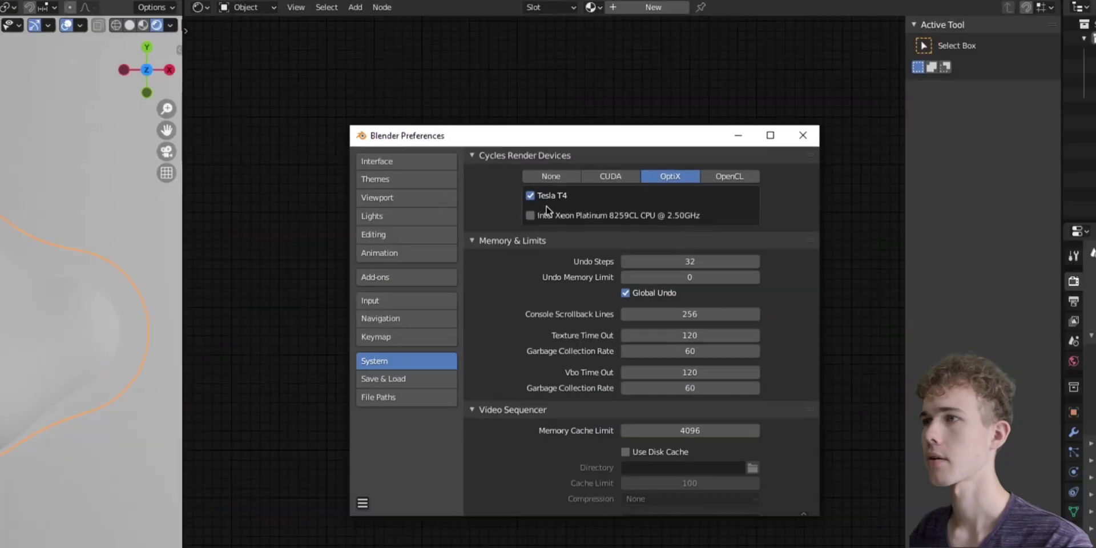
{"action": "key", "text": "super"}
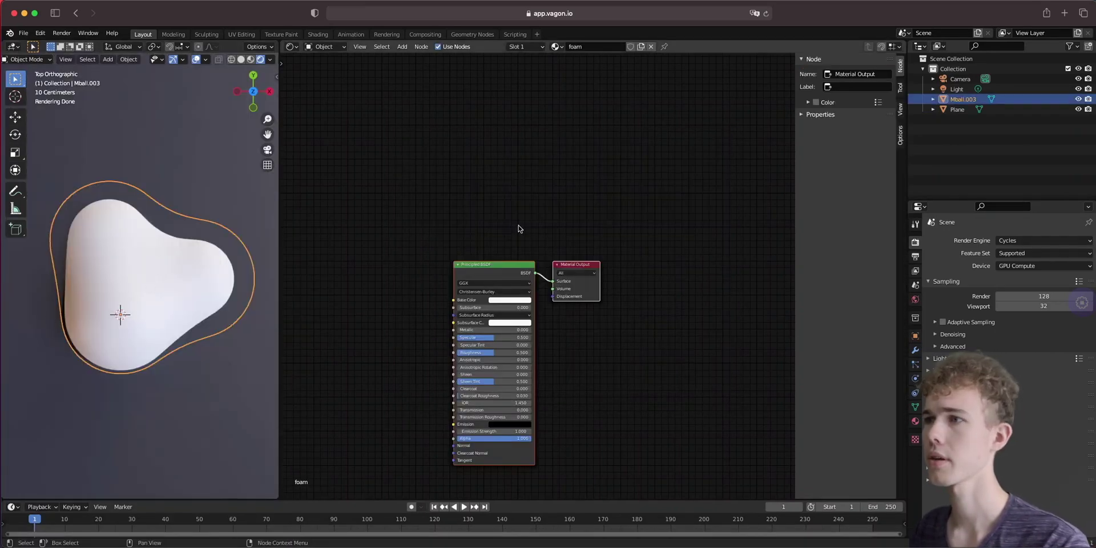
Delete the Principled BSDF node from the foam material.
{"action": "middle_click_drag", "start_coordinate": [440, 223], "coordinate": [549, 224]}
{"action": "left_click", "coordinate": [601, 270]}
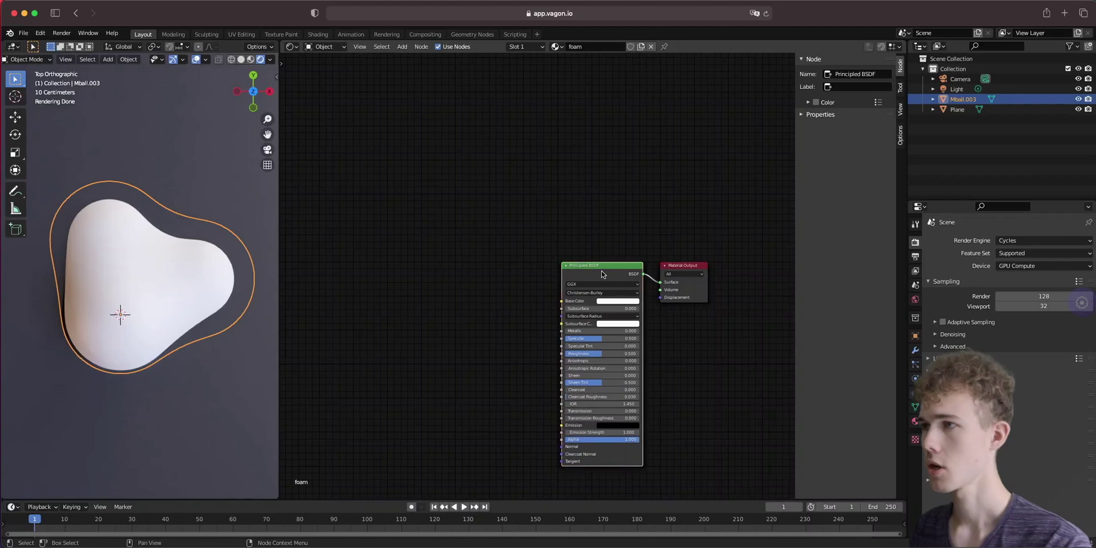
{"action": "key", "text": "x"}
Add a Voronoi Texture node to the foam material and preview its Distance output on the blob.
{"action": "key", "text": "shift+a"}
{"action": "left_click", "coordinate": [452, 197]}
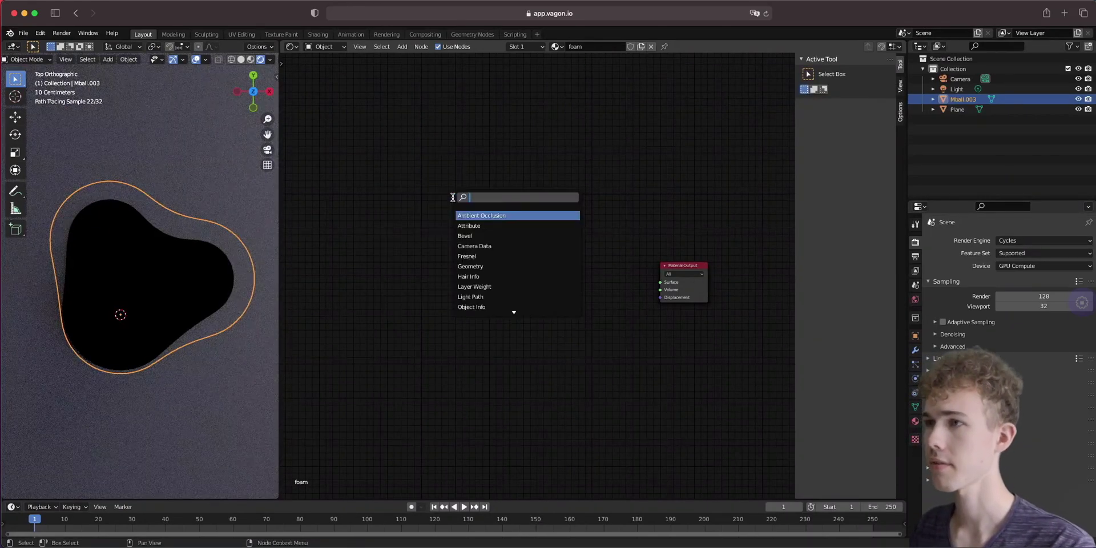
{"action": "type", "text": "voron"}
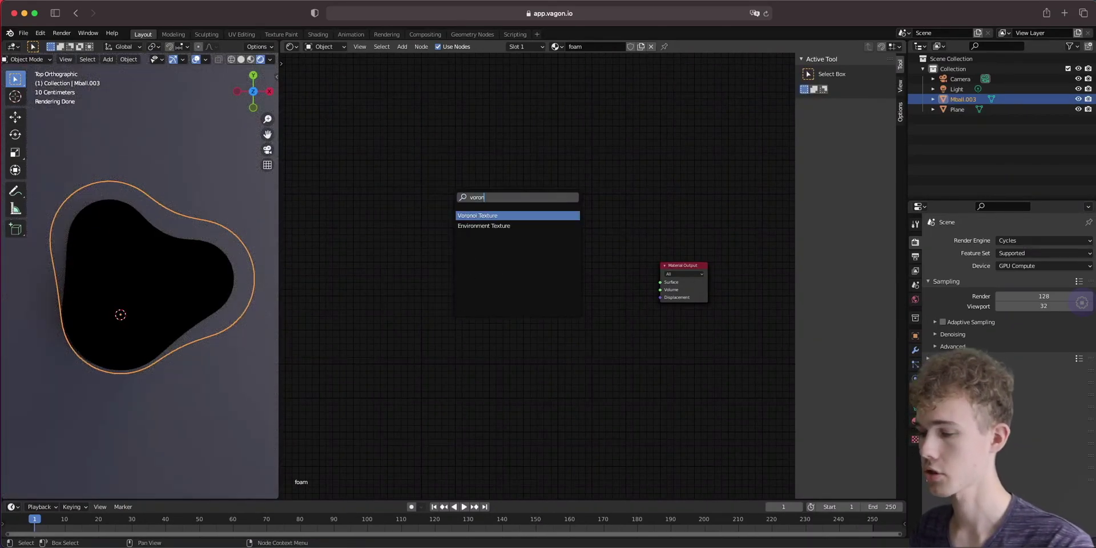
{"action": "left_click", "coordinate": [487, 215]}
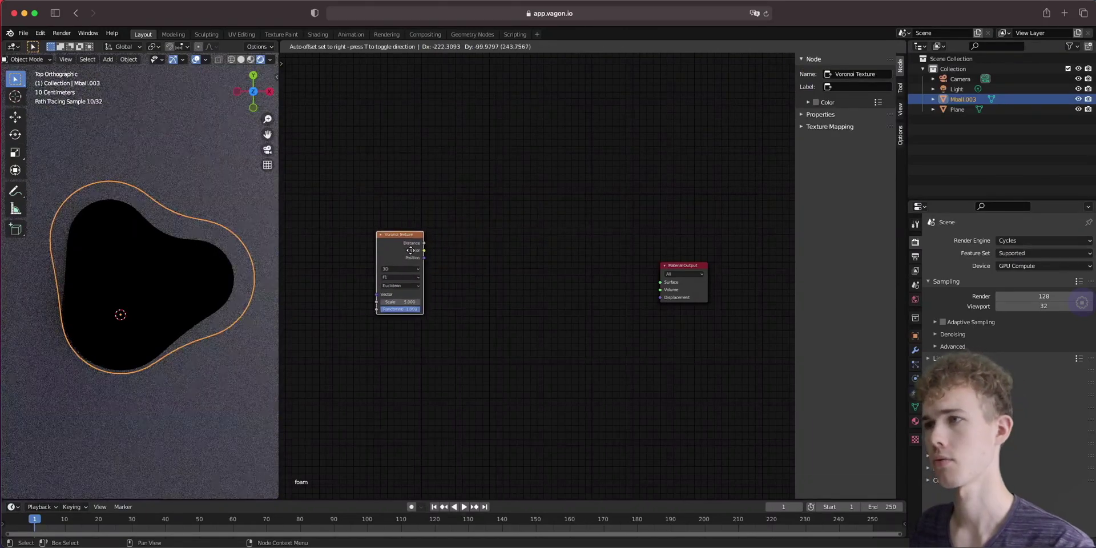
{"action": "left_click", "coordinate": [394, 254]}
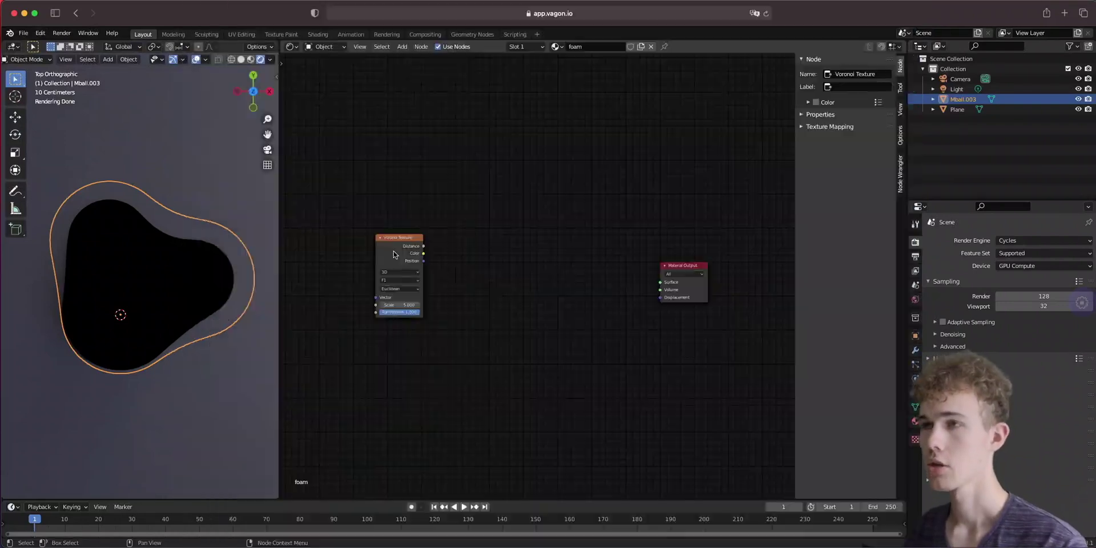
{"action": "left_click", "coordinate": [393, 254], "text": "ctrl+shift"}
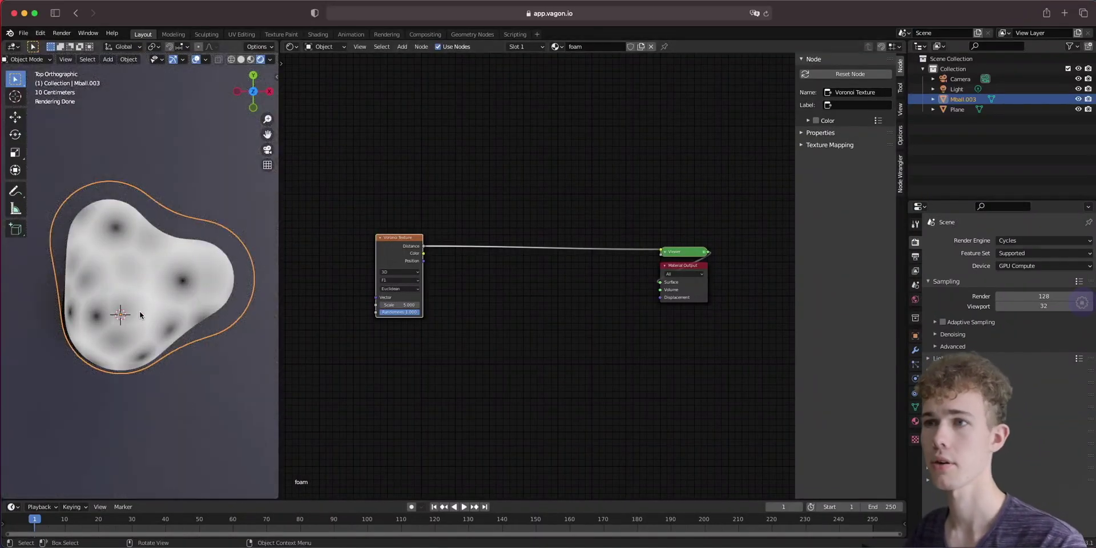
{"action": "scroll", "coordinate": [149, 310], "scroll_direction": "up", "scroll_amount": 4}
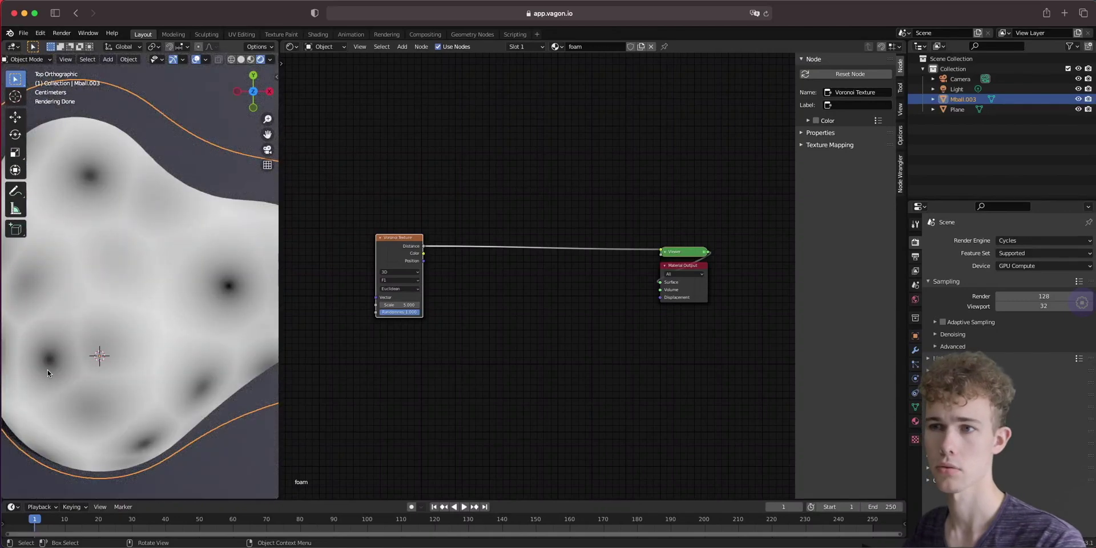
Insert a Bump node between the Voronoi Texture and the Viewer, and hide the node editor's sidebar.
{"action": "key", "text": "shift+a"}
{"action": "left_click", "coordinate": [523, 207]}
{"action": "type", "text": "bump"}
{"action": "key", "text": "Return"}
{"action": "left_click", "coordinate": [523, 208]}
{"action": "scroll", "coordinate": [448, 198], "scroll_direction": "up", "scroll_amount": 3}
{"action": "key", "text": "n"}
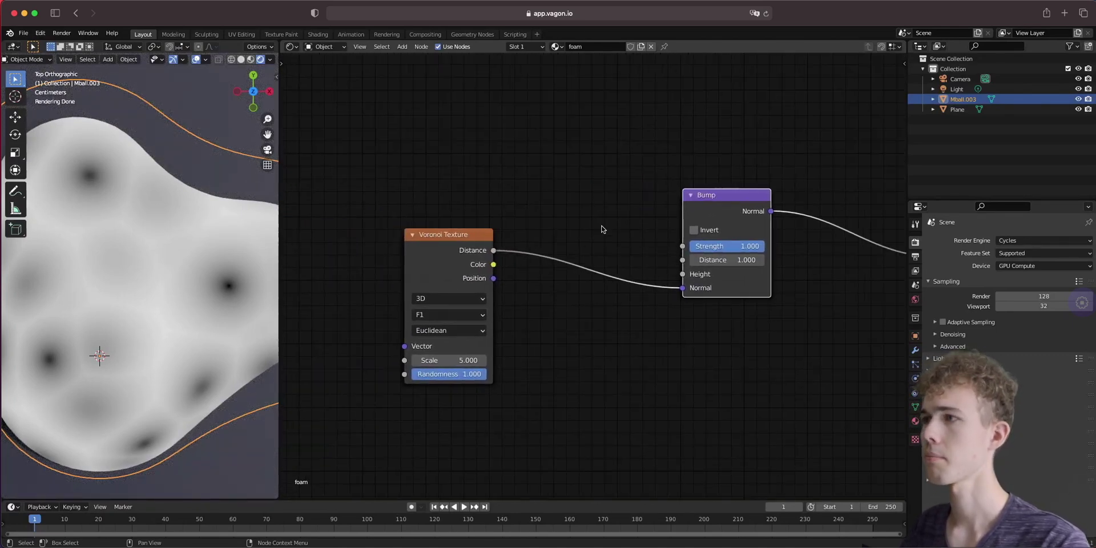
Connect the Voronoi Distance to the Bump node's Height input and try out the Invert option.
{"action": "left_click_drag", "start_coordinate": [719, 199], "coordinate": [716, 221]}
{"action": "mouse_move", "coordinate": [680, 310]}
{"action": "left_mouse_down"}
{"action": "mouse_move", "coordinate": [683, 286]}
{"action": "mouse_move", "coordinate": [682, 297]}
{"action": "left_mouse_up"}
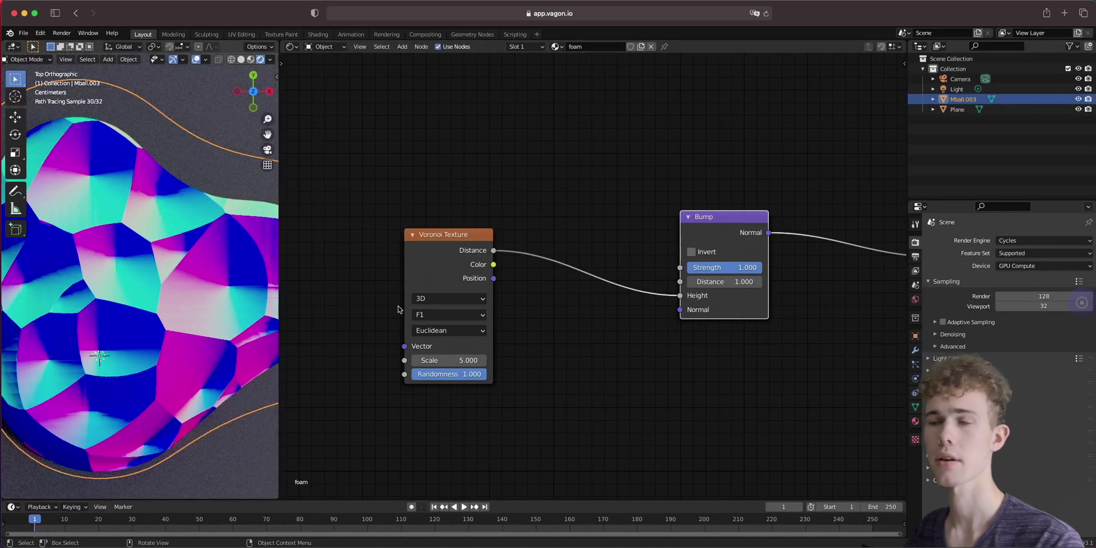
{"action": "left_click", "coordinate": [699, 252]}
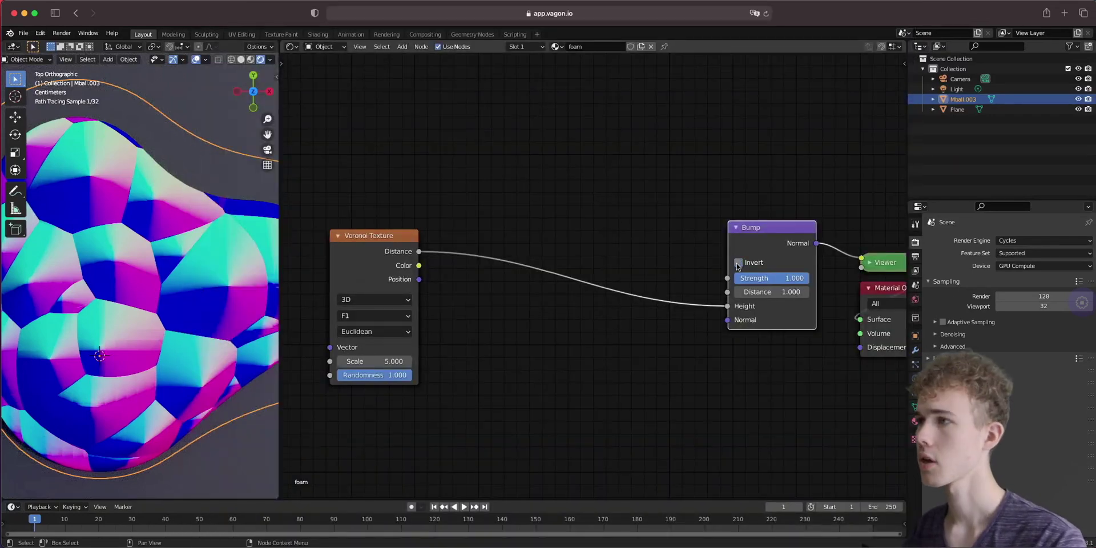
{"action": "left_click", "coordinate": [737, 263]}
Insert a Math node between the Voronoi Texture's Distance output and the Bump node's Height input.
{"action": "key", "text": "shift+a"}
{"action": "left_click", "coordinate": [477, 194]}
{"action": "type", "text": "math"}
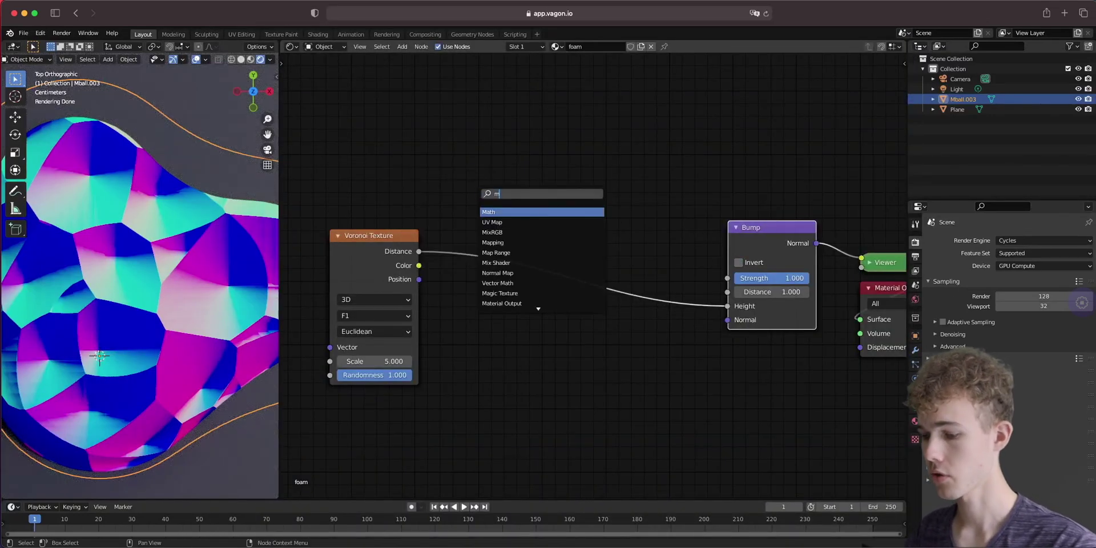
{"action": "left_click", "coordinate": [508, 211]}
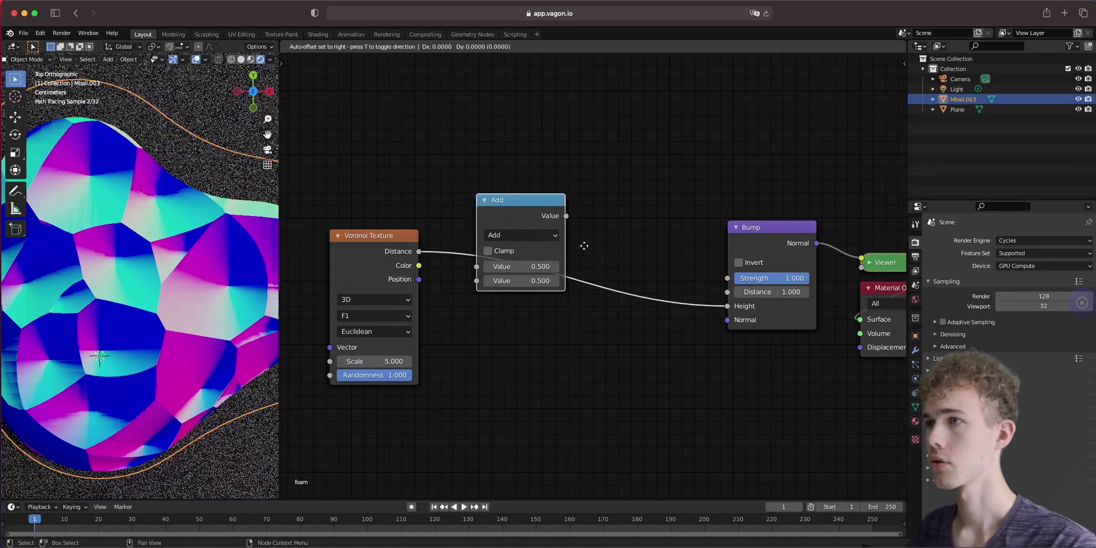
{"action": "left_click", "coordinate": [656, 251]}
Change the Math node's operation to Subtract and feed the Voronoi Distance into its second value.
{"action": "left_click", "coordinate": [597, 267]}
{"action": "left_click", "coordinate": [746, 253]}
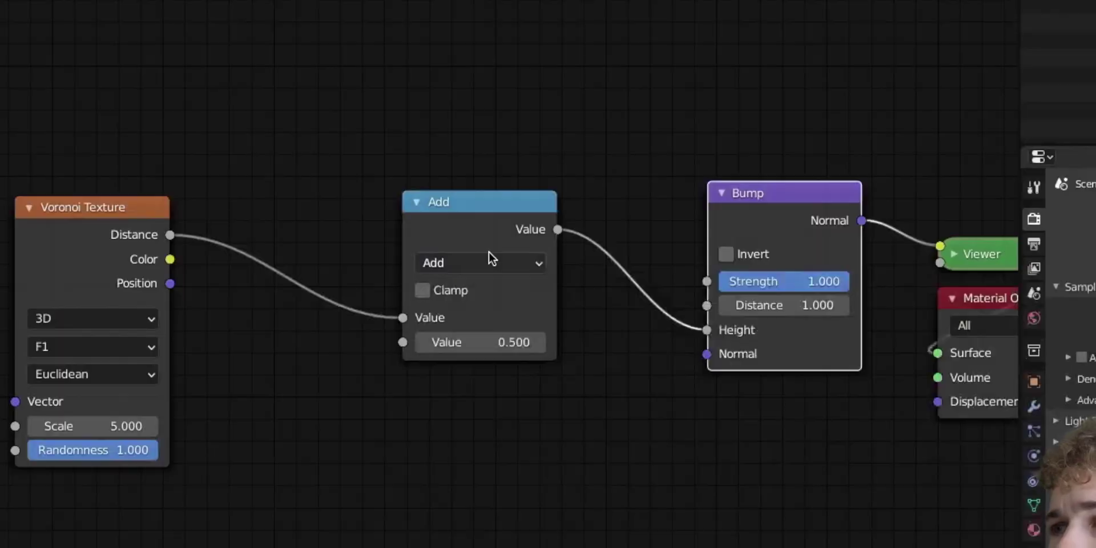
{"action": "left_click", "coordinate": [489, 252]}
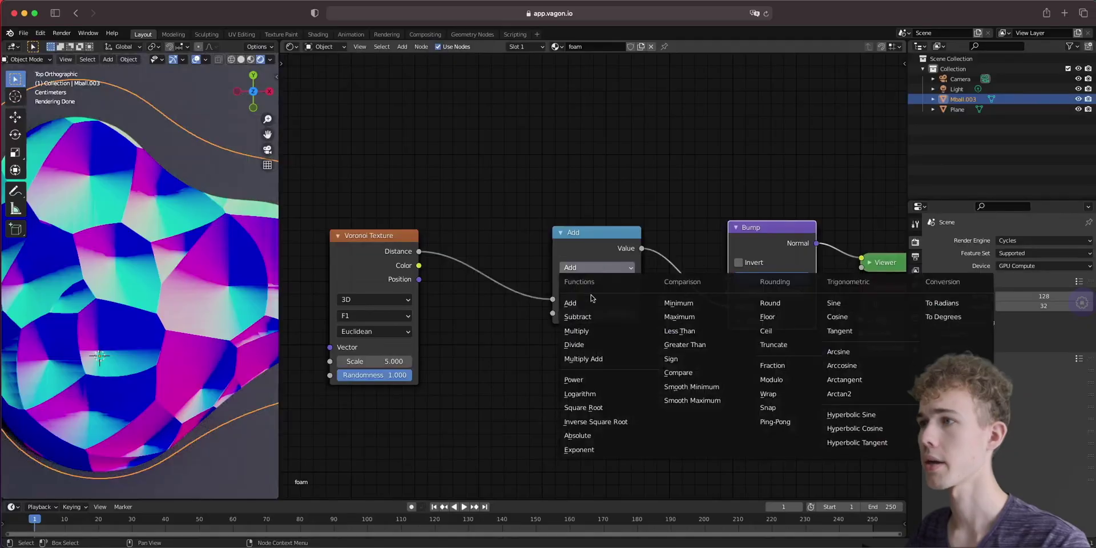
{"action": "left_click", "coordinate": [464, 338]}
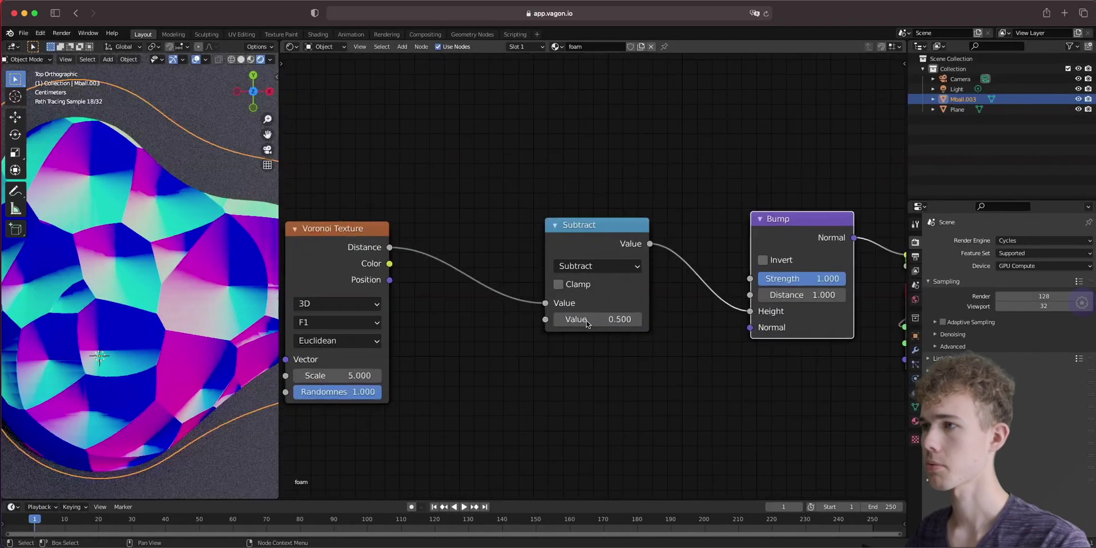
{"action": "scroll", "coordinate": [587, 324], "scroll_direction": "up", "scroll_amount": 1}
{"action": "left_click_drag", "start_coordinate": [537, 307], "coordinate": [537, 327]}
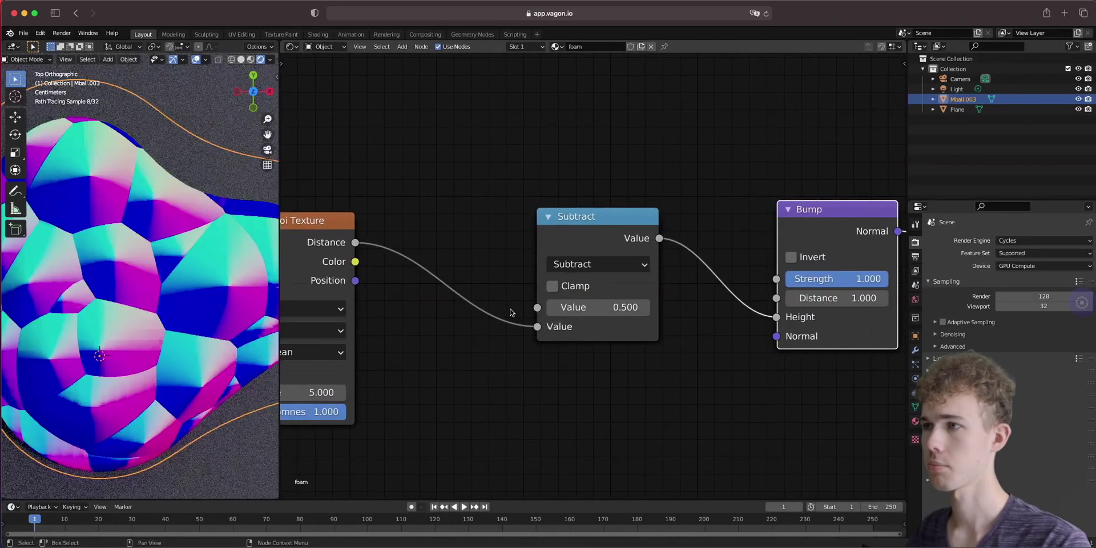
Compare the Voronoi Distance, Subtract and Bump outputs by previewing each one on the blob.
{"action": "left_click", "coordinate": [593, 237], "text": "ctrl+shift"}
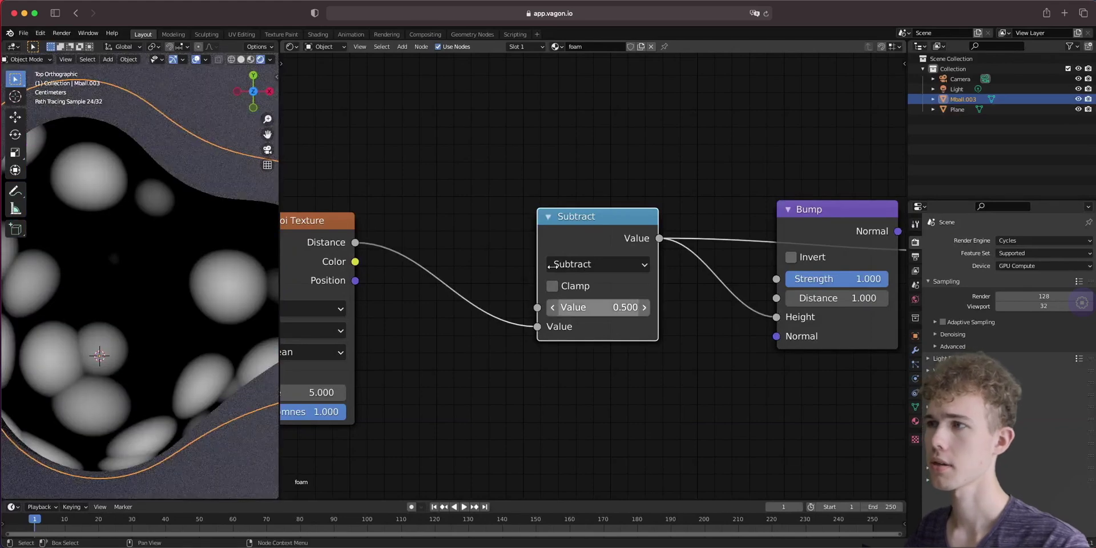
{"action": "left_click", "coordinate": [323, 242], "text": "ctrl+shift"}
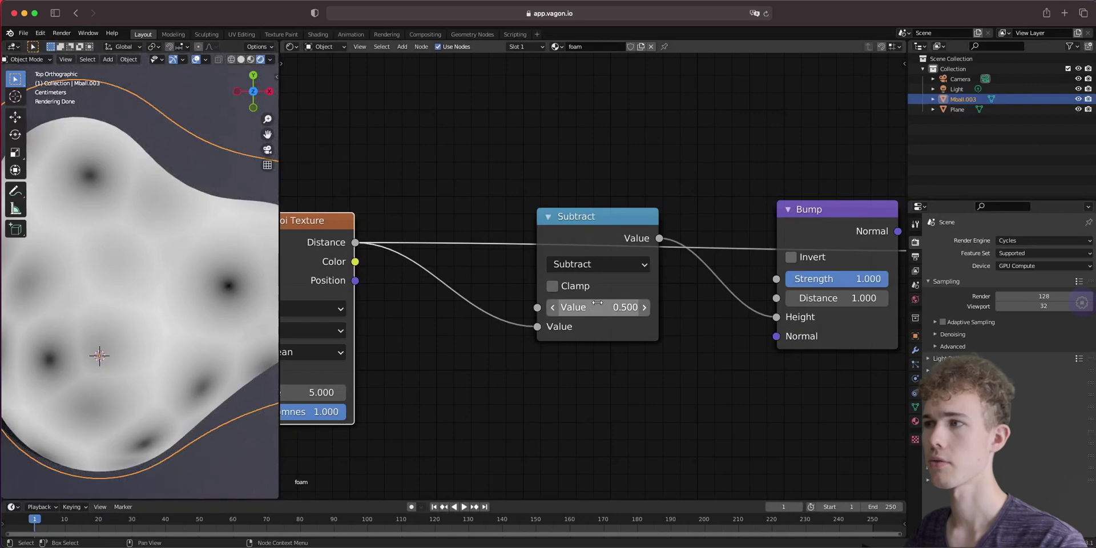
{"action": "left_click", "coordinate": [587, 235], "text": "ctrl+shift"}
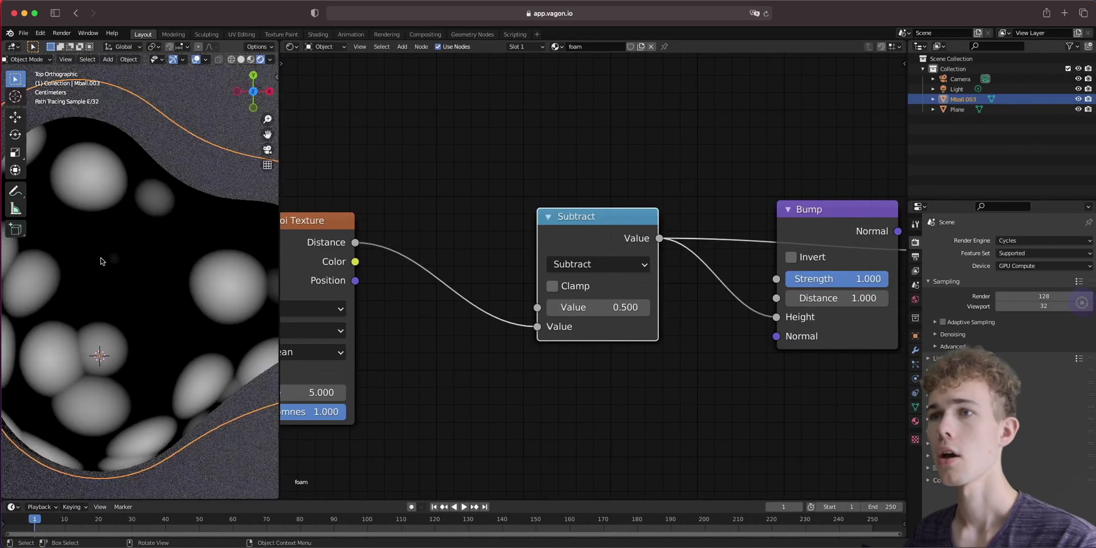
{"action": "left_click", "coordinate": [315, 250], "text": "ctrl+shift"}
{"action": "left_click", "coordinate": [604, 244], "text": "ctrl+shift"}
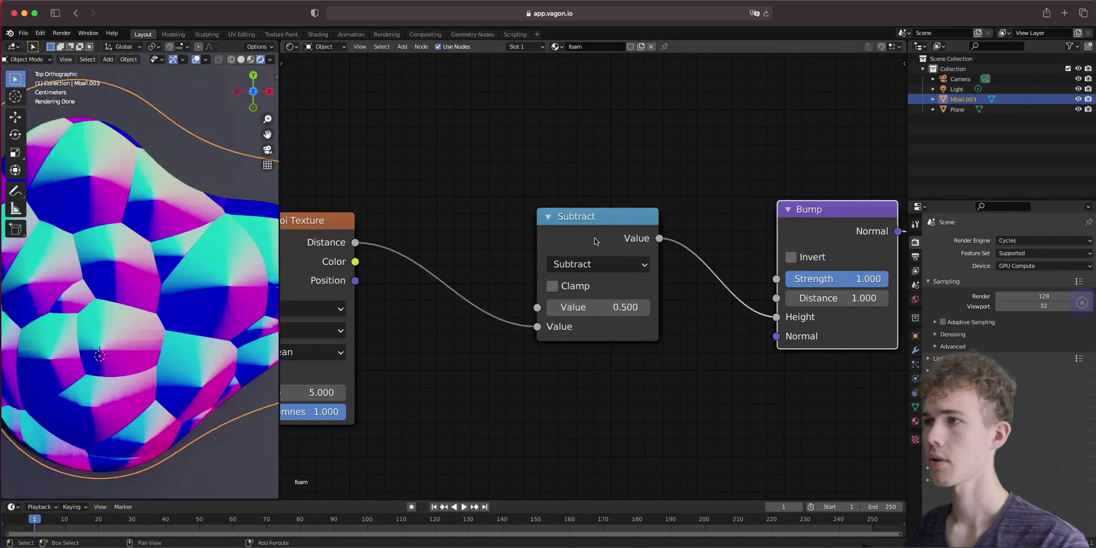
{"action": "left_click", "coordinate": [595, 241], "text": "ctrl+shift"}
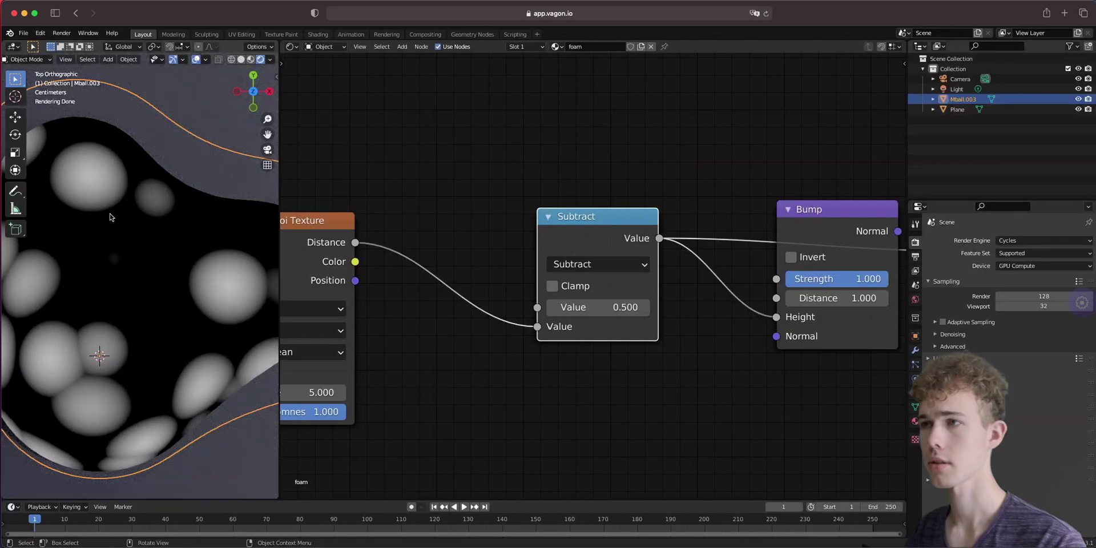
{"action": "left_click", "coordinate": [809, 221], "text": "ctrl+shift"}
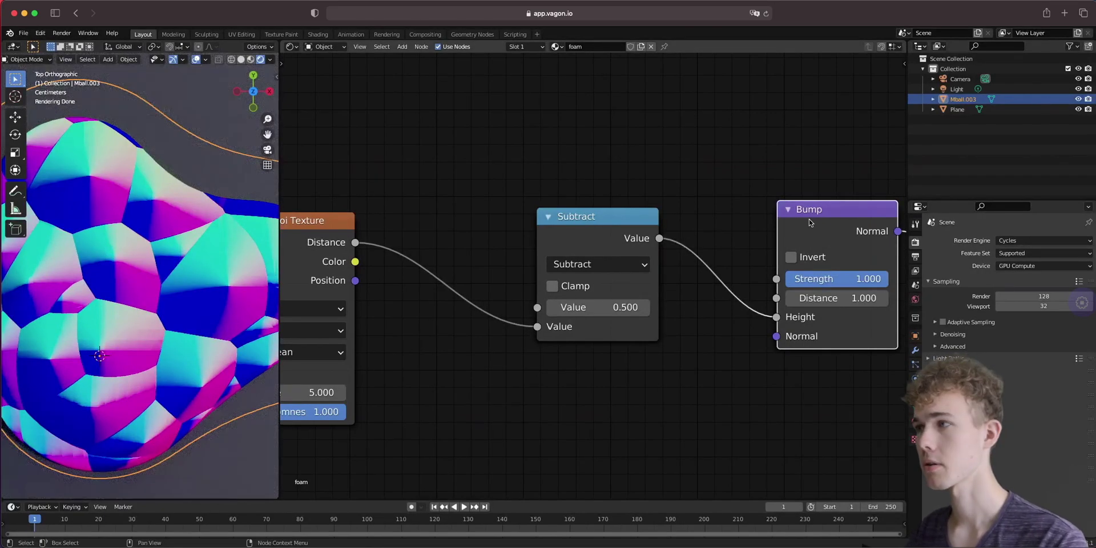
{"action": "mouse_move", "coordinate": [810, 221]}
{"action": "left_mouse_down"}
{"action": "mouse_move", "coordinate": [792, 226]}
{"action": "mouse_move", "coordinate": [802, 227]}
{"action": "left_mouse_up"}
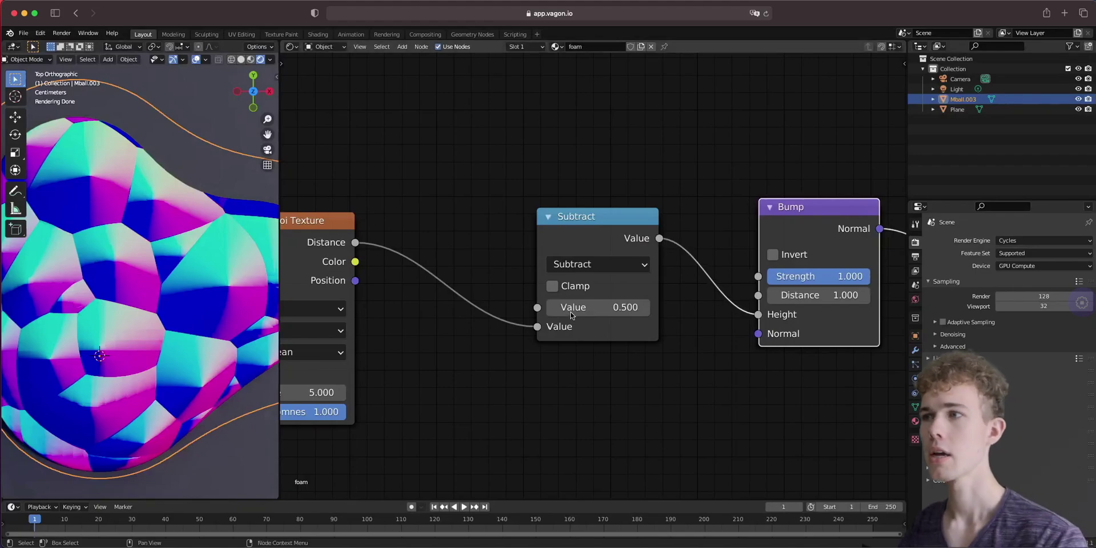
Set the Subtract node's first value to 5000 and enable Clamp, previewing the Subtract and Bump outputs on the blob.
{"action": "mouse_move", "coordinate": [593, 307]}
{"action": "left_mouse_down"}
{"action": "mouse_move", "coordinate": [1006, 318]}
{"action": "mouse_move", "coordinate": [291, 308]}
{"action": "left_mouse_up"}
{"action": "left_click", "coordinate": [580, 239], "text": "ctrl+shift"}
{"action": "left_click_drag", "start_coordinate": [706, 303], "coordinate": [634, 312]}
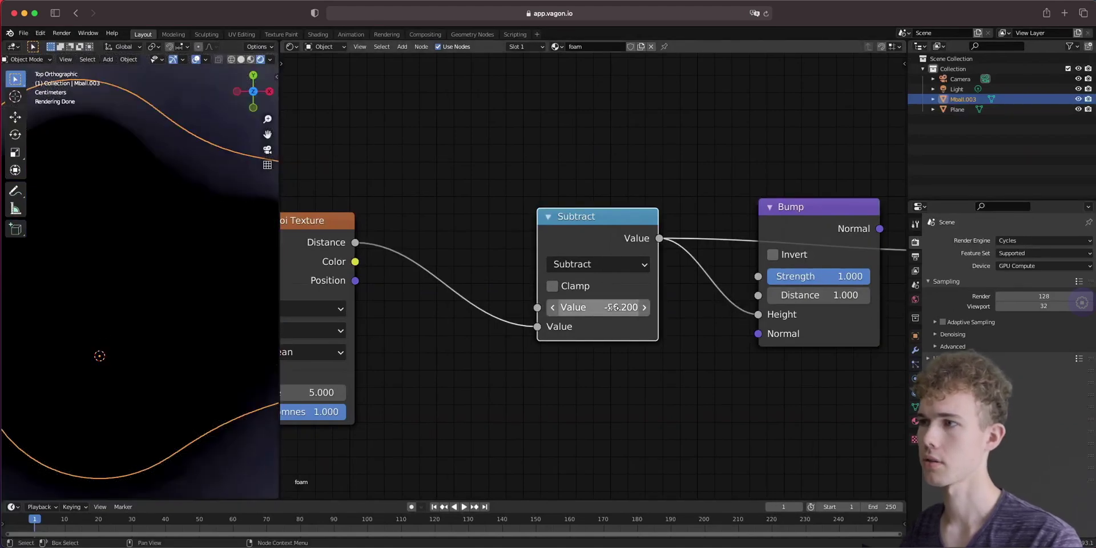
{"action": "left_click_drag", "start_coordinate": [963, 309], "coordinate": [990, 309]}
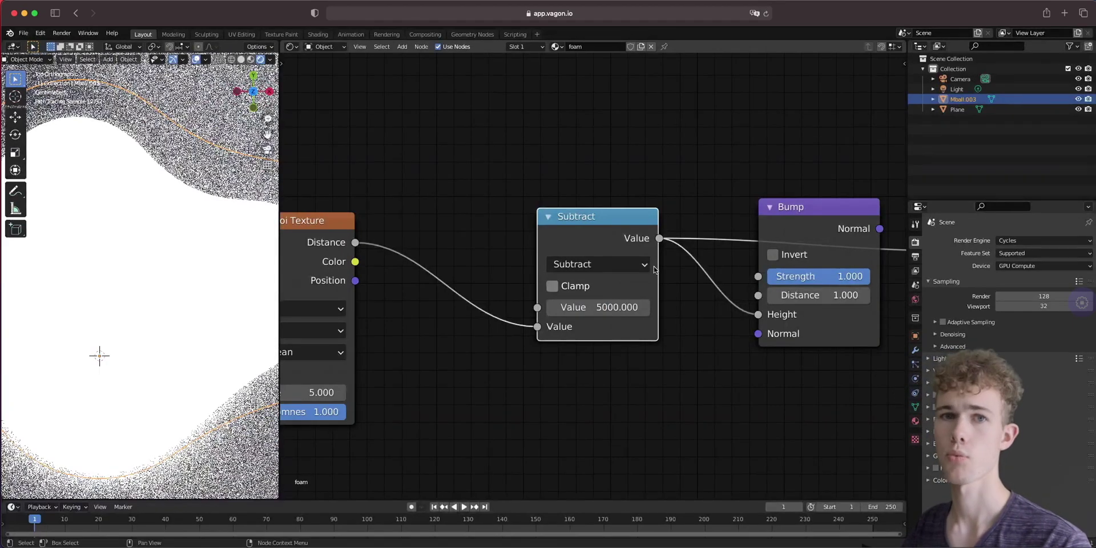
{"action": "left_click", "coordinate": [785, 225], "text": "ctrl+shift"}
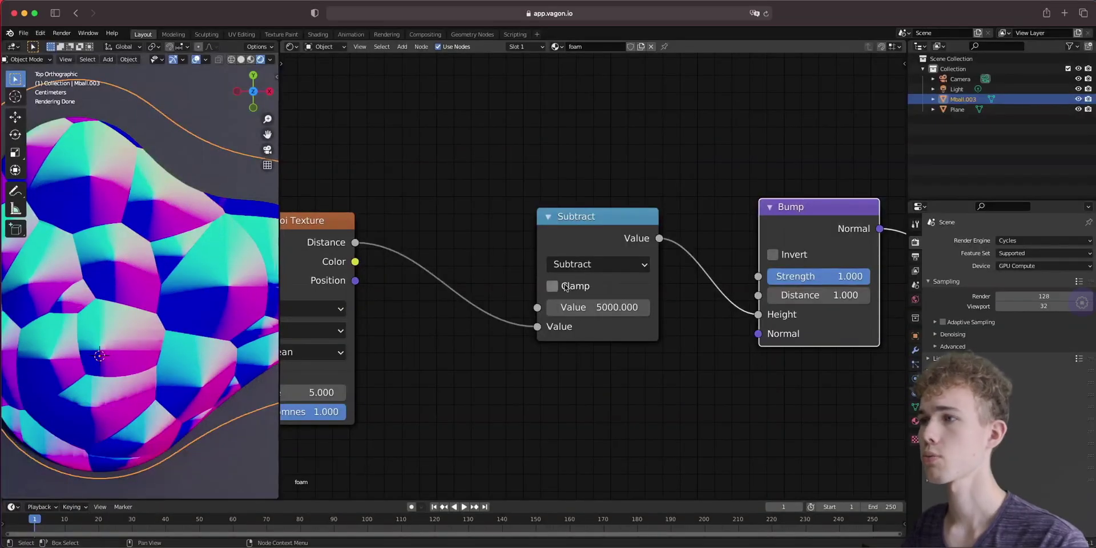
{"action": "left_click", "coordinate": [565, 285]}
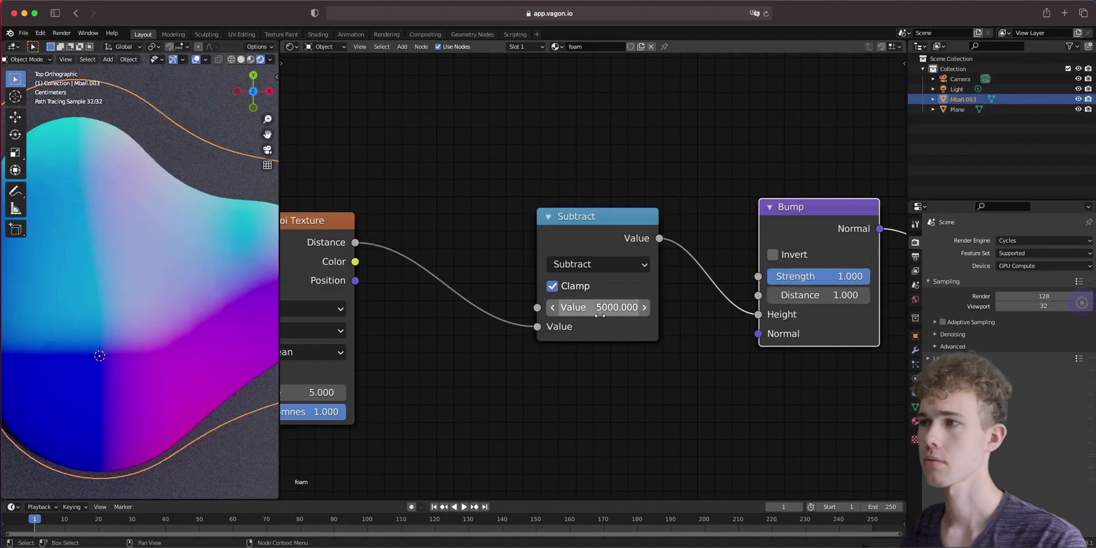
Set the Subtract node's first value to 0.370.
{"action": "left_click_drag", "start_coordinate": [598, 307], "coordinate": [564, 309]}
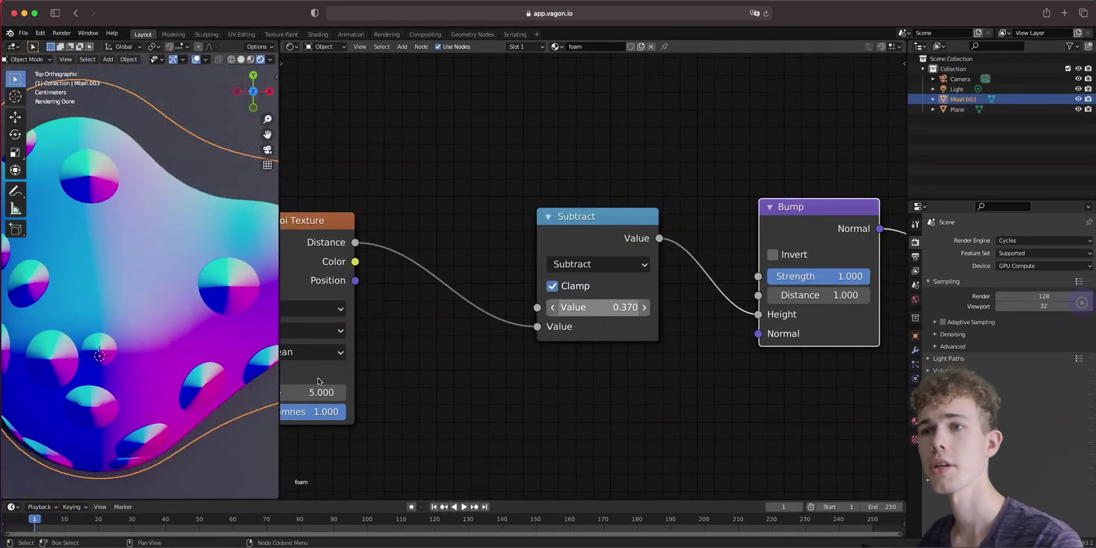
Move the Material Output node away from the Viewer and add a Glossy BSDF node between the Bump and Material Output nodes.
{"action": "middle_click_drag", "start_coordinate": [699, 409], "coordinate": [492, 401]}
{"action": "middle_click_drag", "start_coordinate": [708, 382], "coordinate": [498, 426]}
{"action": "left_click_drag", "start_coordinate": [638, 377], "coordinate": [879, 328]}
{"action": "key", "text": "shift+a"}
{"action": "left_click", "coordinate": [620, 203]}
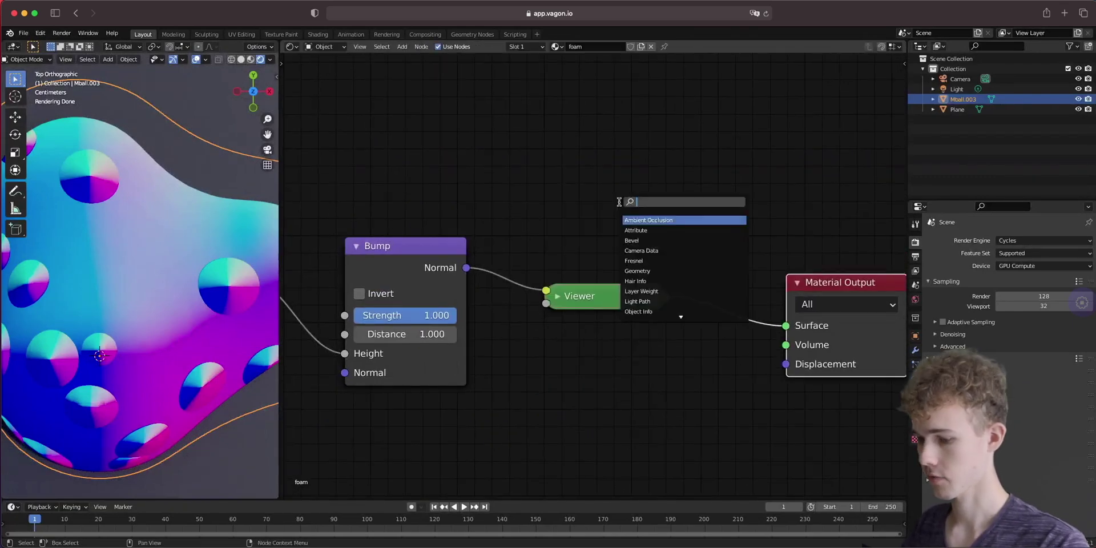
{"action": "left_click", "coordinate": [694, 221]}
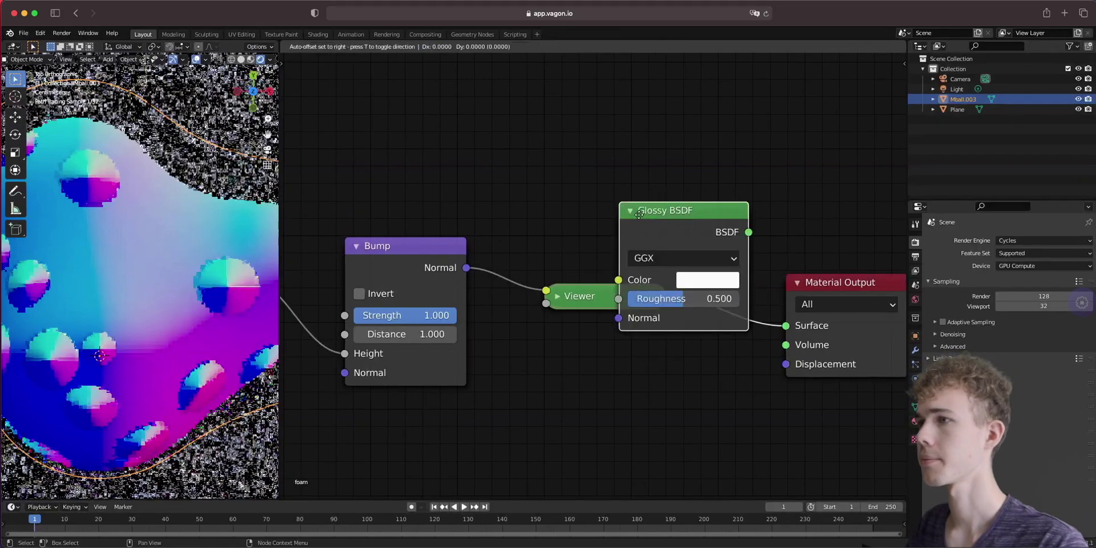
{"action": "left_click", "coordinate": [595, 170]}
Delete the Viewer node, connect the Glossy BSDF to the material's Surface, and feed the Bump Normal into the Glossy Normal.
{"action": "left_click", "coordinate": [595, 297]}
{"action": "key", "text": "x"}
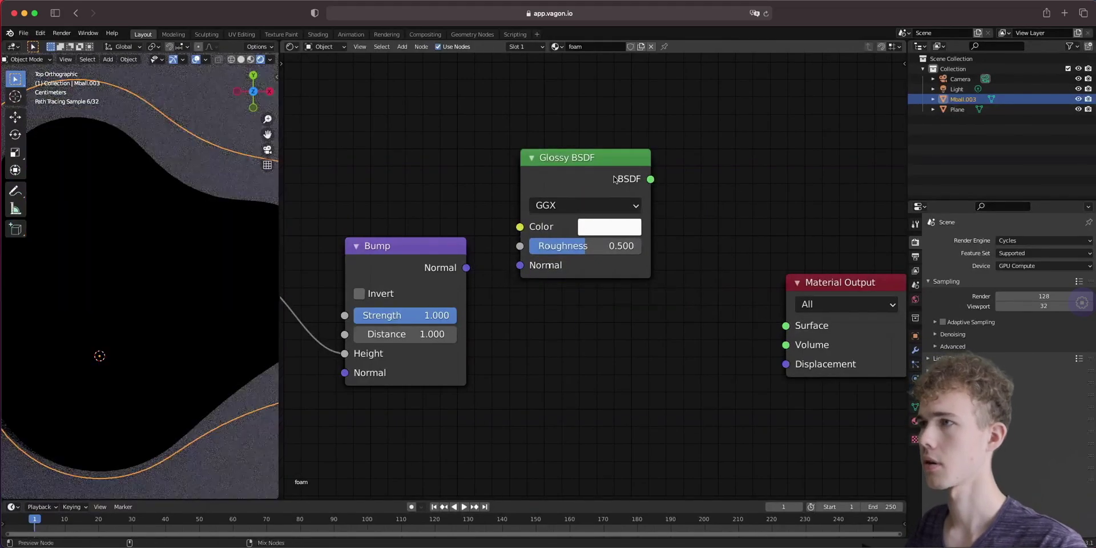
{"action": "left_click", "coordinate": [616, 177], "text": "ctrl+shift"}
{"action": "left_click_drag", "start_coordinate": [466, 267], "coordinate": [518, 267]}
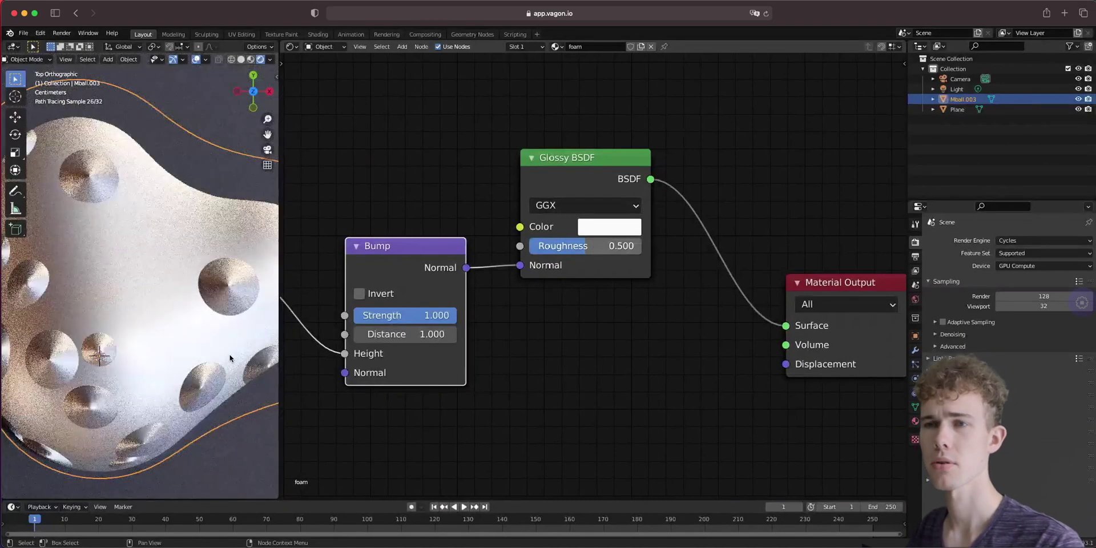
Insert a ColorRamp node on the link between the Voronoi Distance output and the Subtract node.
{"action": "middle_click_drag", "start_coordinate": [357, 429], "coordinate": [617, 399]}
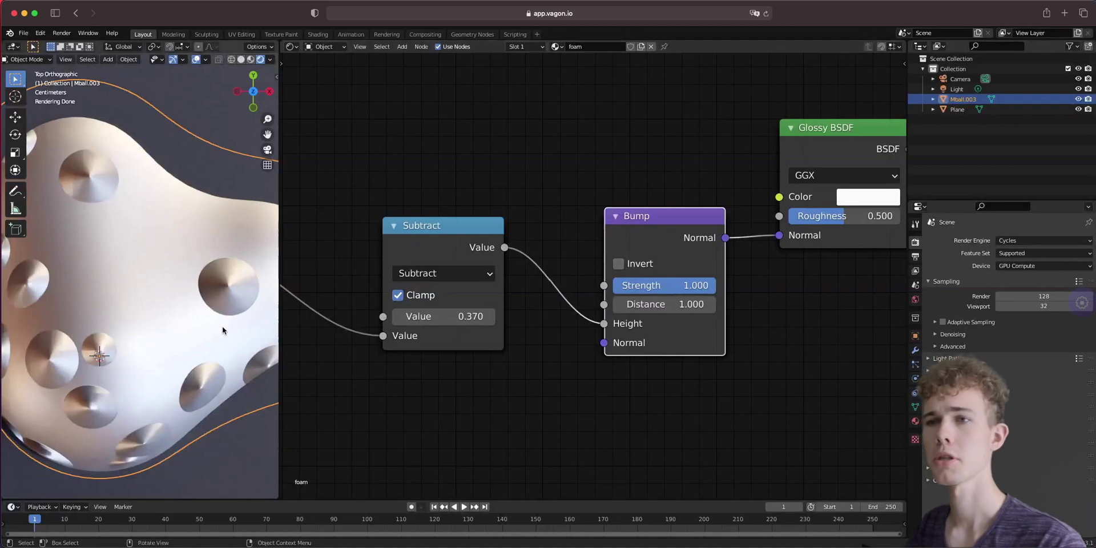
{"action": "middle_click_drag", "start_coordinate": [325, 382], "coordinate": [475, 398]}
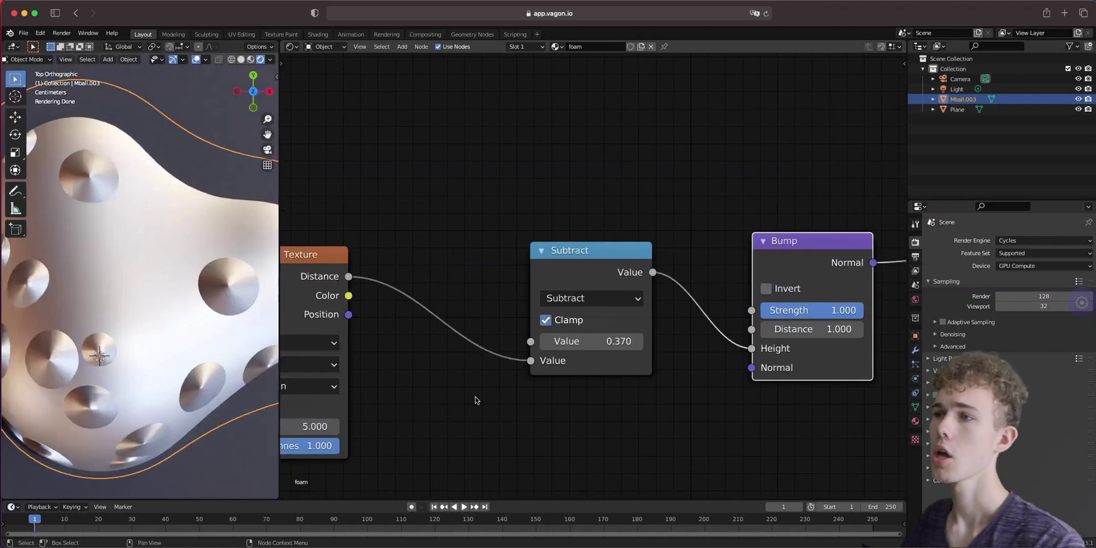
{"action": "middle_click_drag", "start_coordinate": [441, 281], "coordinate": [501, 271]}
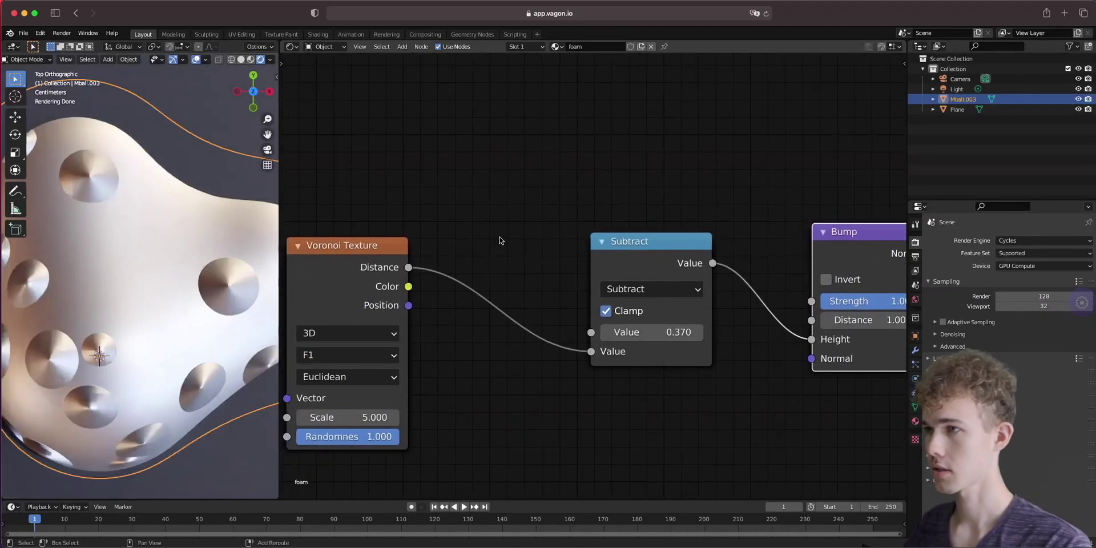
{"action": "key", "text": "shift+a"}
{"action": "key", "text": "s"}
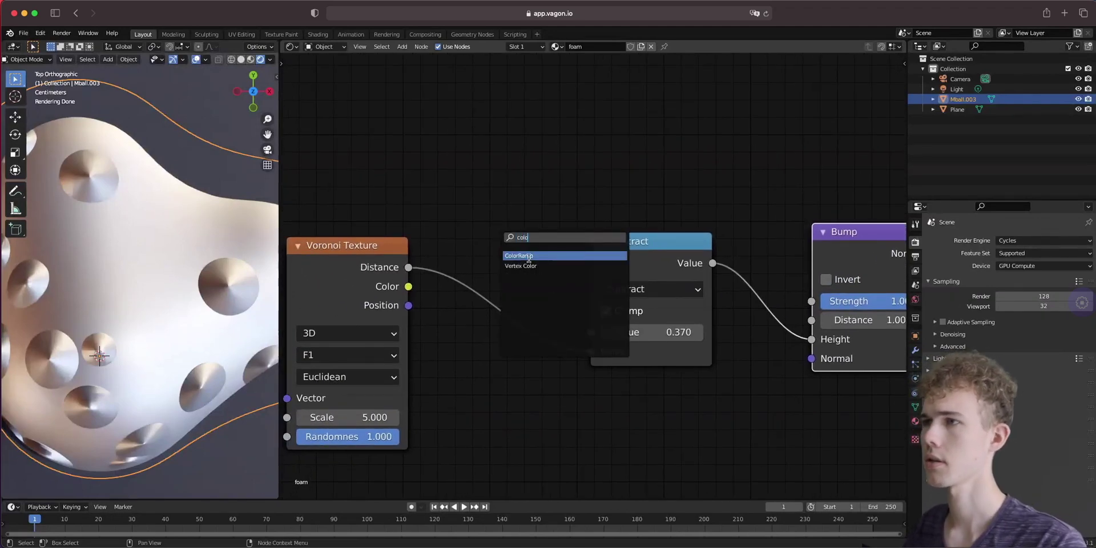
{"action": "left_click", "coordinate": [528, 256]}
{"action": "left_click", "coordinate": [643, 313]}
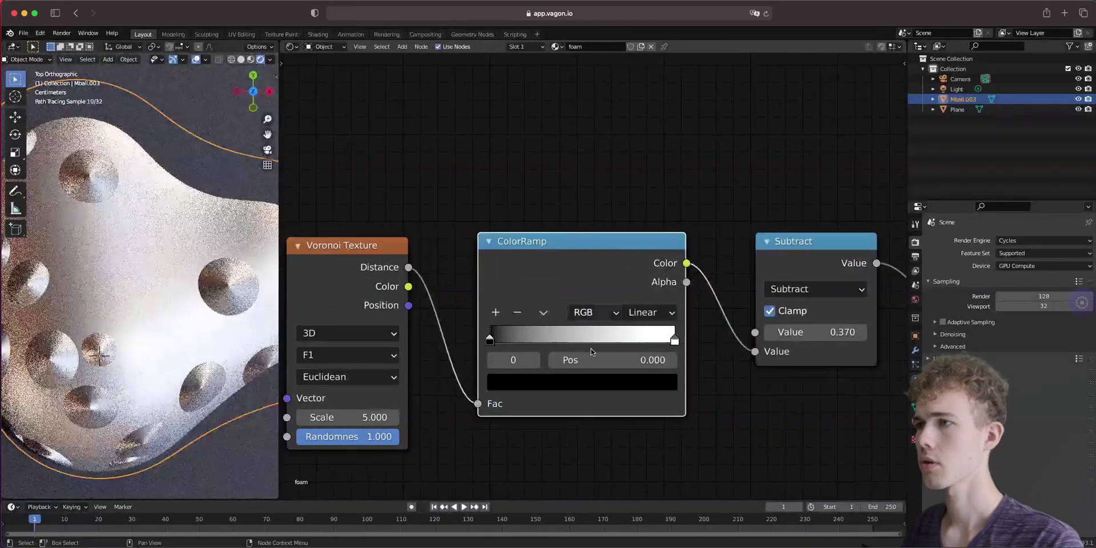
Set the ColorRamp interpolation to B-Spline and move its black stop to position 0.959.
{"action": "left_click", "coordinate": [643, 313]}
{"action": "left_click", "coordinate": [645, 390]}
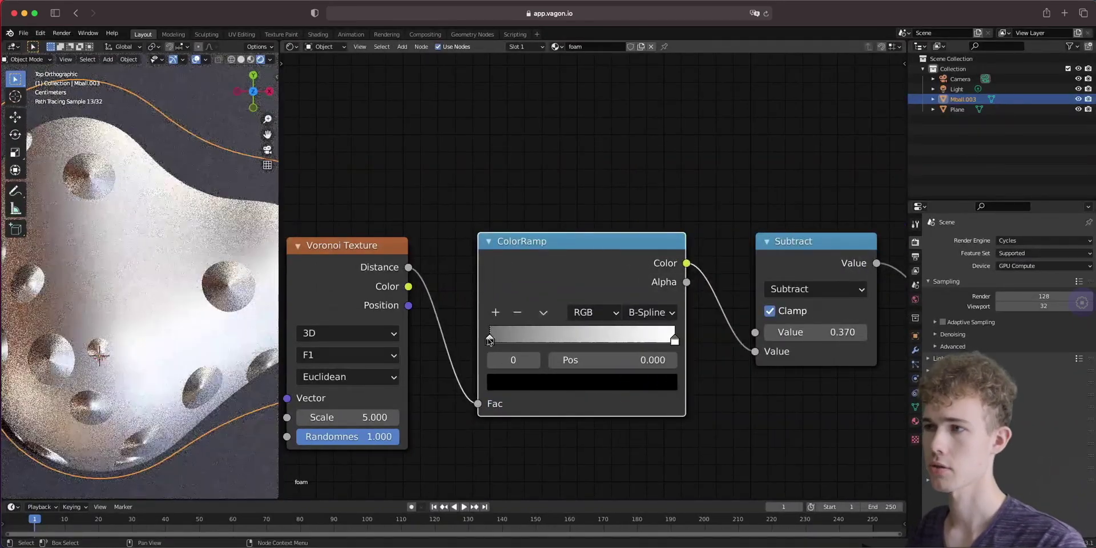
{"action": "left_click_drag", "start_coordinate": [489, 341], "coordinate": [675, 339]}
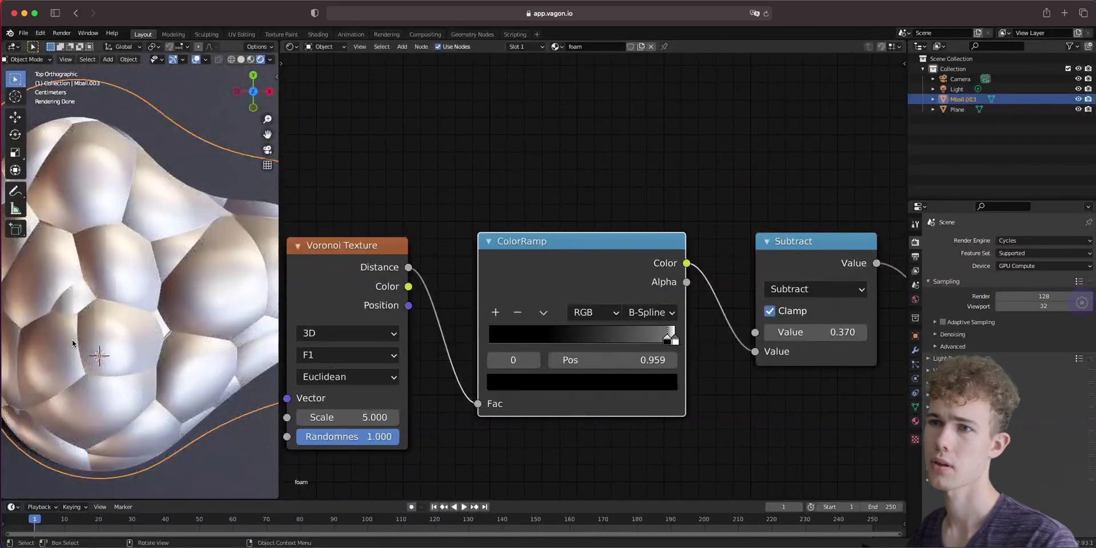
Set the Subtract node's first value to 0.010 and check the bumps on the blob from the side and from above.
{"action": "middle_click_drag", "start_coordinate": [847, 399], "coordinate": [651, 366]}
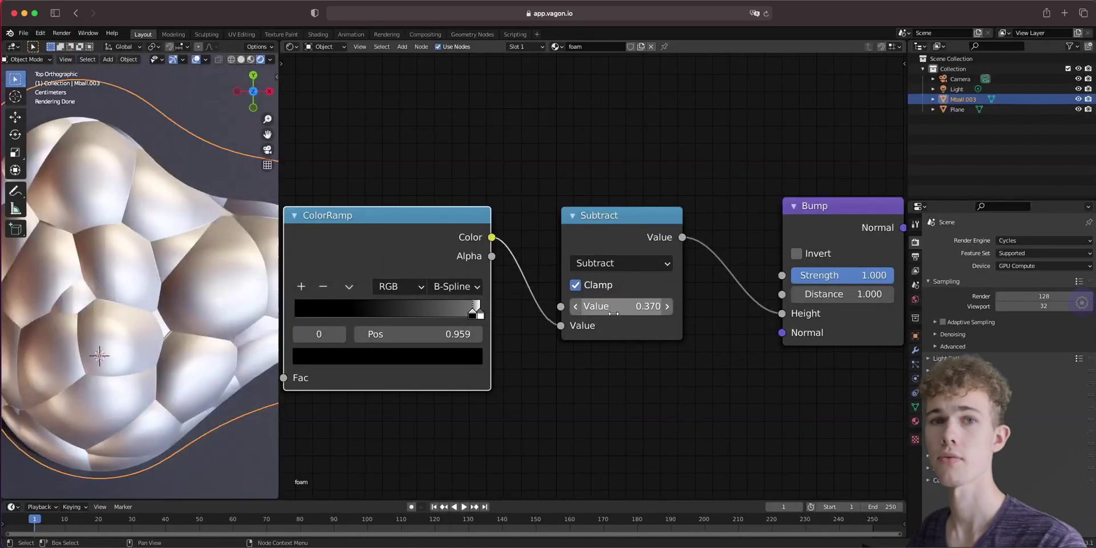
{"action": "mouse_move", "coordinate": [611, 306]}
{"action": "left_mouse_down"}
{"action": "mouse_move", "coordinate": [634, 306]}
{"action": "mouse_move", "coordinate": [597, 306]}
{"action": "left_mouse_up"}
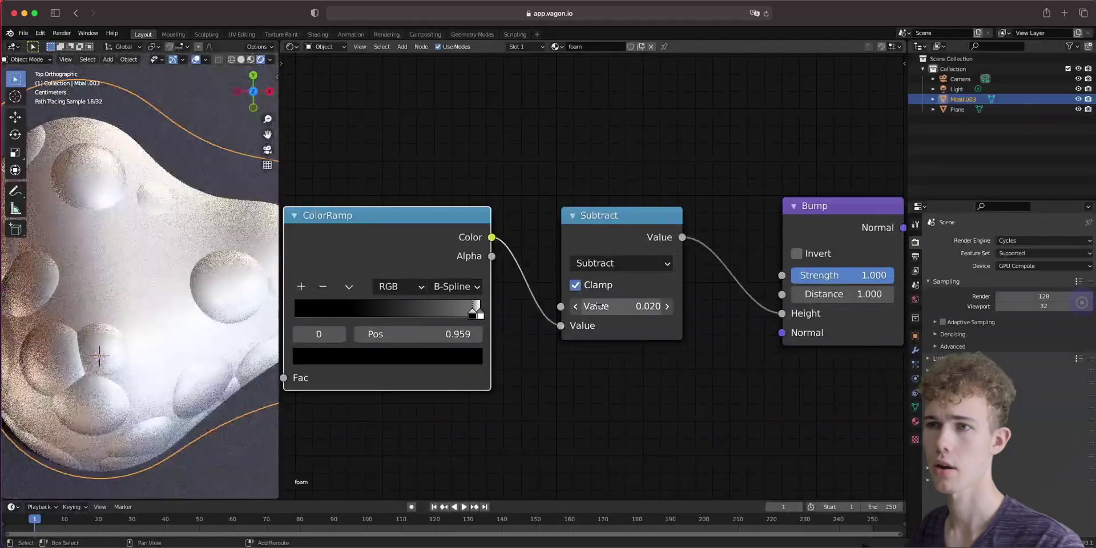
{"action": "middle_click_drag", "start_coordinate": [135, 393], "coordinate": [147, 291]}
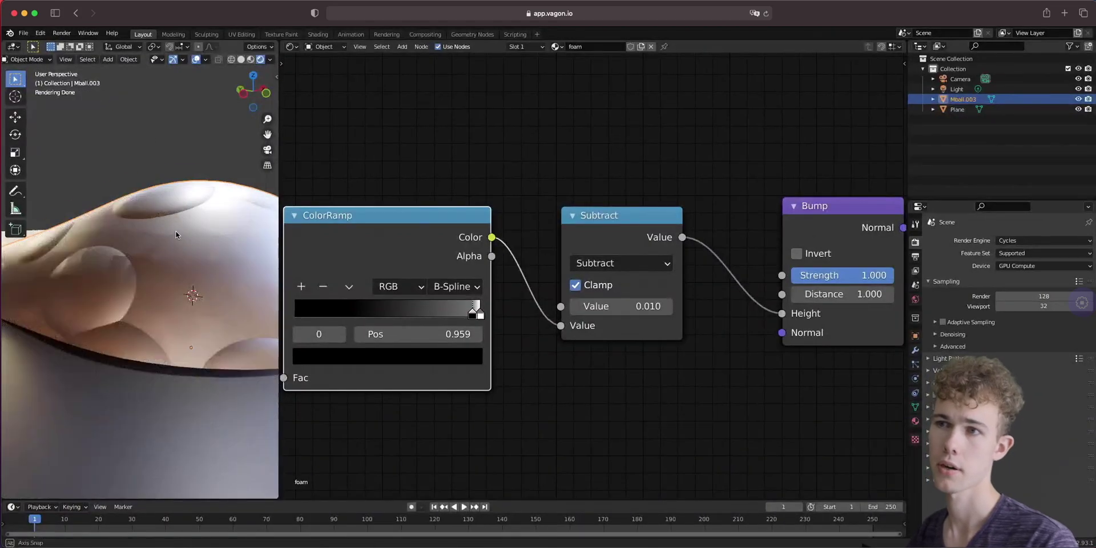
{"action": "middle_click_drag", "start_coordinate": [177, 233], "coordinate": [120, 183]}
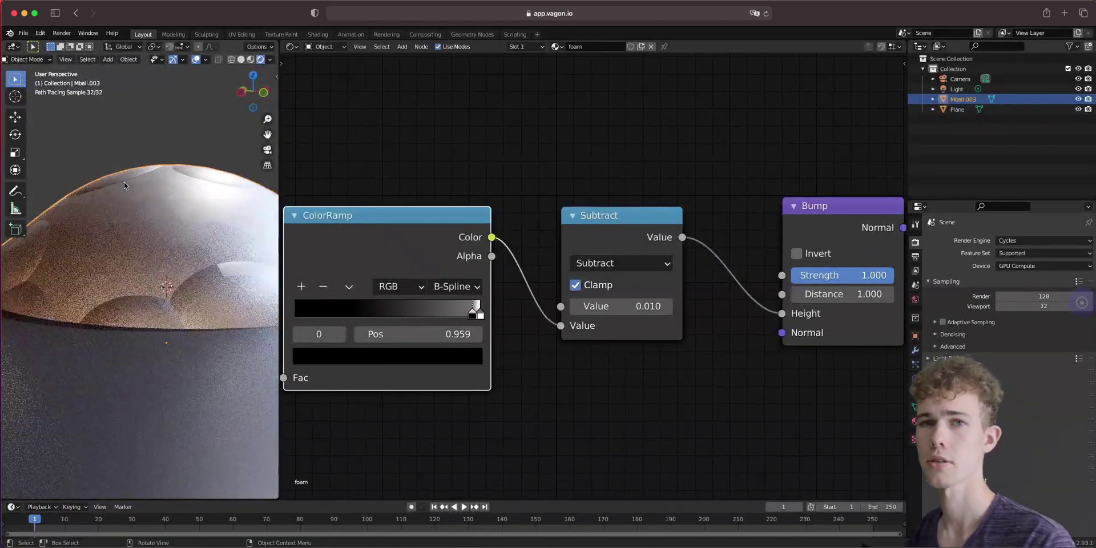
{"action": "middle_click_drag", "start_coordinate": [166, 193], "coordinate": [256, 101]}
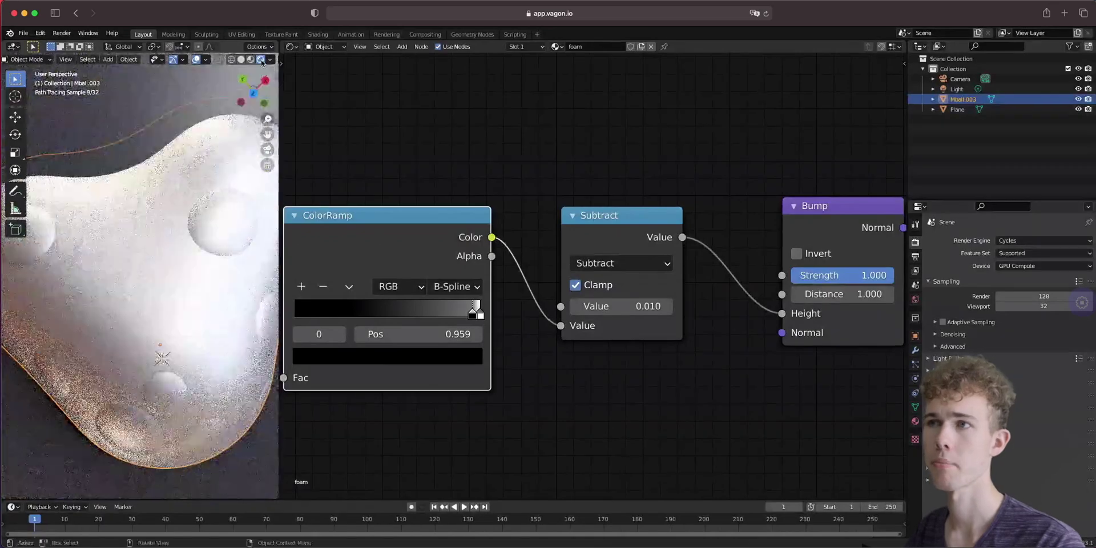
{"action": "left_click", "coordinate": [254, 94]}
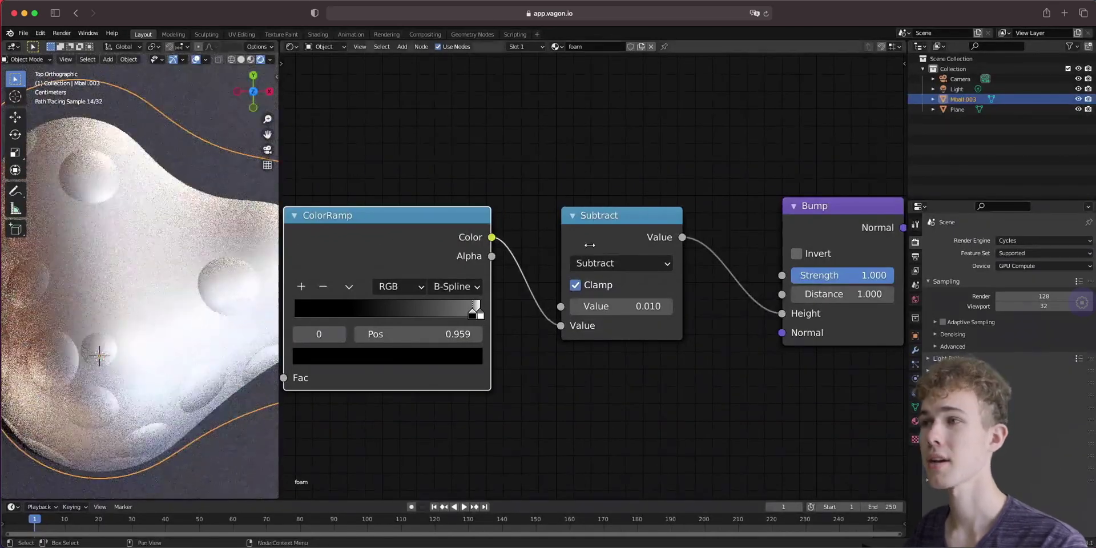
Delete the Bump node and add a Displacement node below the Glossy BSDF.
{"action": "scroll", "coordinate": [773, 406], "scroll_direction": "up", "scroll_amount": 4}
{"action": "scroll", "coordinate": [774, 406], "scroll_direction": "down", "scroll_amount": 6}
{"action": "middle_click_drag", "start_coordinate": [774, 406], "coordinate": [675, 436]}
{"action": "left_click", "coordinate": [695, 267]}
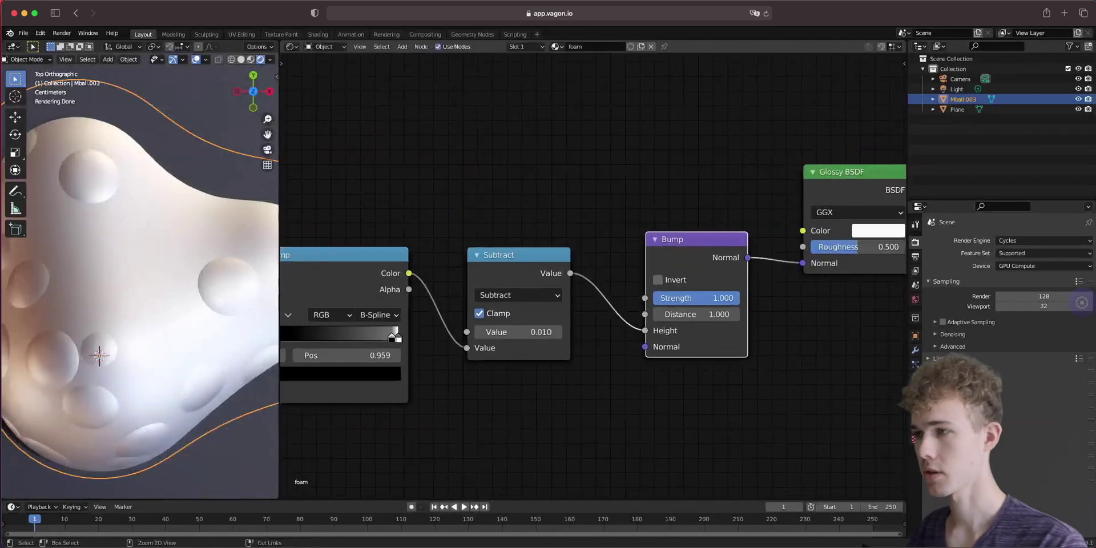
{"action": "key", "text": "x"}
{"action": "key", "text": "shift+a"}
{"action": "left_click", "coordinate": [628, 229]}
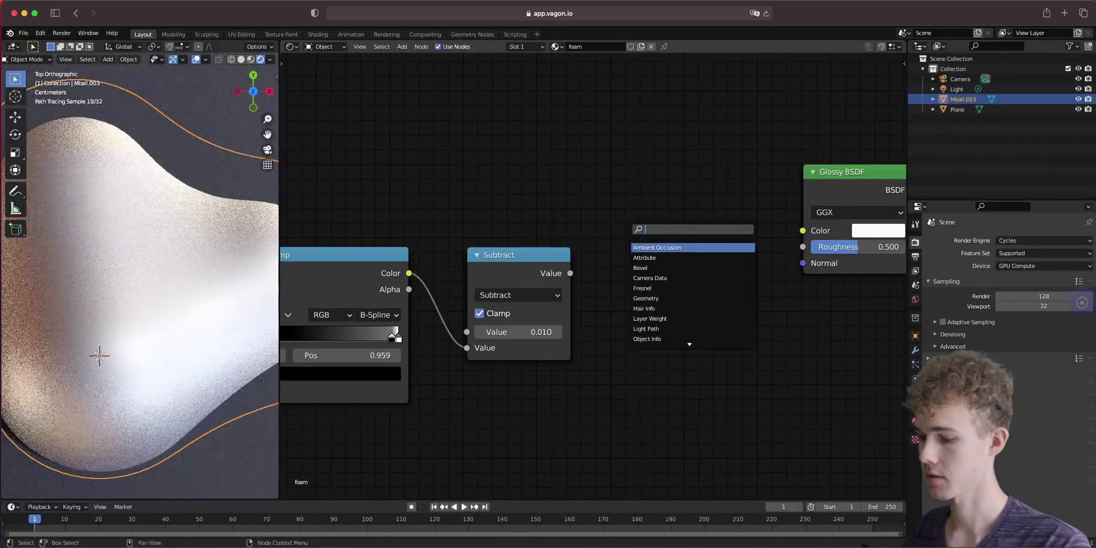
{"action": "type", "text": "disp"}
{"action": "left_click", "coordinate": [655, 246]}
{"action": "left_click", "coordinate": [695, 340]}
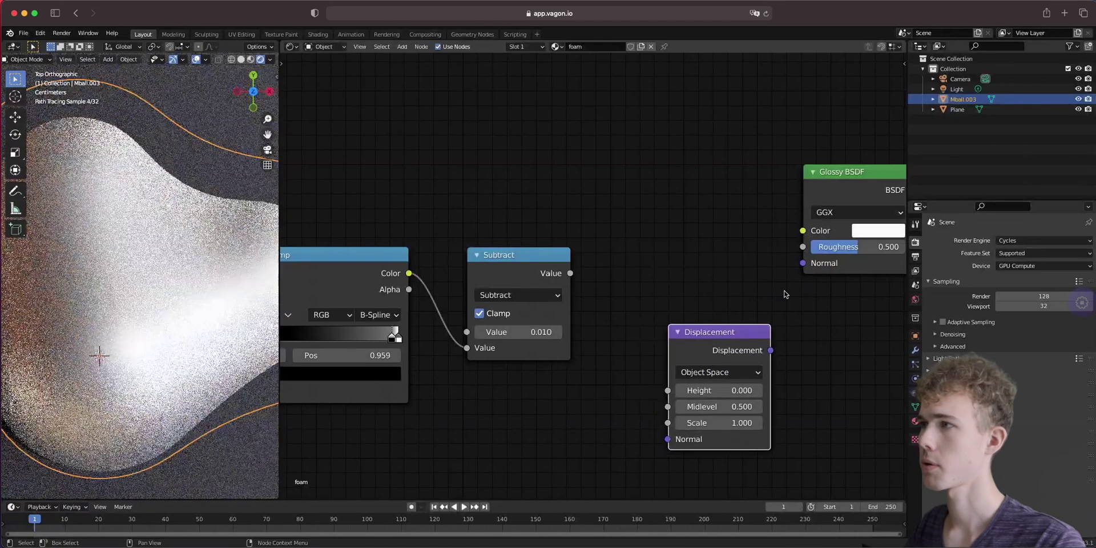
Connect the Displacement node to the Material Output's Displacement input and feed the Subtract Value into its Height.
{"action": "middle_click_drag", "start_coordinate": [807, 290], "coordinate": [557, 284]}
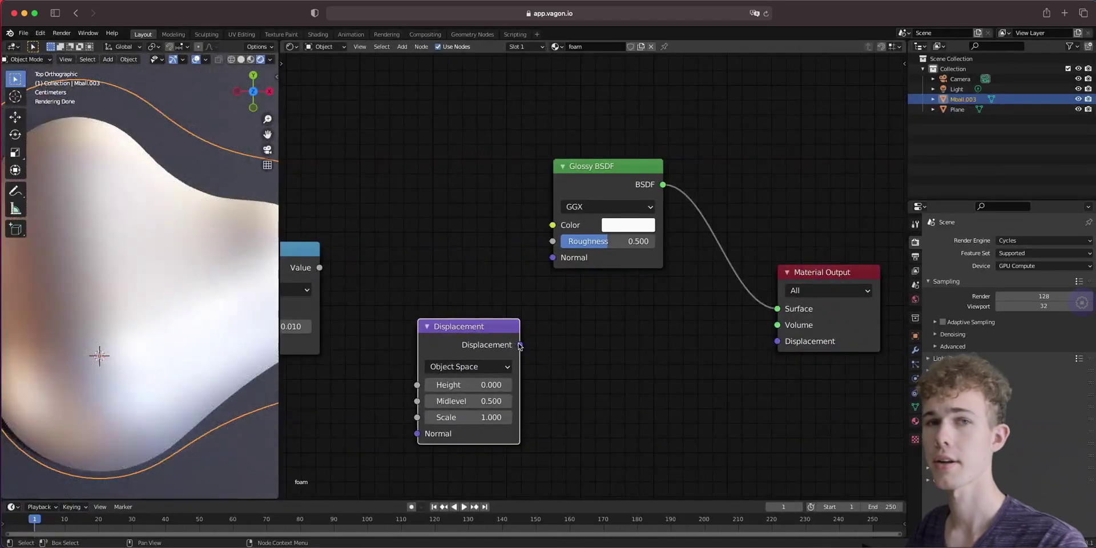
{"action": "left_click_drag", "start_coordinate": [769, 345], "coordinate": [776, 341]}
{"action": "left_click_drag", "start_coordinate": [456, 326], "coordinate": [571, 328]}
{"action": "left_click_drag", "start_coordinate": [320, 268], "coordinate": [416, 351]}
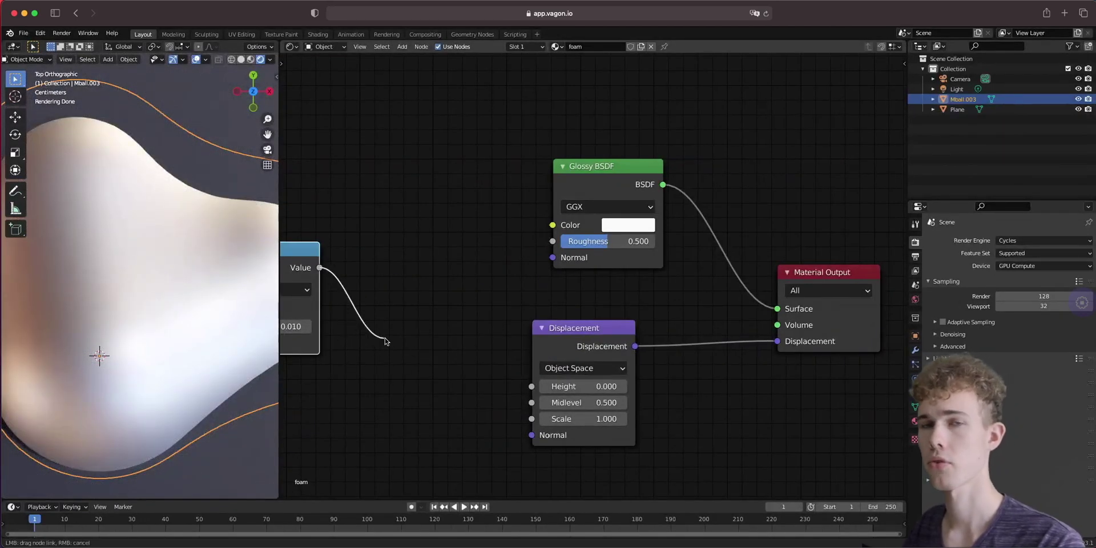
{"action": "left_click_drag", "start_coordinate": [404, 348], "coordinate": [534, 388]}
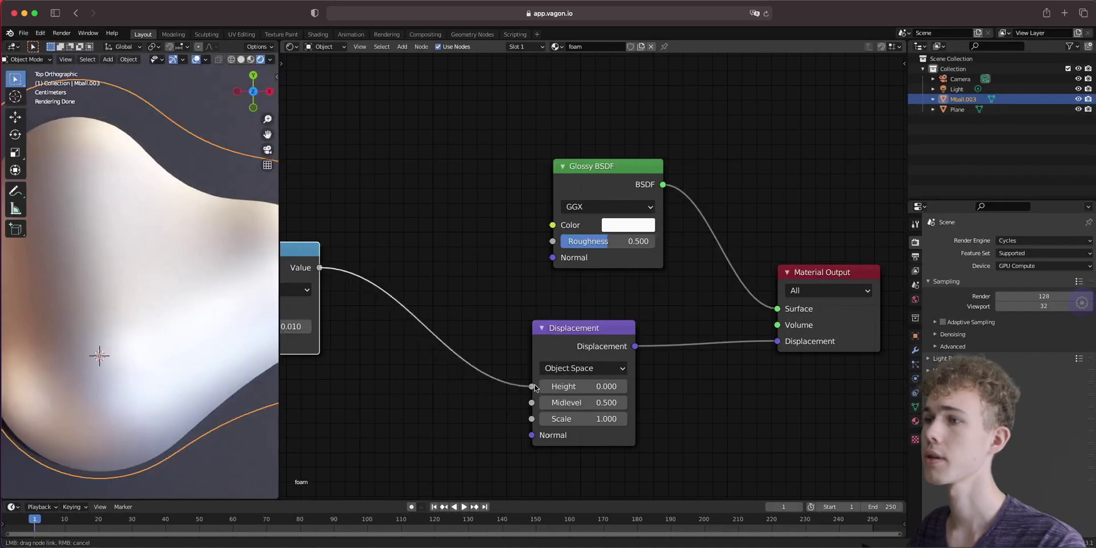
{"action": "left_click_drag", "start_coordinate": [535, 388], "coordinate": [535, 388]}
Try a Displacement Scale of 52.8 and inspect the bubbles on the blob from several angles.
{"action": "middle_click_drag", "start_coordinate": [187, 316], "coordinate": [249, 313]}
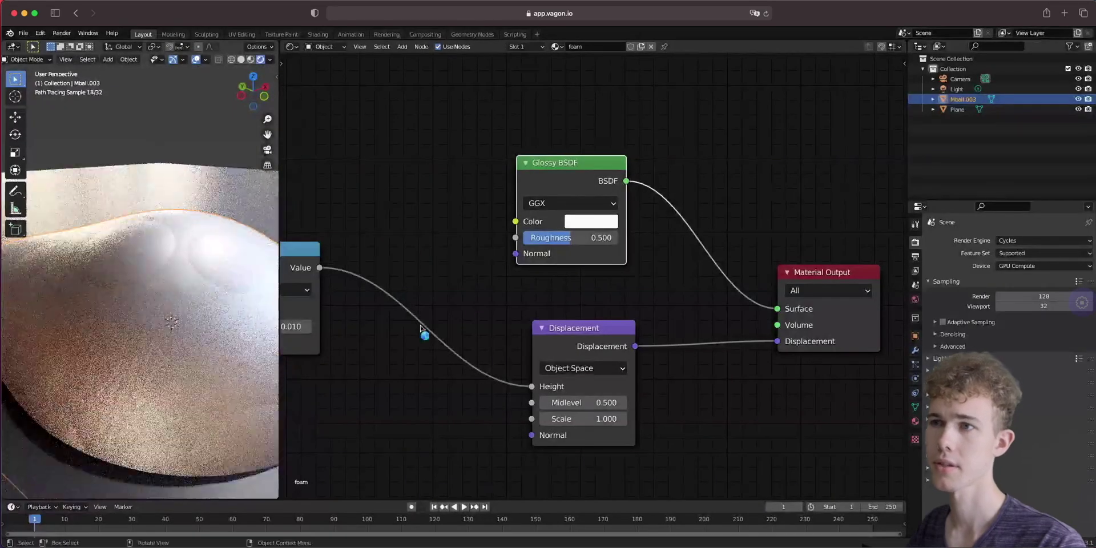
{"action": "left_click_drag", "start_coordinate": [601, 421], "coordinate": [858, 419]}
{"action": "middle_click_drag", "start_coordinate": [77, 261], "coordinate": [183, 285]}
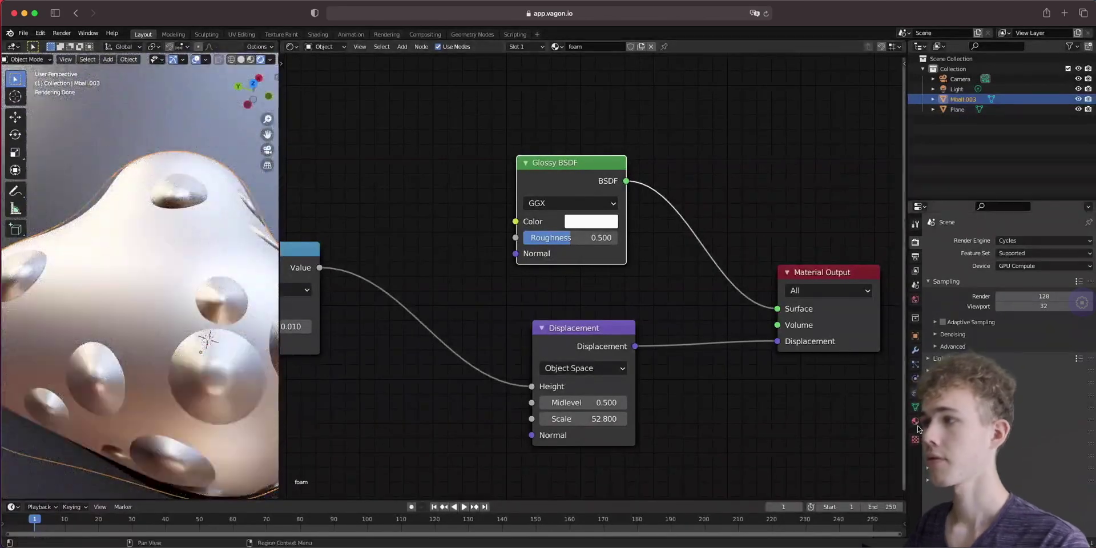
Set the foam material's displacement method to Displacement Only and inspect the blob.
{"action": "left_click", "coordinate": [915, 421]}
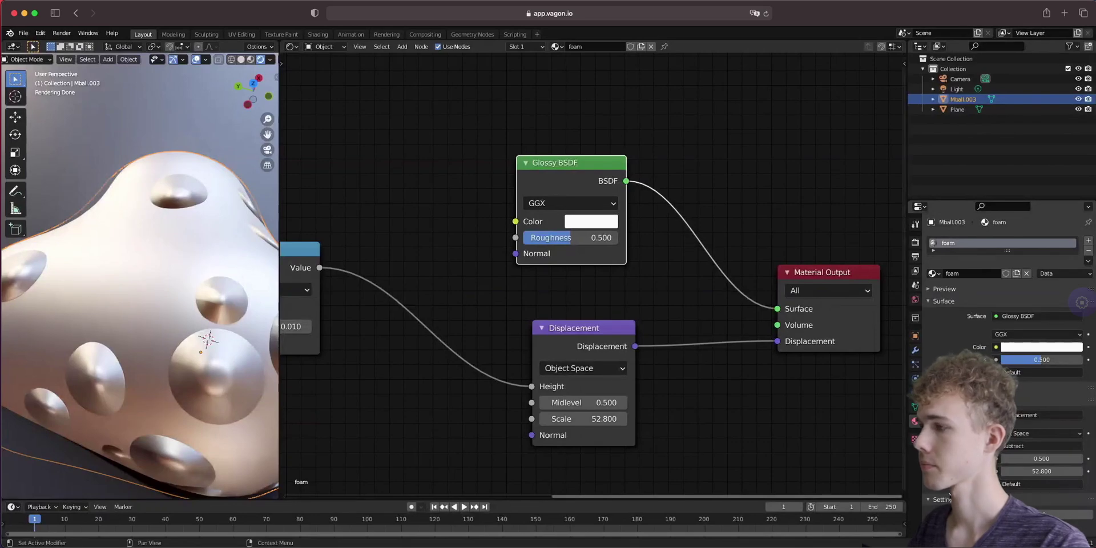
{"action": "scroll", "coordinate": [948, 498], "scroll_direction": "down", "scroll_amount": 5}
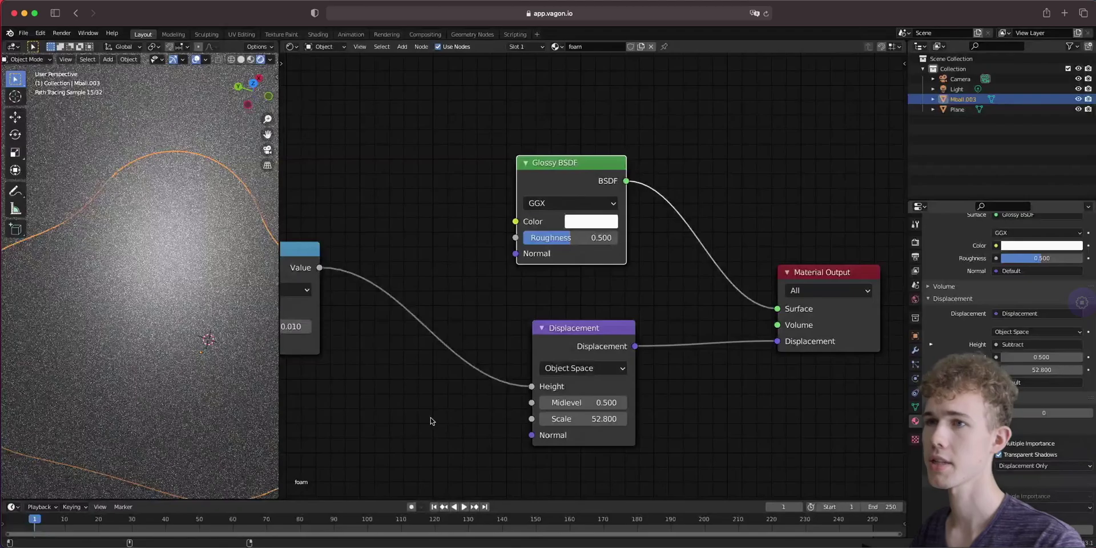
{"action": "key", "text": "super"}
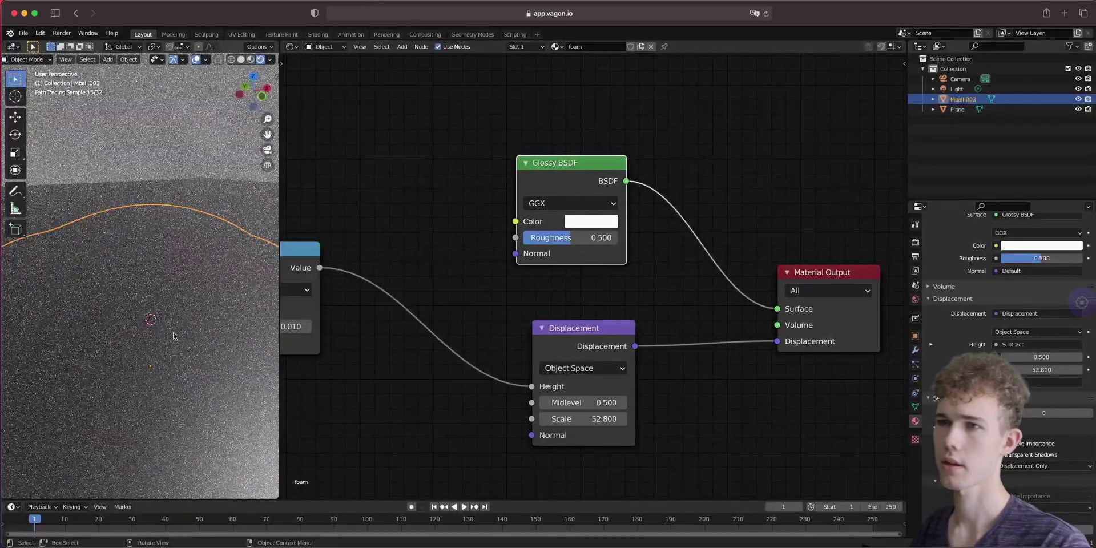
{"action": "middle_click_drag", "start_coordinate": [175, 333], "coordinate": [229, 319]}
Set the Displacement node's Scale to 1 and its Midlevel to 0.
{"action": "left_click", "coordinate": [588, 417]}
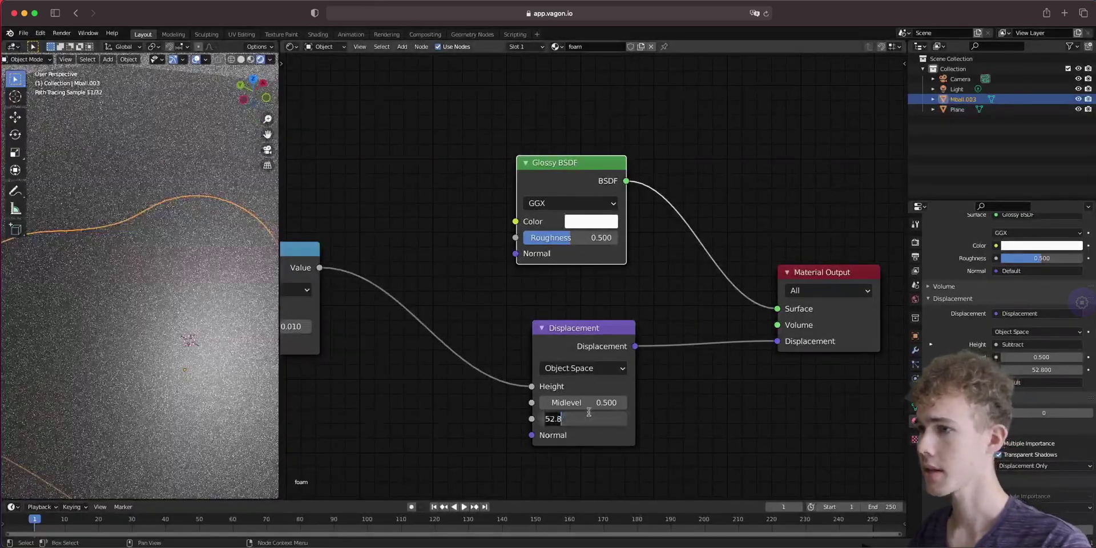
{"action": "type", "text": "1"}
{"action": "key", "text": "Return"}
{"action": "mouse_move", "coordinate": [212, 375]}
{"action": "middle_mouse_down"}
{"action": "mouse_move", "coordinate": [200, 343]}
{"action": "mouse_move", "coordinate": [211, 362]}
{"action": "middle_mouse_up"}
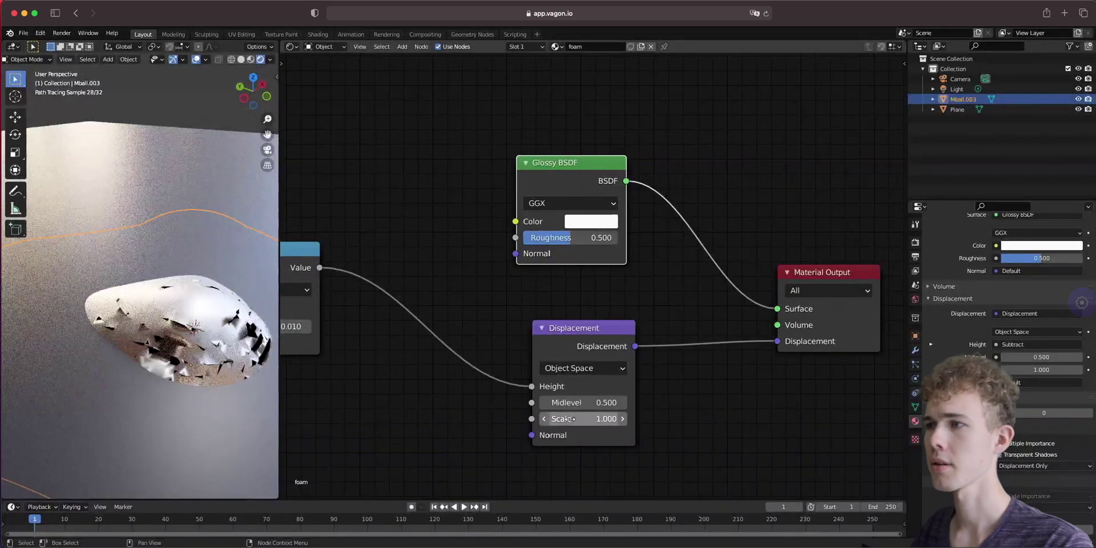
{"action": "left_click", "coordinate": [580, 404]}
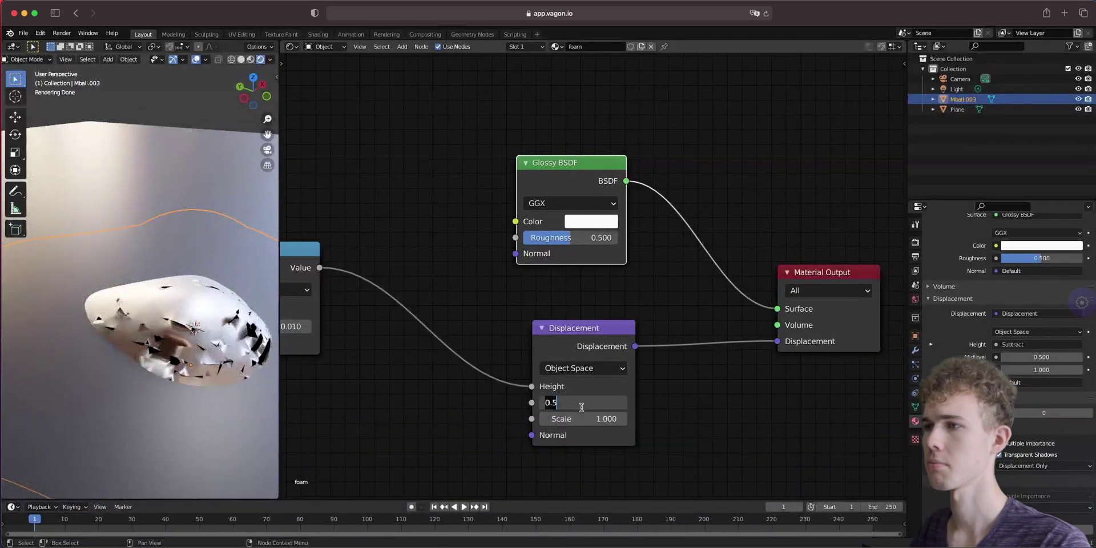
{"action": "type", "text": "0"}
{"action": "key", "text": "Return"}
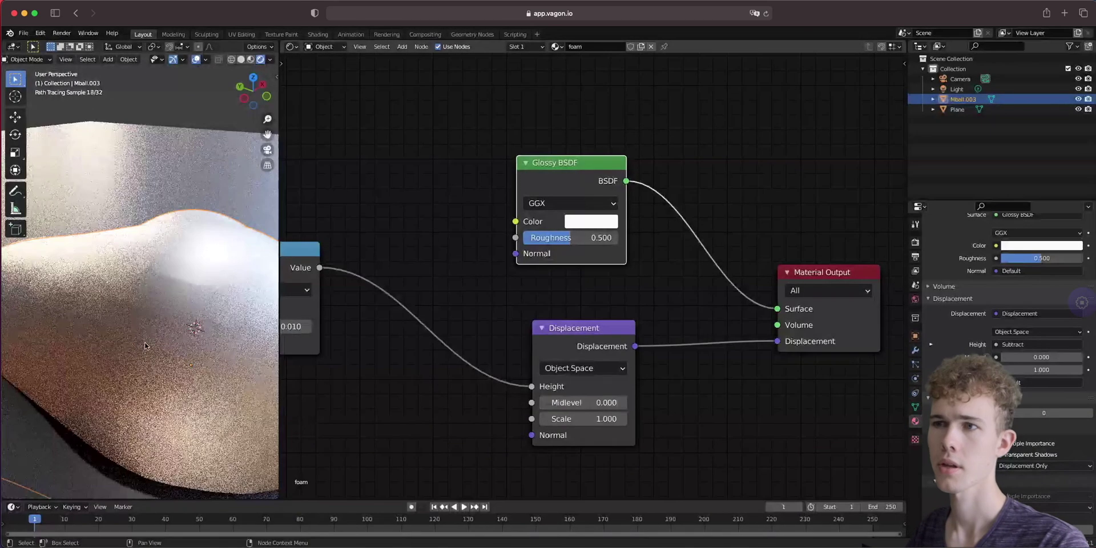
Set the Displacement node's Scale to 6.
{"action": "left_click", "coordinate": [579, 418]}
{"action": "type", "text": "1.0"}
{"action": "key", "text": "Return"}
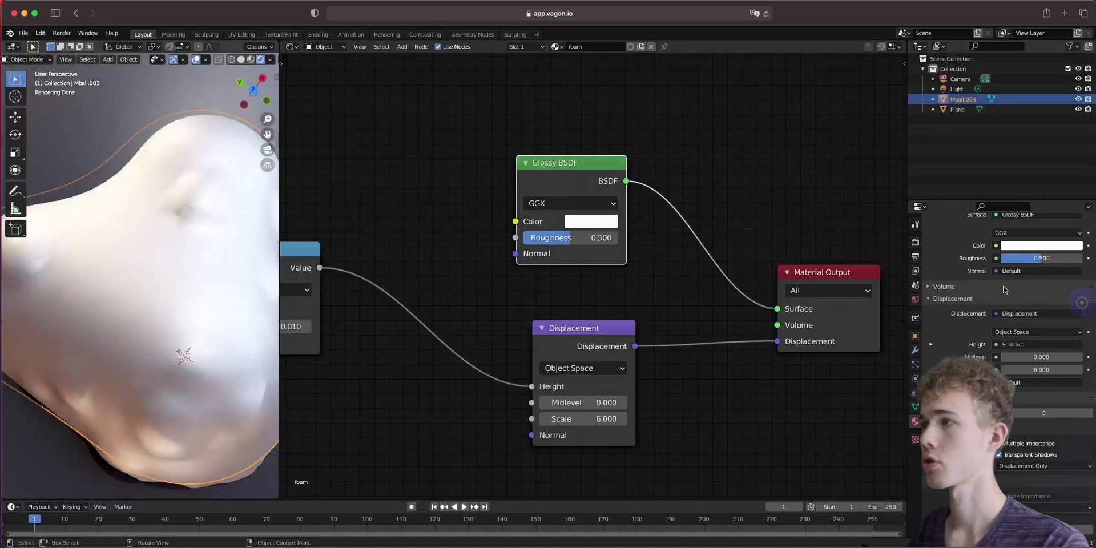
Set the Cycles Feature Set to Experimental and save the file.
{"action": "left_click", "coordinate": [914, 241]}
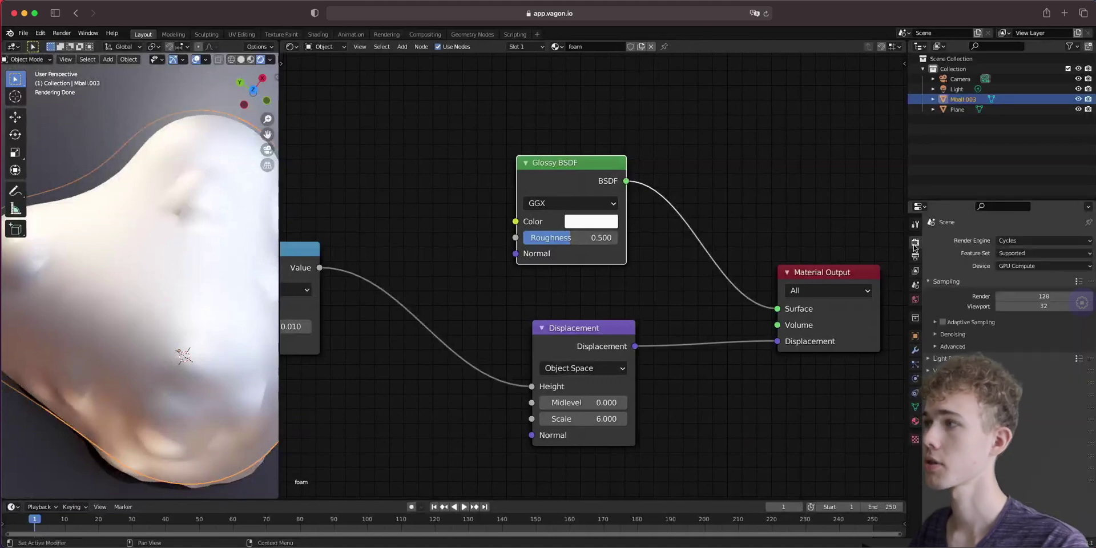
{"action": "left_click", "coordinate": [1009, 253]}
{"action": "left_click", "coordinate": [1021, 276]}
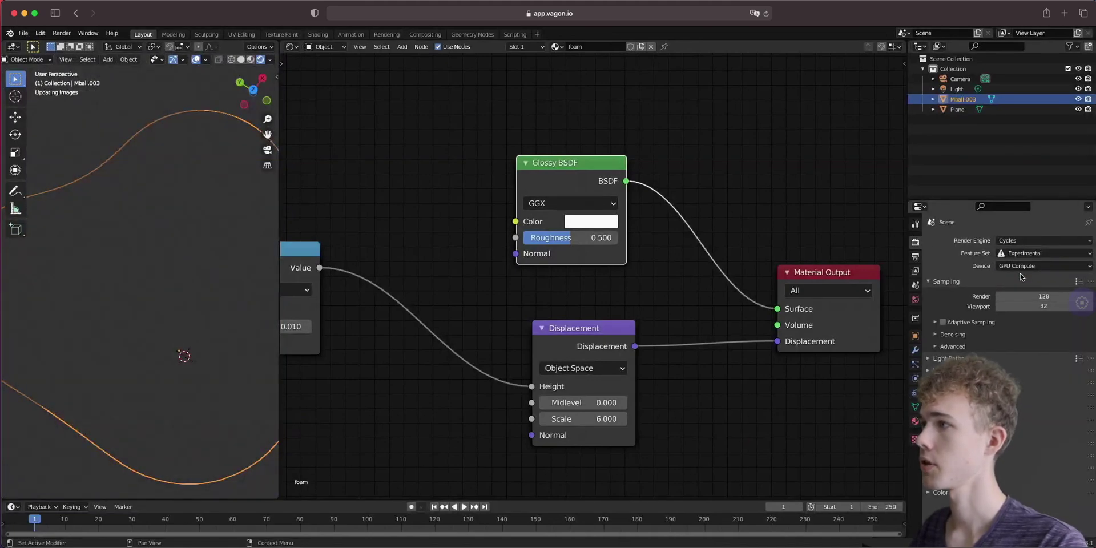
{"action": "left_click", "coordinate": [914, 350]}
{"action": "key", "text": "ctrl+s"}
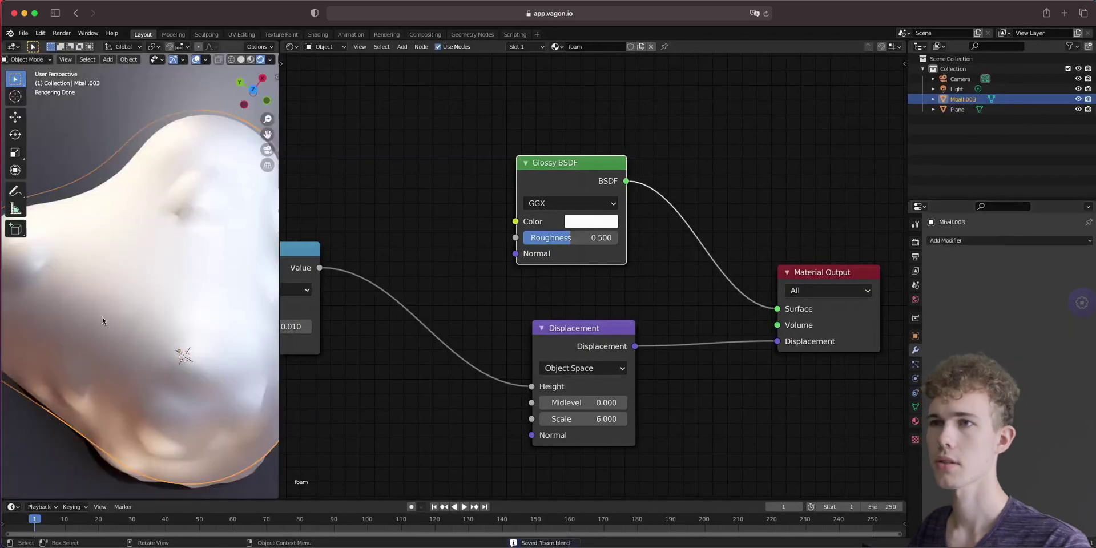
Add a Subdivision Surface modifier to the foam blob and enable Adaptive Subdivision.
{"action": "left_click", "coordinate": [954, 240]}
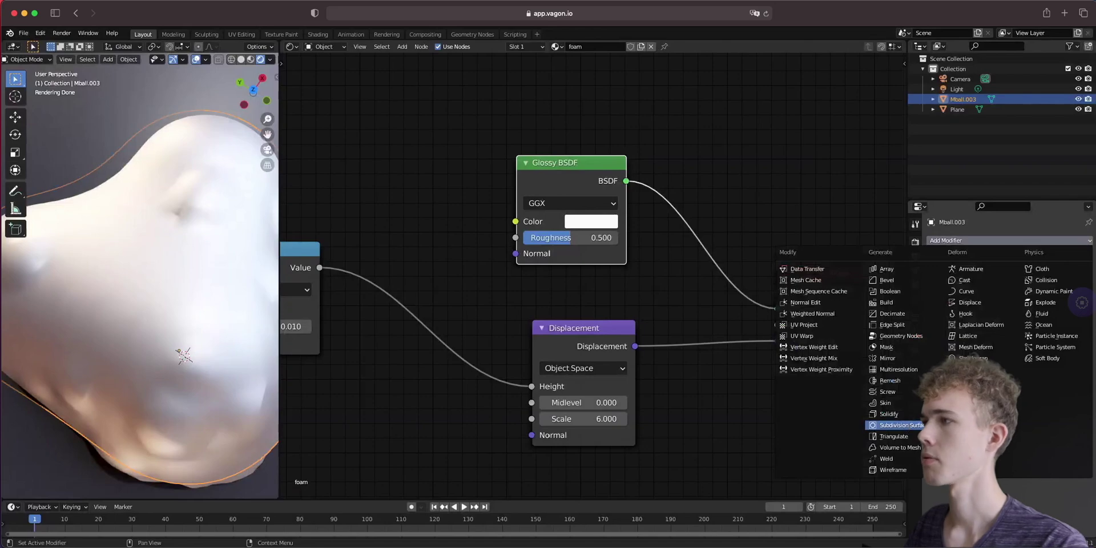
{"action": "left_click", "coordinate": [893, 424]}
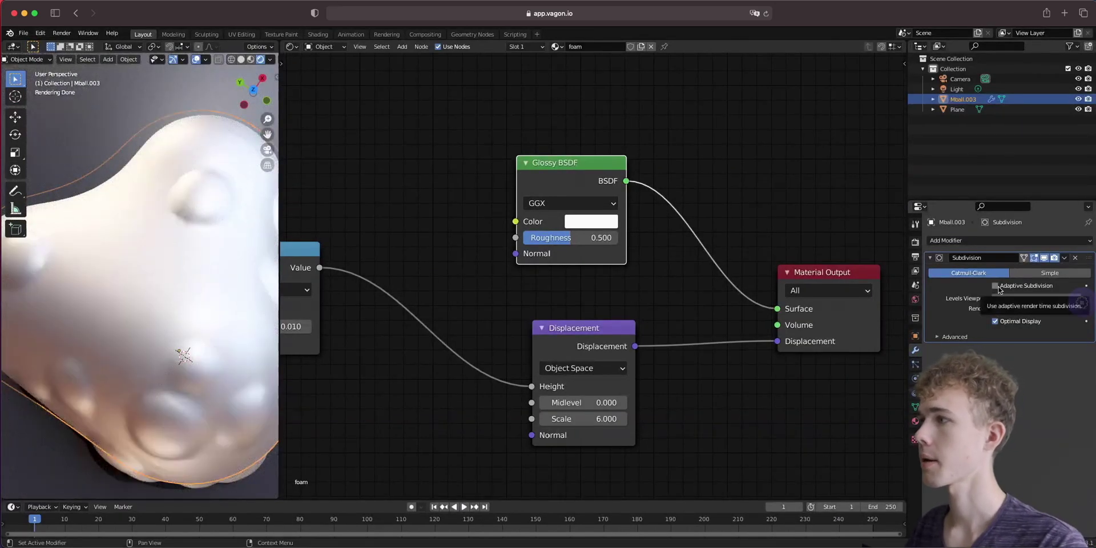
{"action": "left_click", "coordinate": [995, 286]}
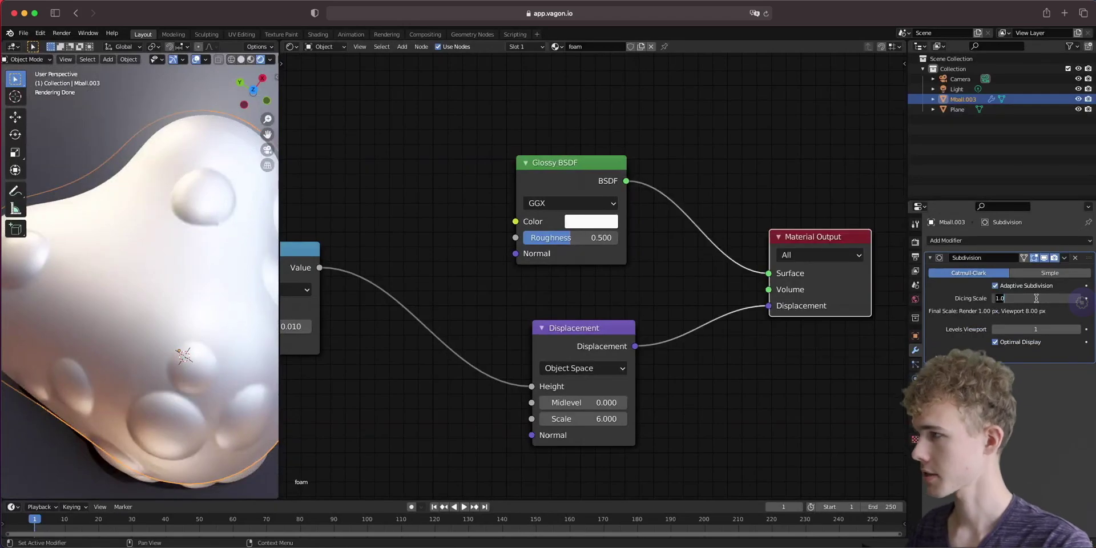
Set the adaptive subdivision's Dicing Scale to 0.25.
{"action": "left_click", "coordinate": [1030, 298]}
{"action": "left_click", "coordinate": [941, 368]}
{"action": "left_click", "coordinate": [955, 321]}
{"action": "type", "text": "0.25"}
{"action": "key", "text": "Return"}
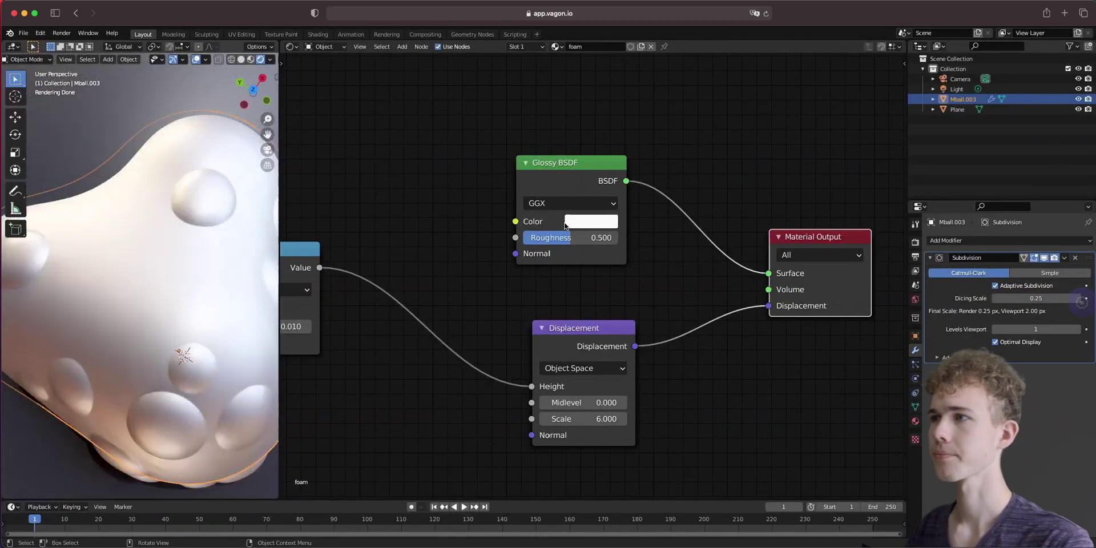
Set the Glossy BSDF's Roughness to 0.02 and inspect the reflective blob from the side.
{"action": "left_click_drag", "start_coordinate": [569, 239], "coordinate": [524, 242]}
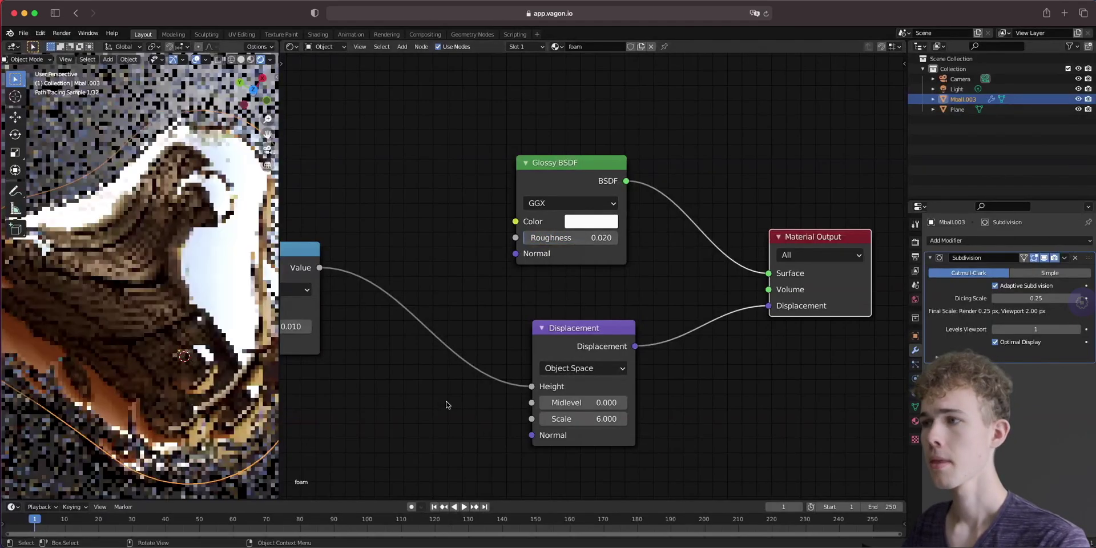
{"action": "middle_click_drag", "start_coordinate": [450, 407], "coordinate": [535, 403]}
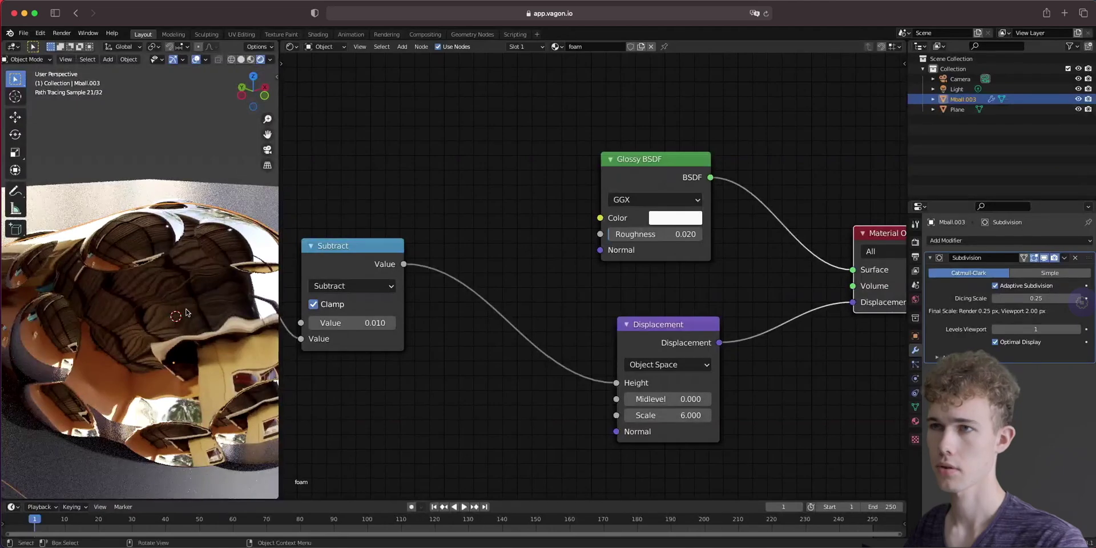
{"action": "middle_click_drag", "start_coordinate": [187, 314], "coordinate": [163, 304]}
Raise the Displacement node's Scale to 15 and inspect the bubbles from the top view.
{"action": "left_click_drag", "start_coordinate": [664, 409], "coordinate": [685, 410]}
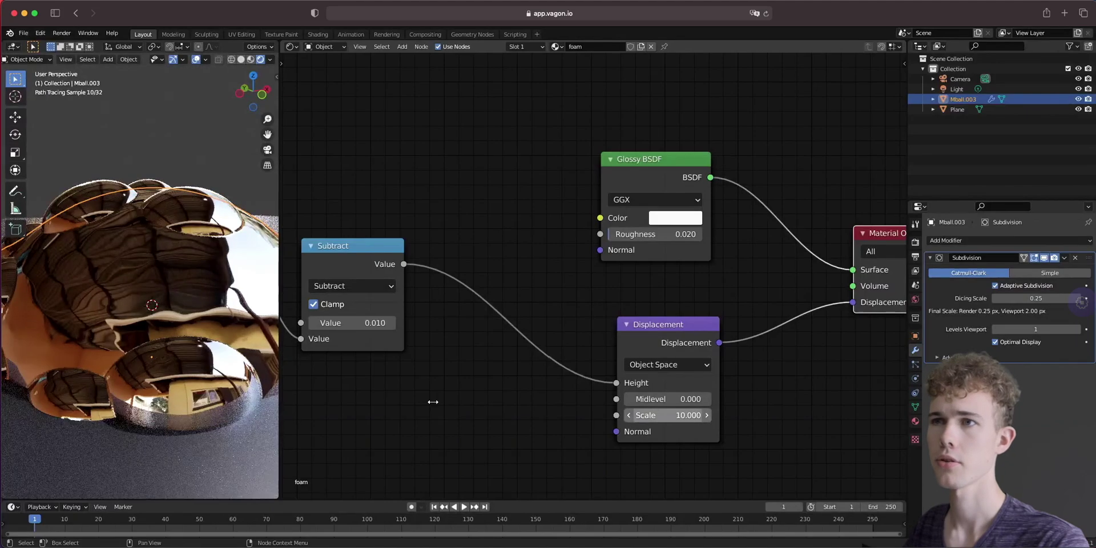
{"action": "middle_click_drag", "start_coordinate": [144, 321], "coordinate": [135, 315]}
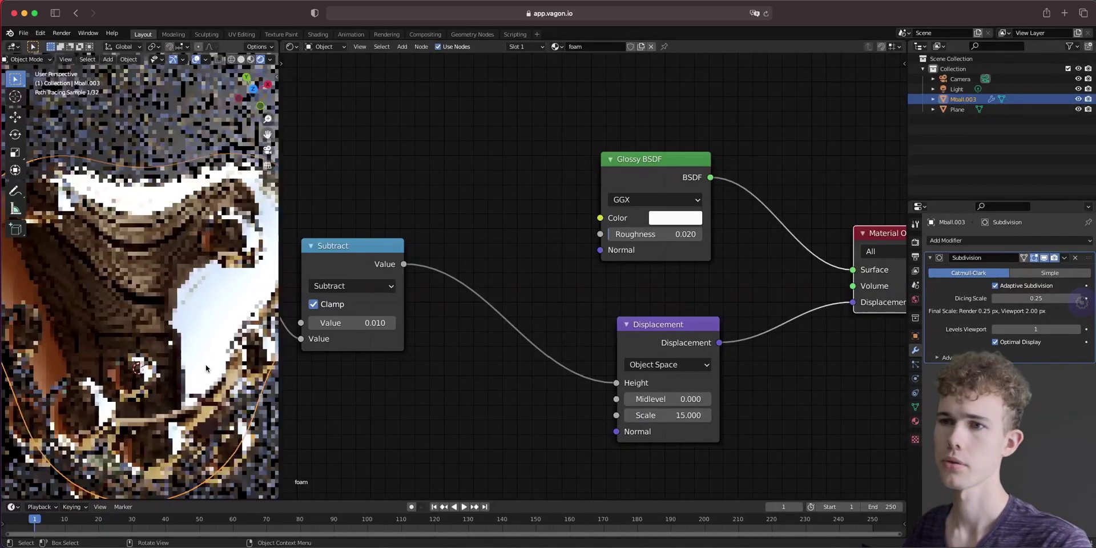
{"action": "middle_click_drag", "start_coordinate": [189, 315], "coordinate": [207, 296]}
{"action": "left_click", "coordinate": [254, 93]}
{"action": "scroll", "coordinate": [195, 360], "scroll_direction": "up", "scroll_amount": 3}
{"action": "scroll", "coordinate": [194, 360], "scroll_direction": "down", "scroll_amount": 4}
{"action": "scroll", "coordinate": [194, 361], "scroll_direction": "up", "scroll_amount": 2}
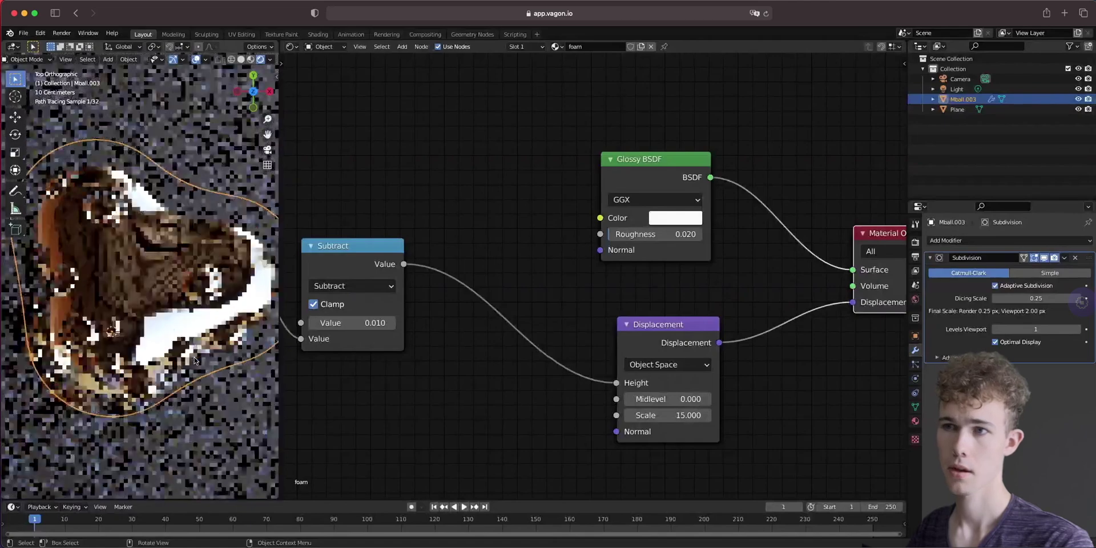
Try a value of 1.01 in the Subtract node and set it back to 0.01.
{"action": "middle_click_drag", "start_coordinate": [307, 368], "coordinate": [728, 292]}
{"action": "scroll", "coordinate": [637, 376], "scroll_direction": "down", "scroll_amount": 1}
{"action": "left_click_drag", "start_coordinate": [776, 385], "coordinate": [367, 170]}
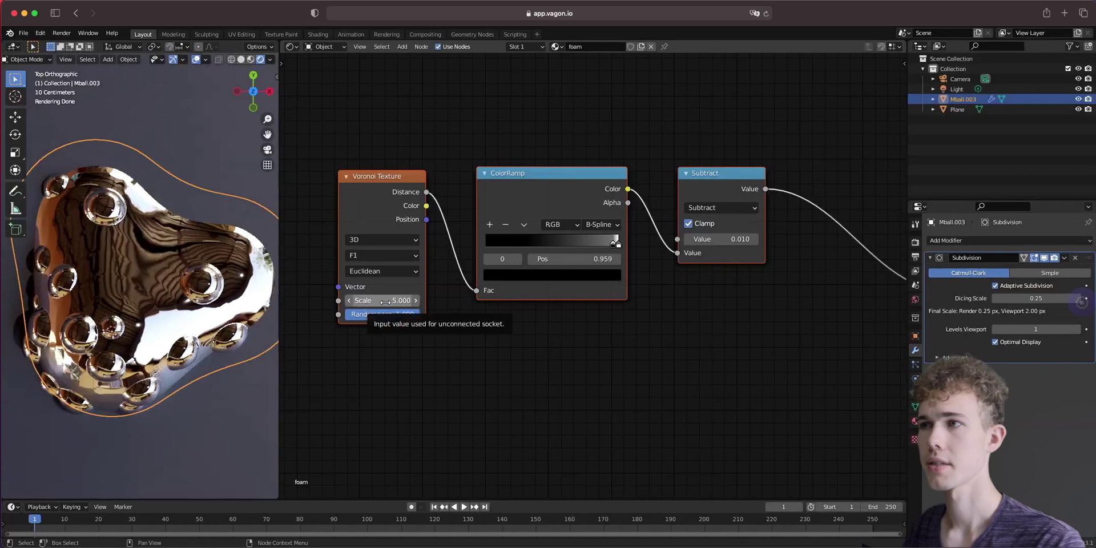
{"action": "left_click", "coordinate": [440, 349]}
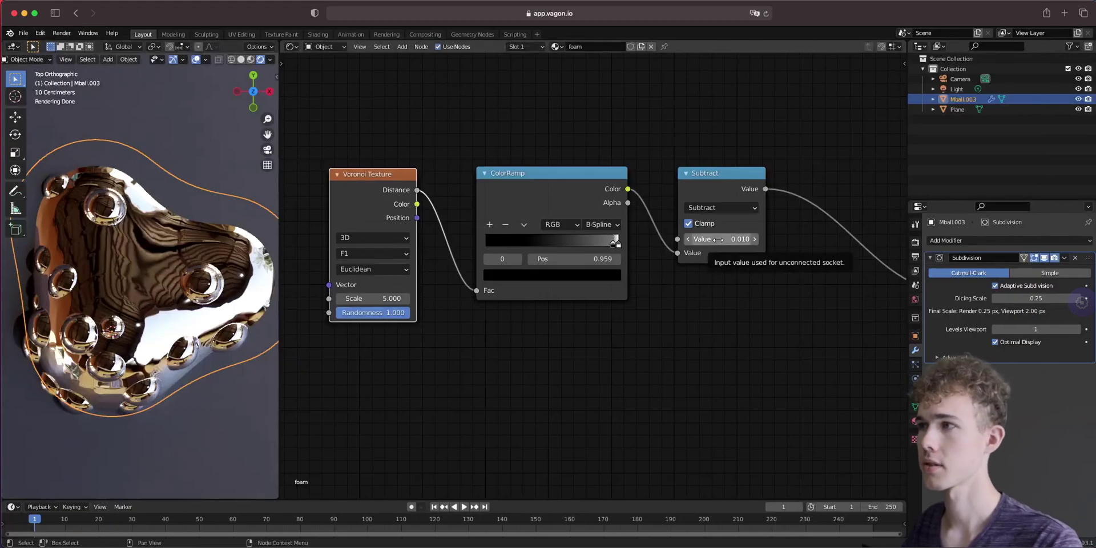
{"action": "scroll", "coordinate": [725, 239], "scroll_direction": "up", "scroll_amount": 3}
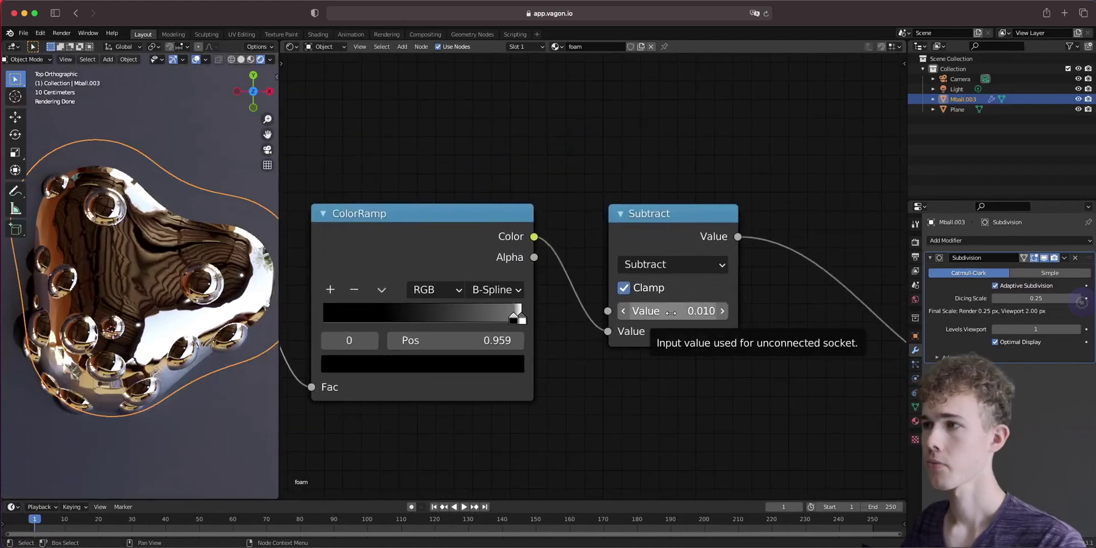
{"action": "left_click", "coordinate": [670, 312]}
{"action": "key", "text": "Return"}
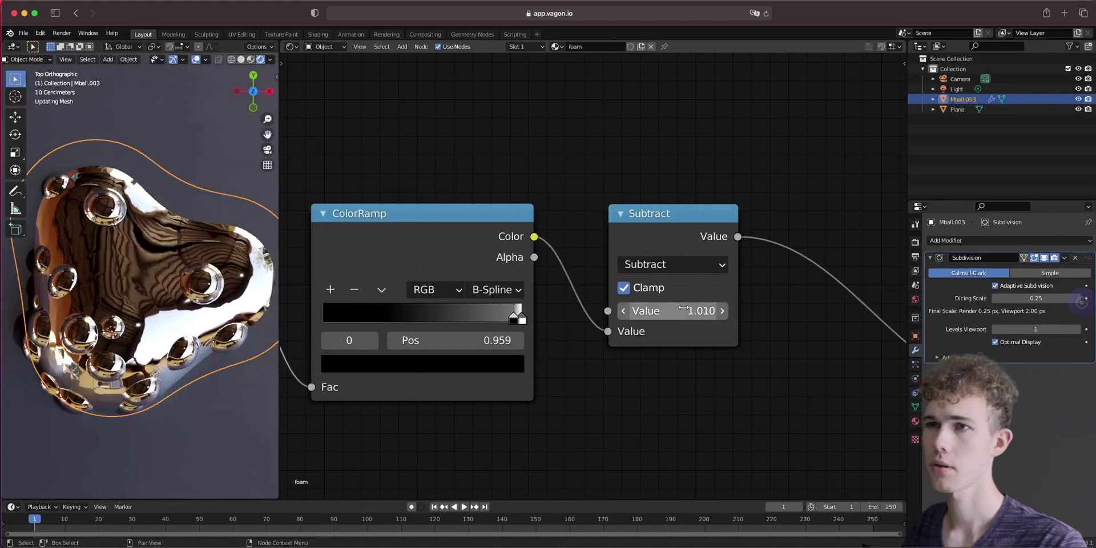
{"action": "left_click", "coordinate": [681, 311]}
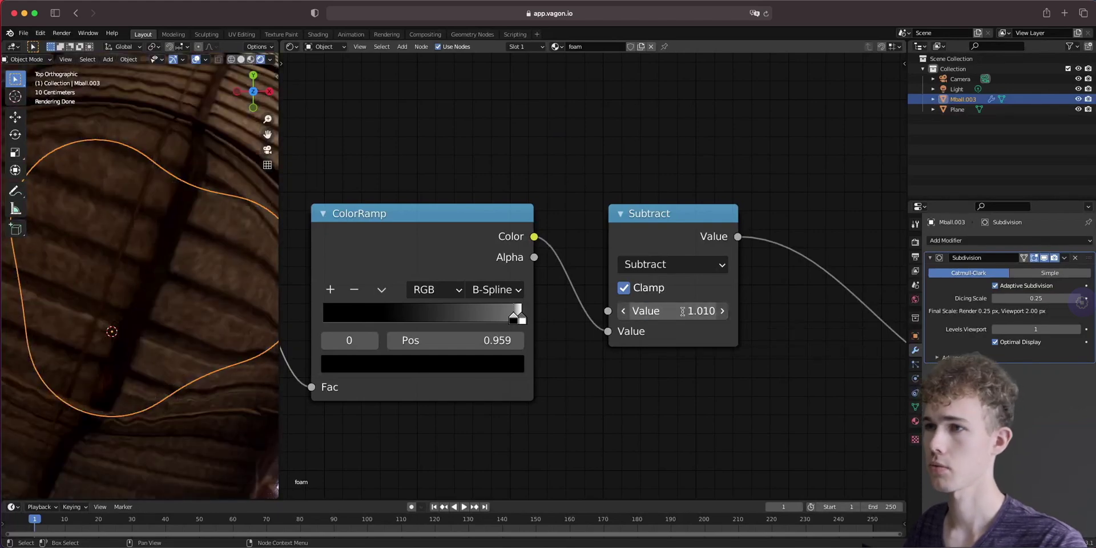
{"action": "type", "text": "0.0"}
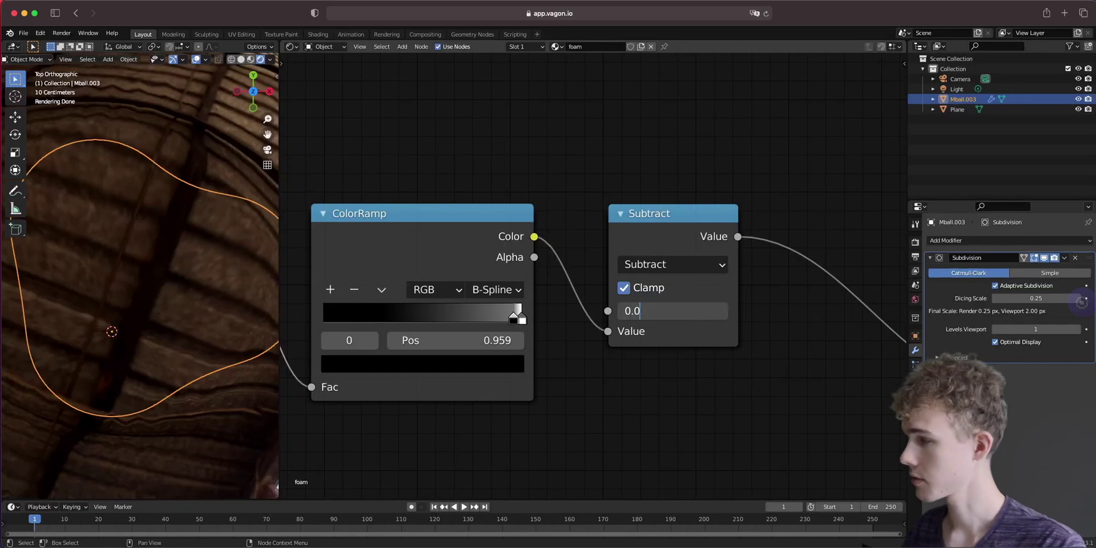
{"action": "type", "text": "1"}
{"action": "key", "text": "Return"}
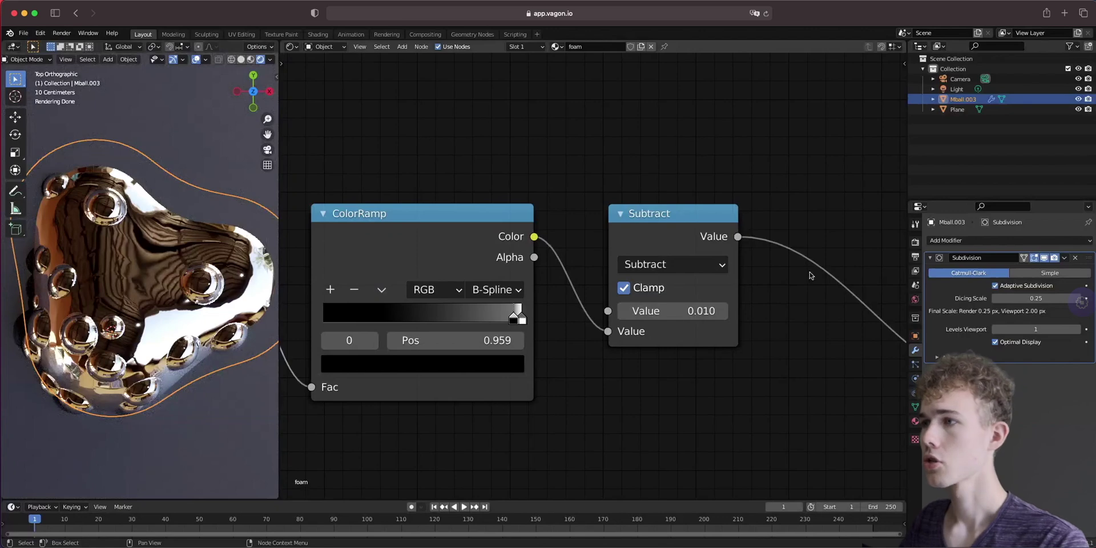
Outline the Voronoi cells around individual bubbles with annotation strokes in the viewport.
{"action": "middle_click_drag", "start_coordinate": [571, 441], "coordinate": [858, 274]}
{"action": "middle_click_drag", "start_coordinate": [742, 284], "coordinate": [624, 374]}
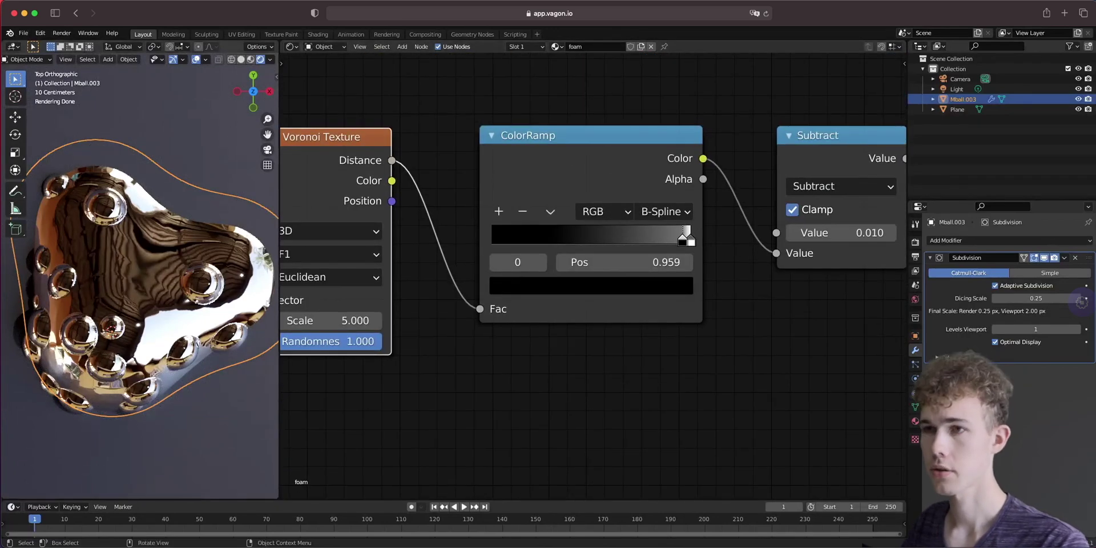
{"action": "mouse_move", "coordinate": [176, 264]}
{"action": "left_mouse_down"}
{"action": "mouse_move", "coordinate": [178, 316]}
{"action": "mouse_move", "coordinate": [245, 298]}
{"action": "mouse_move", "coordinate": [220, 259]}
{"action": "mouse_move", "coordinate": [176, 264]}
{"action": "left_mouse_up"}
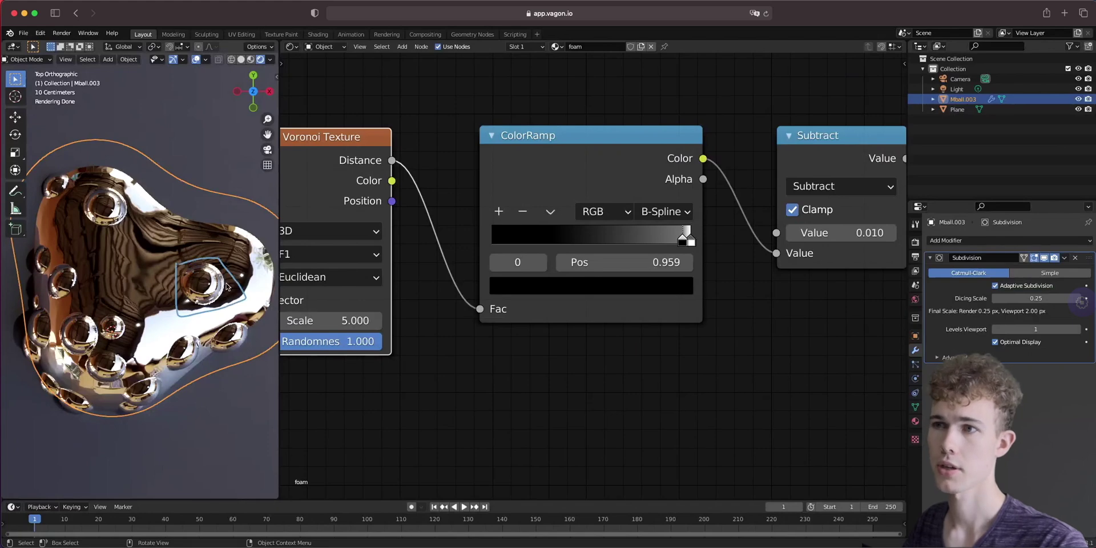
{"action": "mouse_move", "coordinate": [72, 313]}
{"action": "left_mouse_down"}
{"action": "mouse_move", "coordinate": [47, 347]}
{"action": "mouse_move", "coordinate": [86, 355]}
{"action": "left_mouse_up"}
{"action": "mouse_move", "coordinate": [89, 313]}
{"action": "left_mouse_down"}
{"action": "mouse_move", "coordinate": [70, 308]}
{"action": "mouse_move", "coordinate": [145, 313]}
{"action": "mouse_move", "coordinate": [102, 350]}
{"action": "left_mouse_up"}
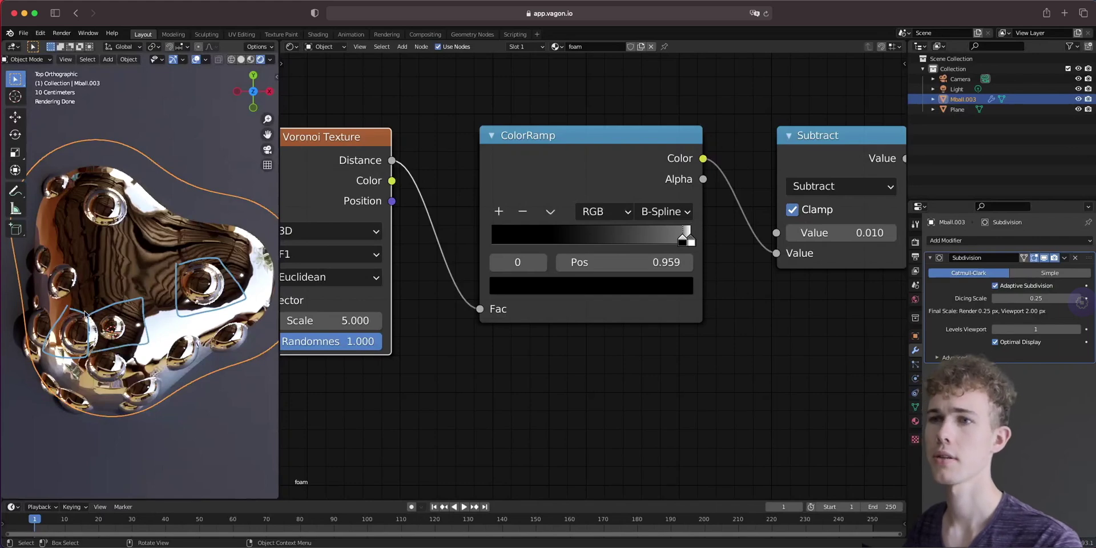
Remove the annotation layer with the outlined cells from the viewport.
{"action": "key", "text": "n"}
{"action": "left_click", "coordinate": [273, 121]}
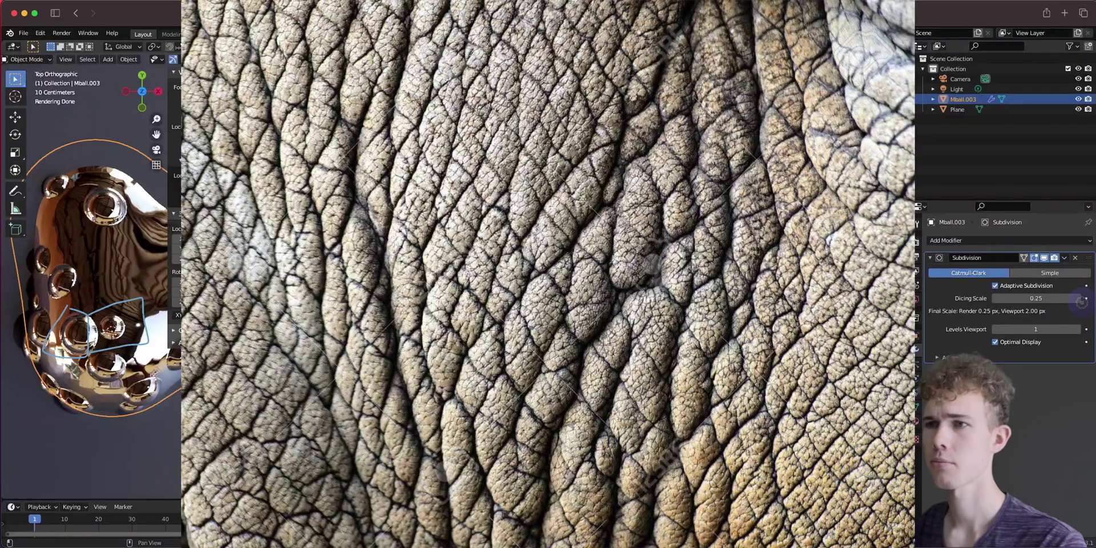
{"action": "left_click", "coordinate": [195, 342]}
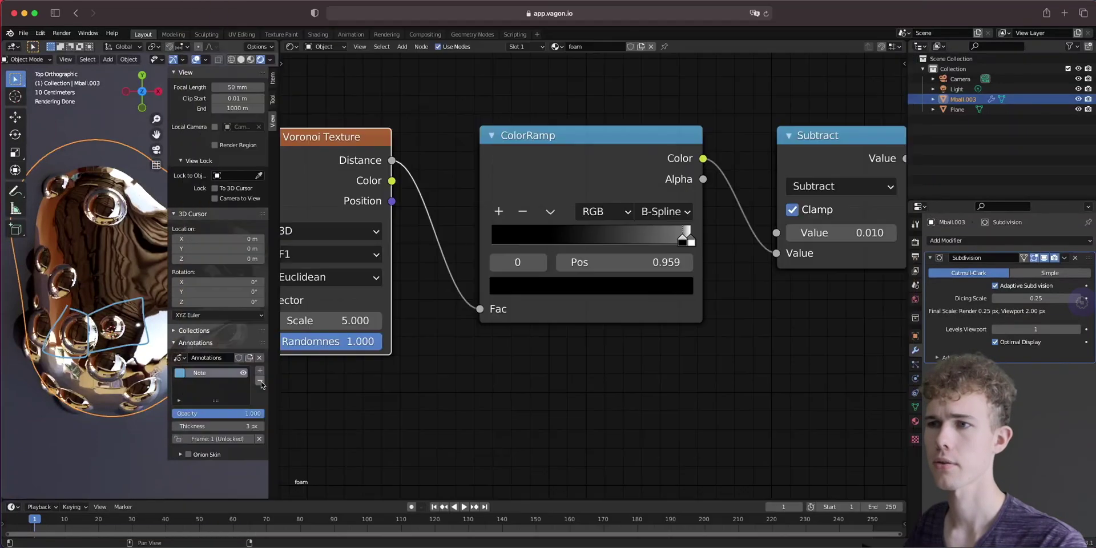
{"action": "left_click", "coordinate": [260, 383]}
{"action": "key", "text": "n"}
Preview the Voronoi Texture's Color output and insert a second ColorRamp on its link, below the first ramp.
{"action": "left_click", "coordinate": [333, 166], "text": "ctrl+shift"}
{"action": "left_click", "coordinate": [326, 174], "text": "ctrl+shift"}
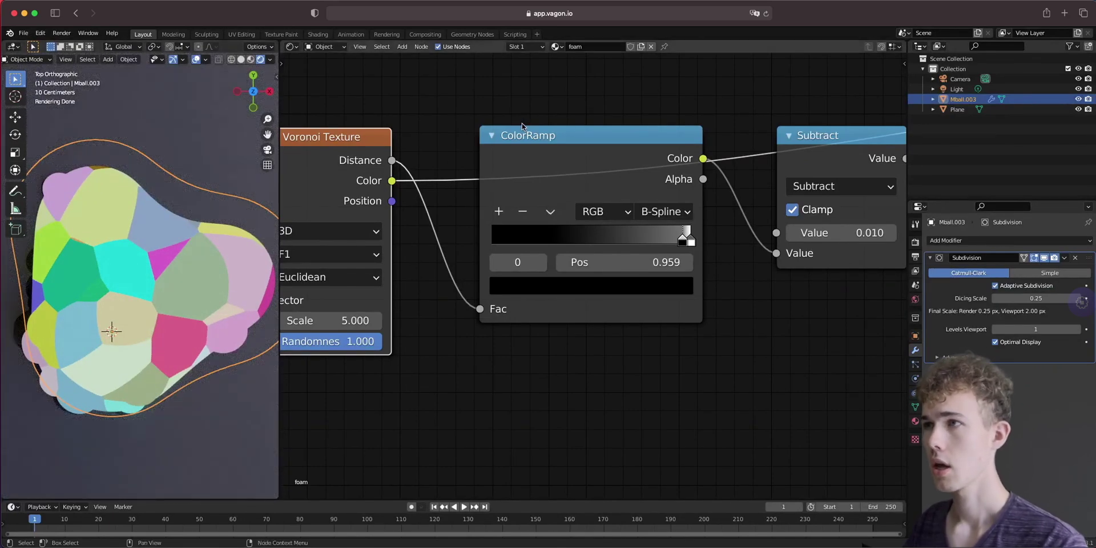
{"action": "key", "text": "shift+a"}
{"action": "type", "text": "col"}
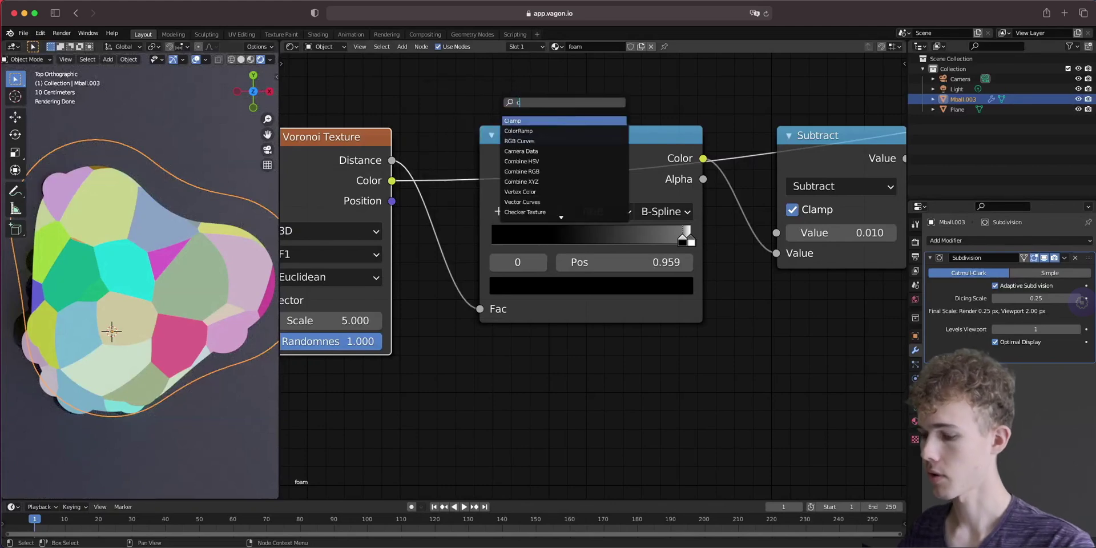
{"action": "left_click", "coordinate": [515, 119]}
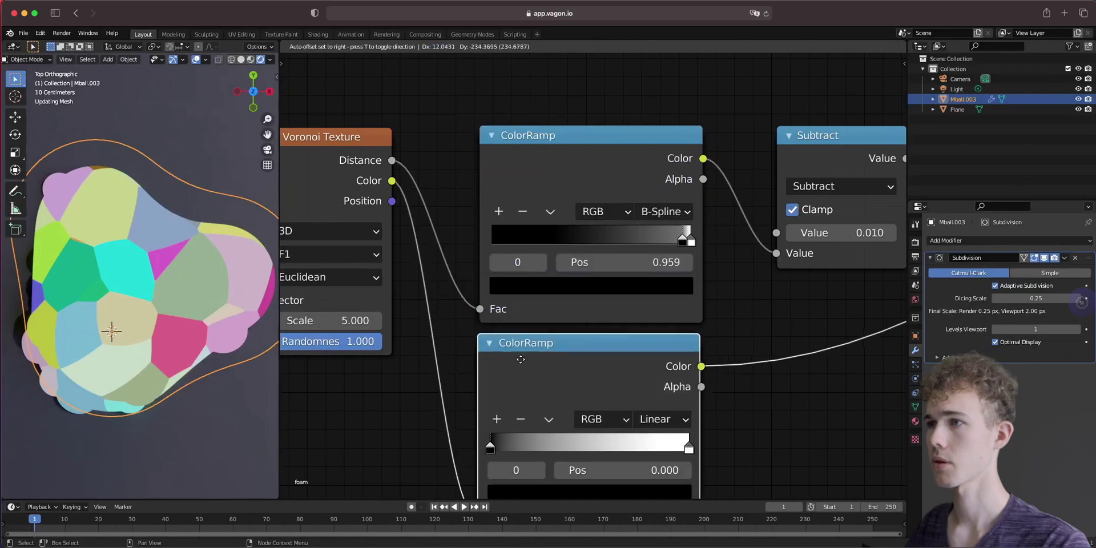
{"action": "left_click", "coordinate": [522, 425]}
{"action": "scroll", "coordinate": [709, 358], "scroll_direction": "down", "scroll_amount": 2}
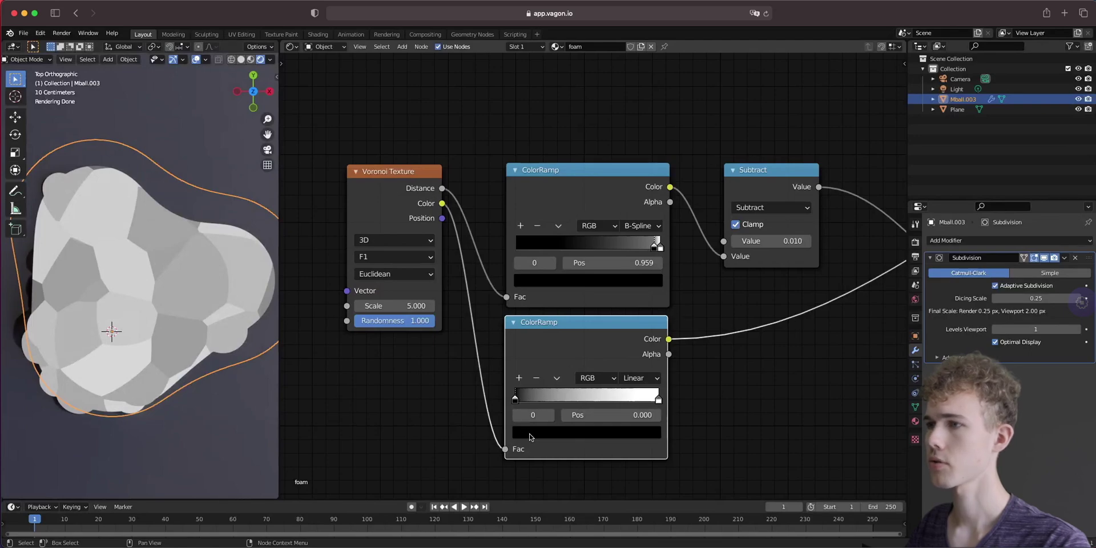
Darken the second ColorRamp's white stop by setting its colour Value to 0.01.
{"action": "left_click", "coordinate": [531, 433]}
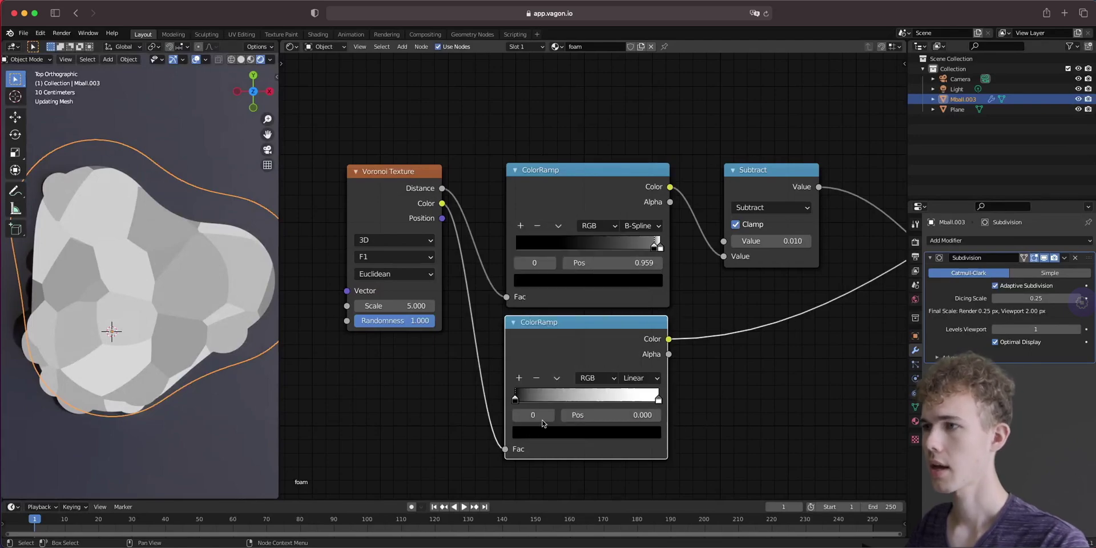
{"action": "left_click", "coordinate": [550, 415]}
{"action": "left_click", "coordinate": [572, 433]}
{"action": "left_click", "coordinate": [572, 397]}
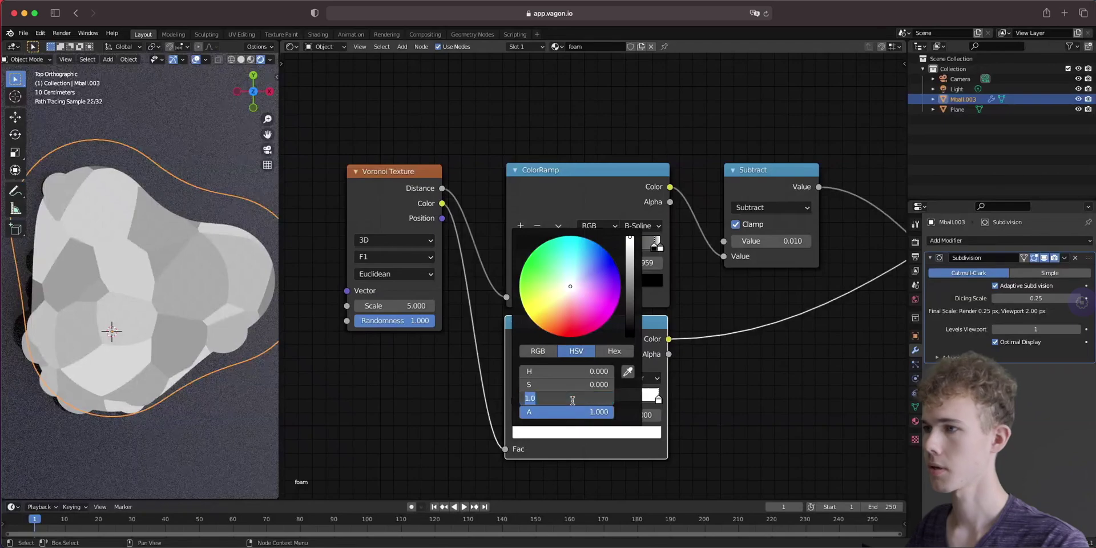
{"action": "type", "text": "0."}
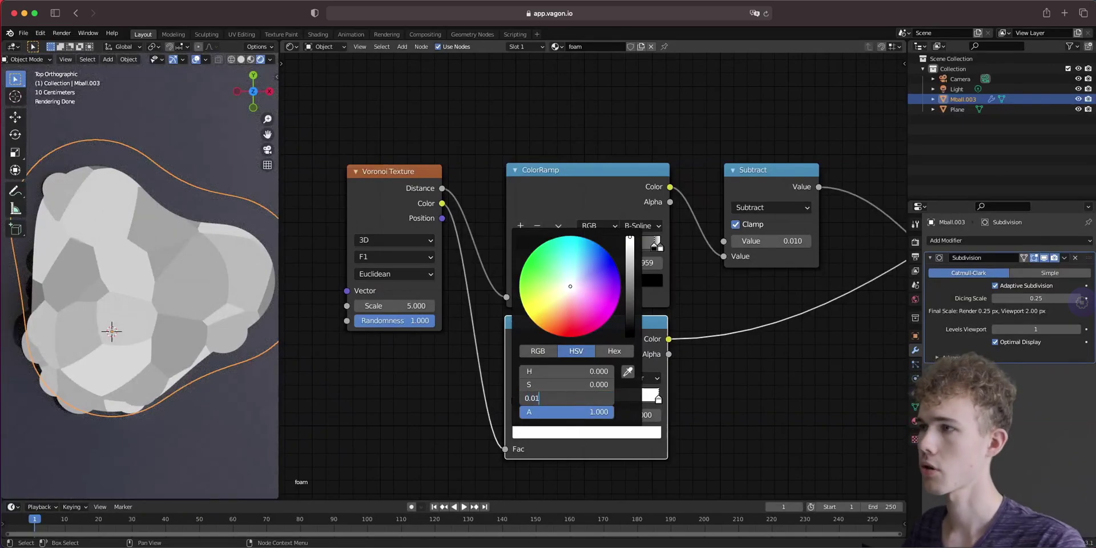
{"action": "type", "text": "01"}
{"action": "key", "text": "Return"}
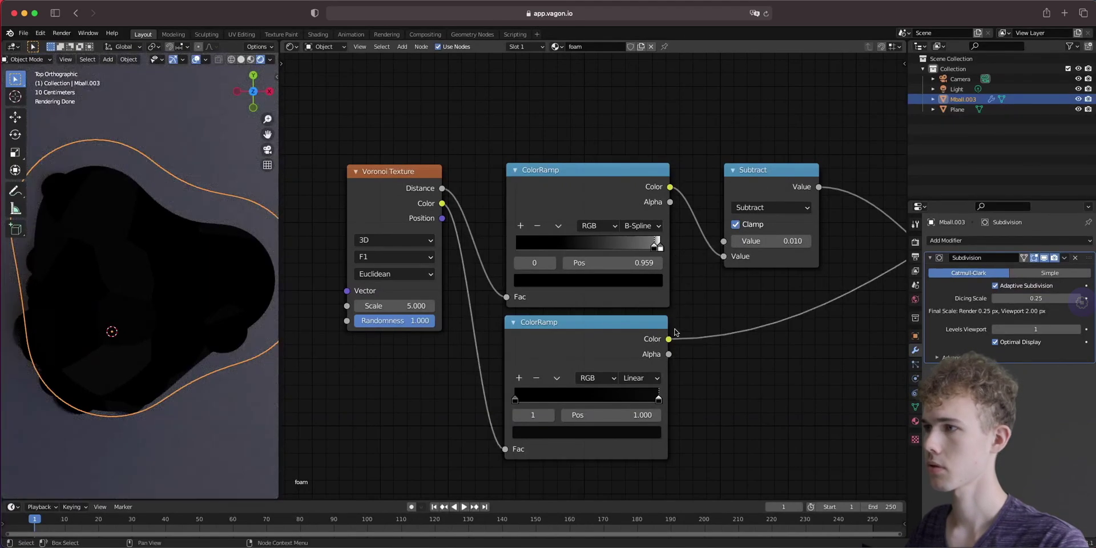
Connect the second ColorRamp's Color to the Subtract node's first Value and restore the glossy shader as the surface.
{"action": "left_click_drag", "start_coordinate": [668, 339], "coordinate": [722, 241]}
{"action": "middle_click_drag", "start_coordinate": [781, 327], "coordinate": [551, 391]}
{"action": "left_click", "coordinate": [845, 168], "text": "ctrl+shift"}
{"action": "middle_click_drag", "start_coordinate": [521, 379], "coordinate": [738, 286]}
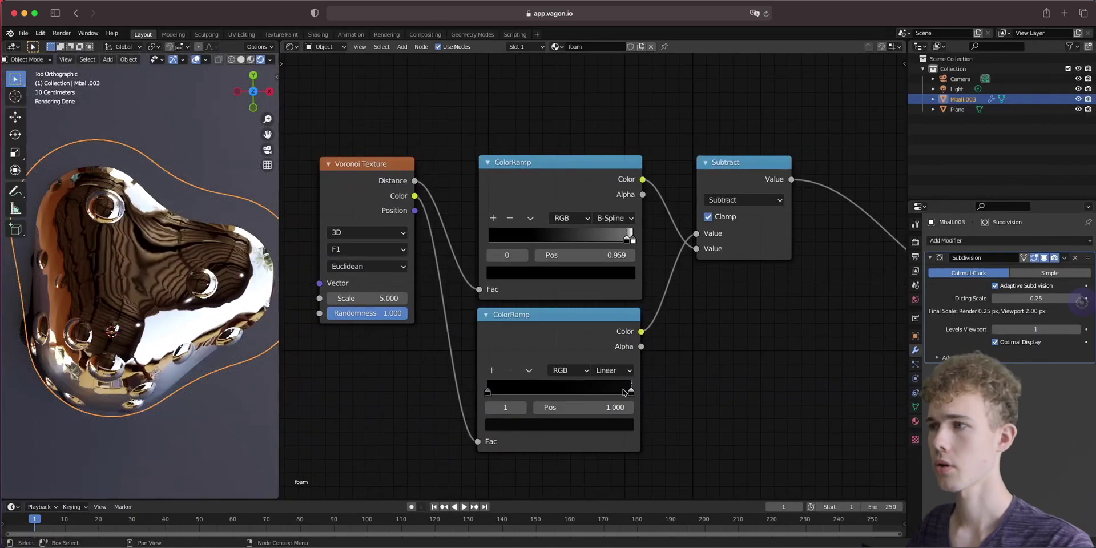
Try the second ColorRamp's lighter stop at 0.268, return it to the end, and move the black stop to about 0.614.
{"action": "left_click_drag", "start_coordinate": [564, 388], "coordinate": [522, 387]}
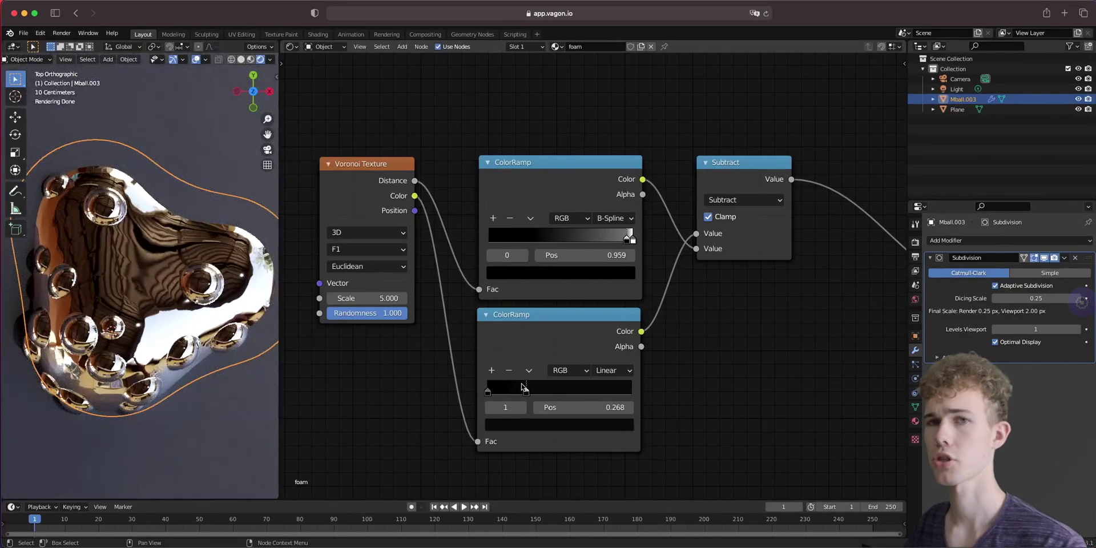
{"action": "left_click_drag", "start_coordinate": [525, 390], "coordinate": [631, 390]}
{"action": "left_click_drag", "start_coordinate": [489, 392], "coordinate": [580, 391]}
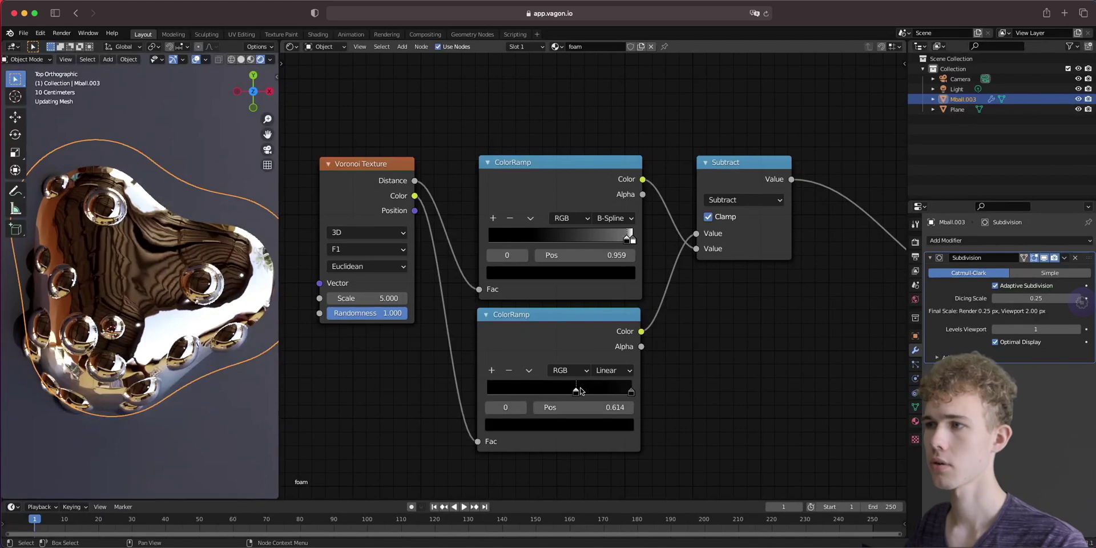
Set the Voronoi Texture's Scale to 3 and move the second ColorRamp's black stop to about 0.409.
{"action": "left_click_drag", "start_coordinate": [578, 390], "coordinate": [526, 392]}
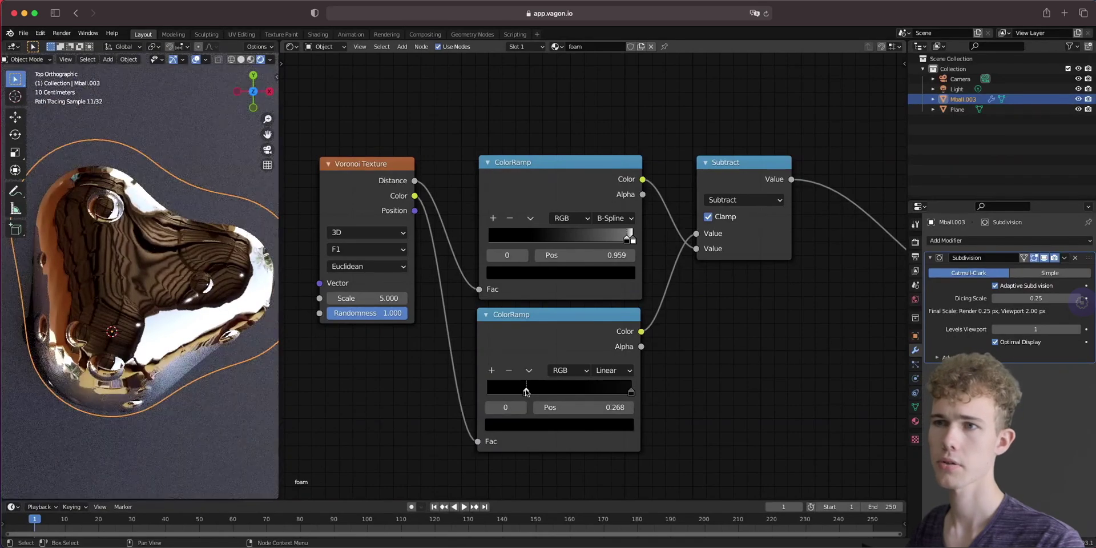
{"action": "left_click_drag", "start_coordinate": [525, 392], "coordinate": [516, 392]}
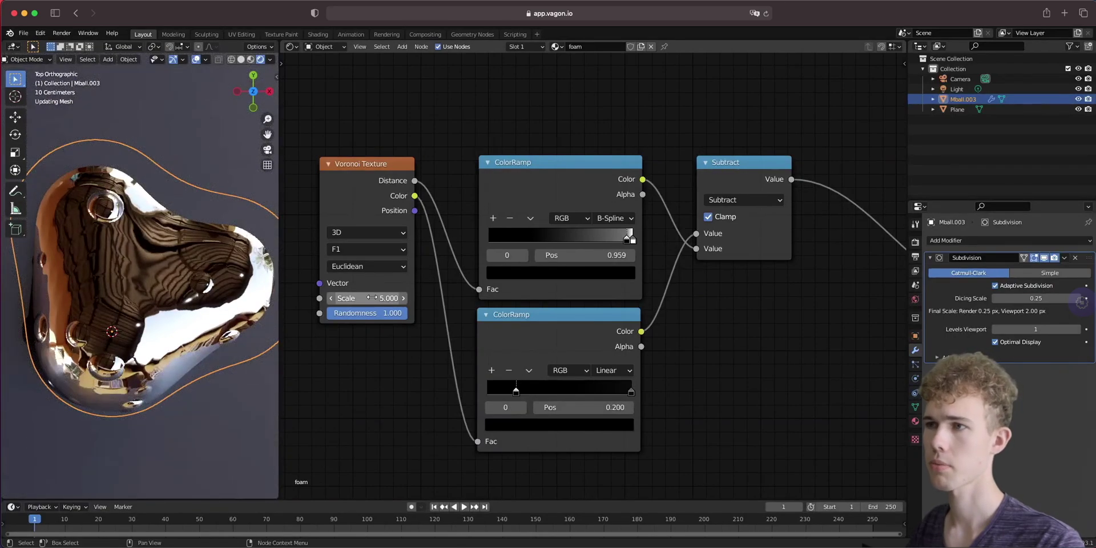
{"action": "left_click", "coordinate": [371, 298]}
{"action": "type", "text": "3"}
{"action": "key", "text": "Return"}
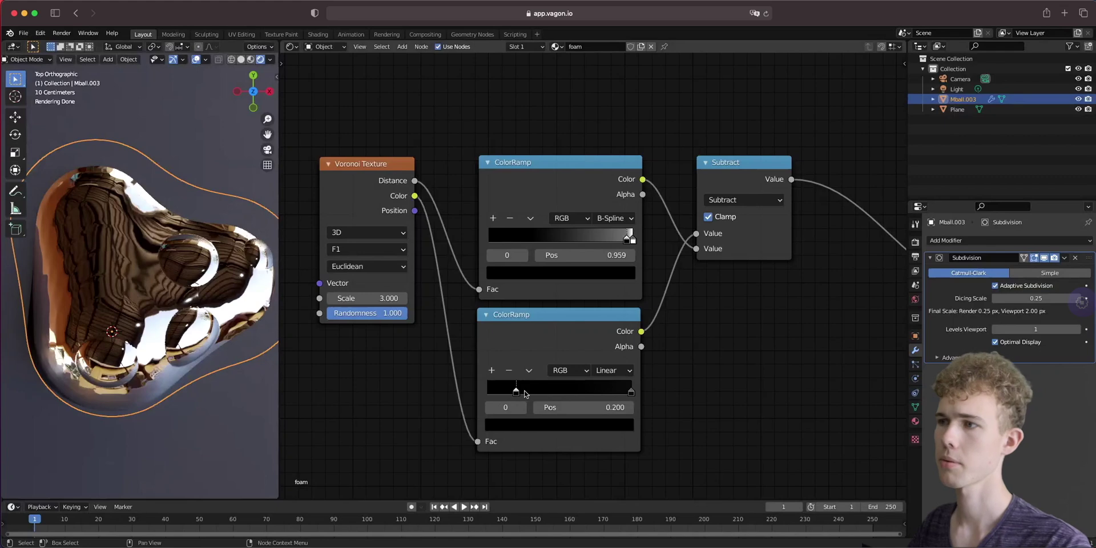
{"action": "left_click_drag", "start_coordinate": [517, 392], "coordinate": [548, 394]}
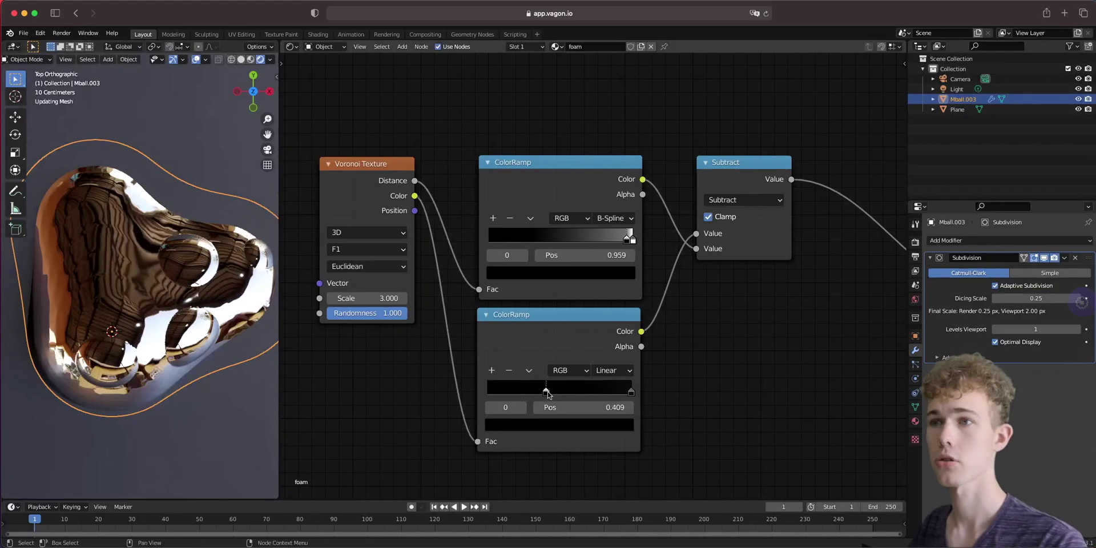
Duplicate the Voronoi Texture, both ColorRamps and the Subtract node together, placing the copies below the originals.
{"action": "scroll", "coordinate": [452, 416], "scroll_direction": "up", "scroll_amount": 2}
{"action": "scroll", "coordinate": [536, 412], "scroll_direction": "down", "scroll_amount": 3}
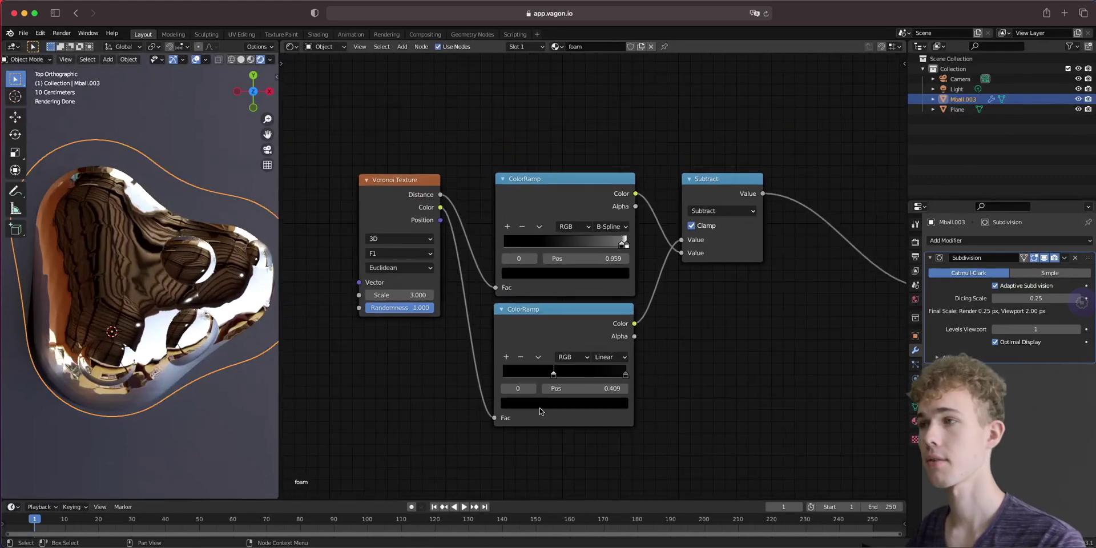
{"action": "middle_click_drag", "start_coordinate": [654, 385], "coordinate": [624, 361]}
{"action": "scroll", "coordinate": [624, 361], "scroll_direction": "down", "scroll_amount": 3}
{"action": "left_click_drag", "start_coordinate": [652, 381], "coordinate": [382, 133]}
{"action": "key", "text": "shift+d"}
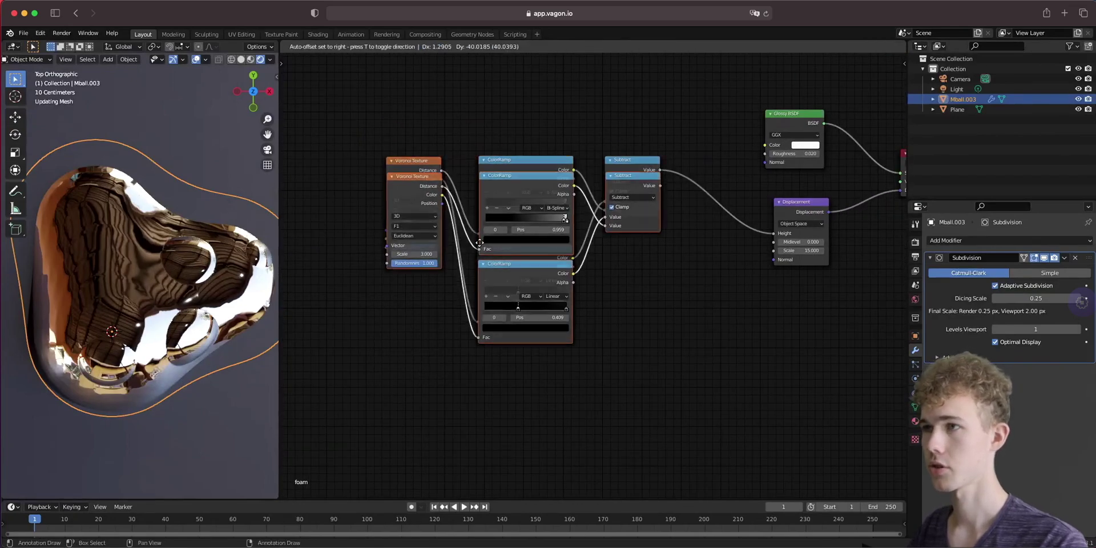
{"action": "left_click", "coordinate": [462, 389]}
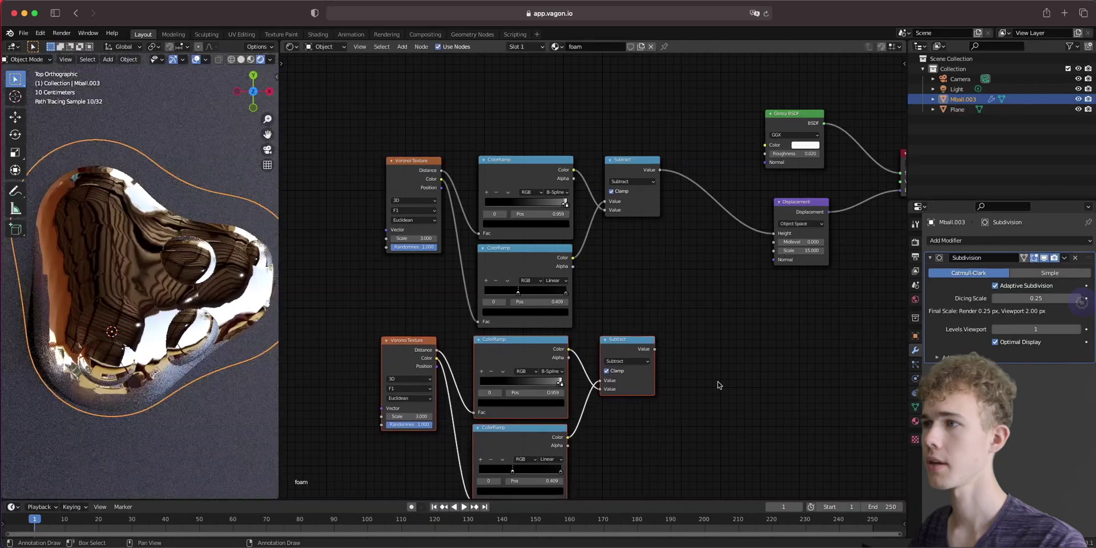
Insert an Add Math node ahead of the Displacement's Height and connect the duplicated Subtract's Value to its second input.
{"action": "middle_click_drag", "start_coordinate": [735, 309], "coordinate": [663, 291]}
{"action": "left_click_drag", "start_coordinate": [722, 195], "coordinate": [752, 245]}
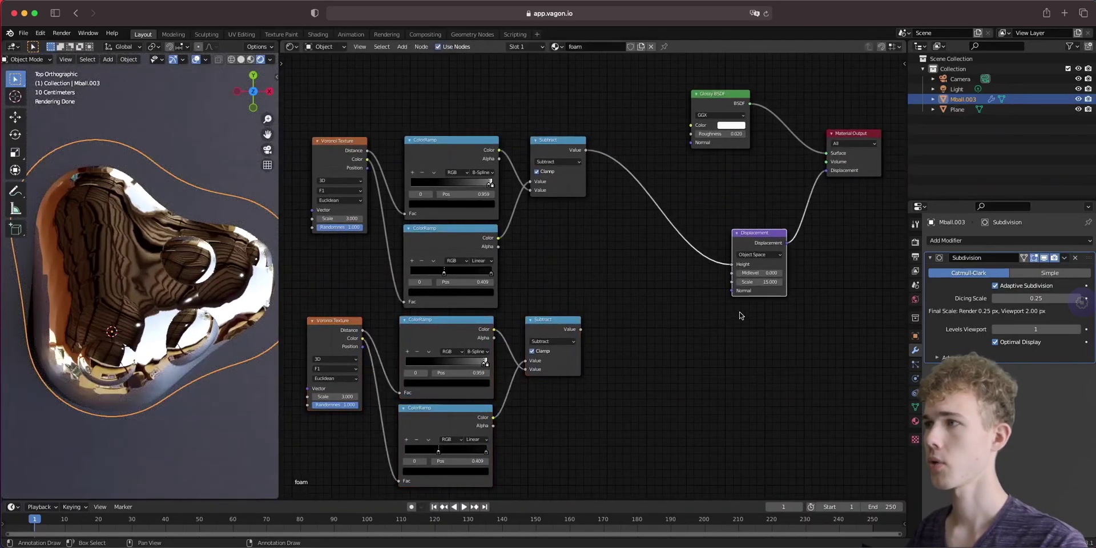
{"action": "scroll", "coordinate": [734, 303], "scroll_direction": "up", "scroll_amount": 4}
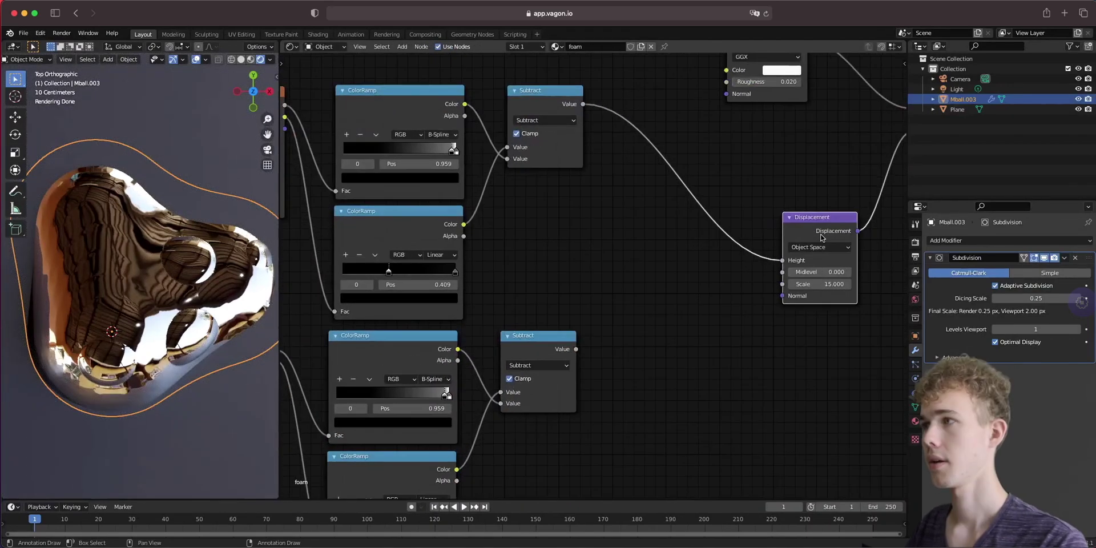
{"action": "left_click_drag", "start_coordinate": [809, 229], "coordinate": [815, 231]}
{"action": "key", "text": "shift+a"}
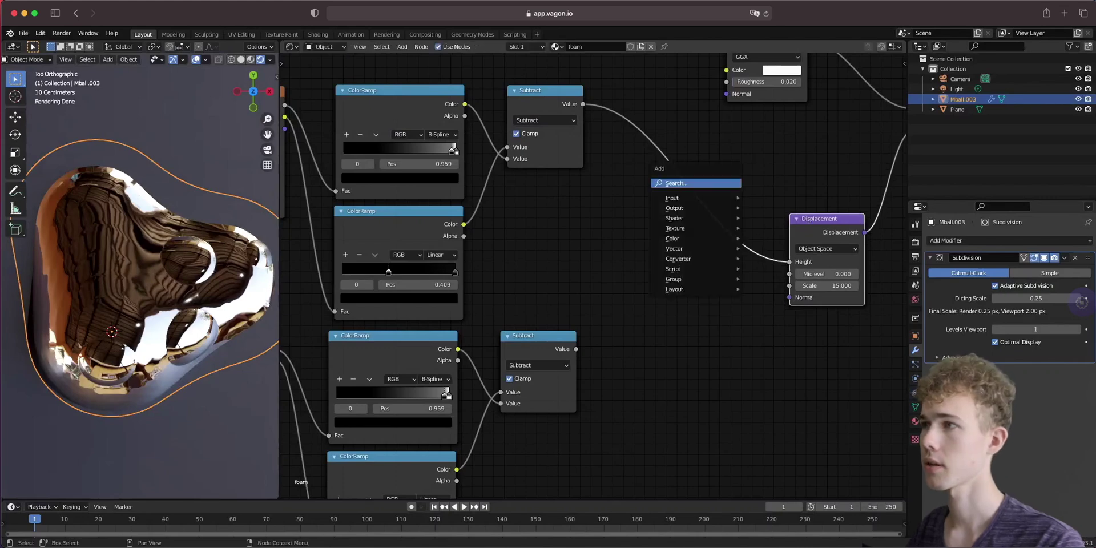
{"action": "type", "text": "math"}
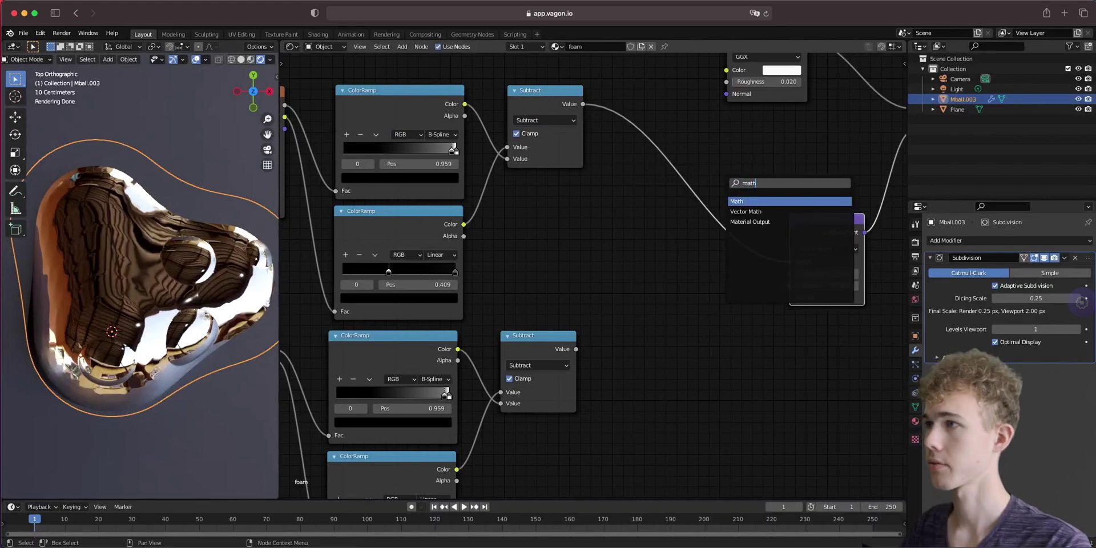
{"action": "left_click", "coordinate": [739, 201]}
{"action": "left_click", "coordinate": [688, 199]}
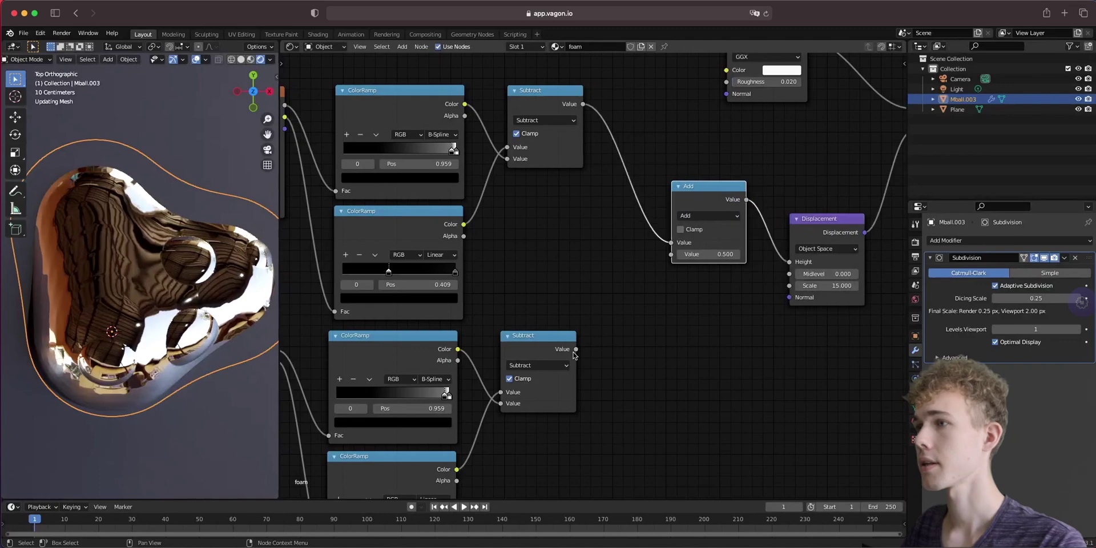
{"action": "left_click_drag", "start_coordinate": [576, 348], "coordinate": [672, 254]}
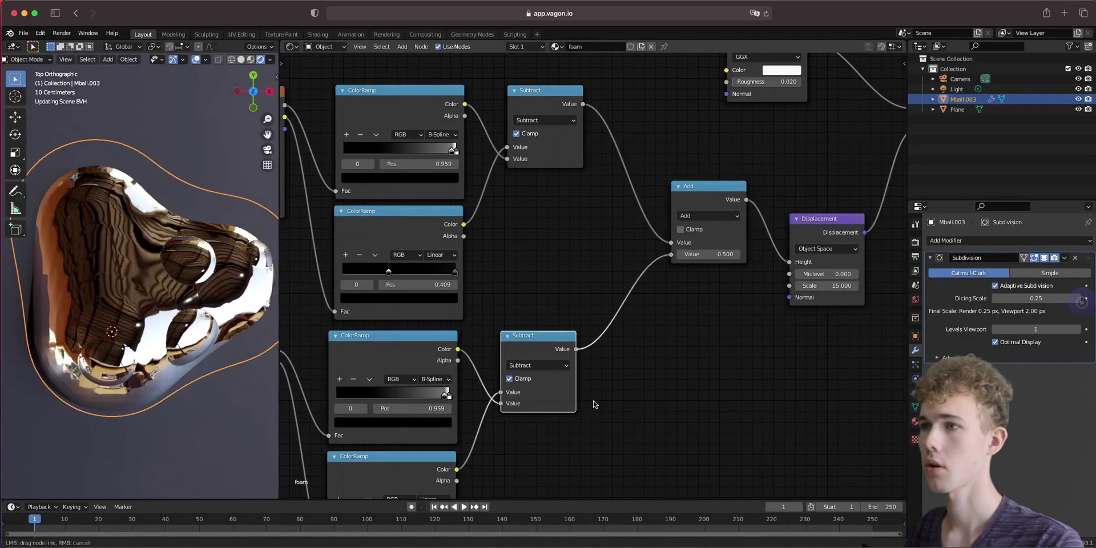
Set the duplicated Voronoi Texture's Scale to 8.
{"action": "middle_click_drag", "start_coordinate": [585, 433], "coordinate": [736, 343]}
{"action": "scroll", "coordinate": [717, 192], "scroll_direction": "down", "scroll_amount": 5}
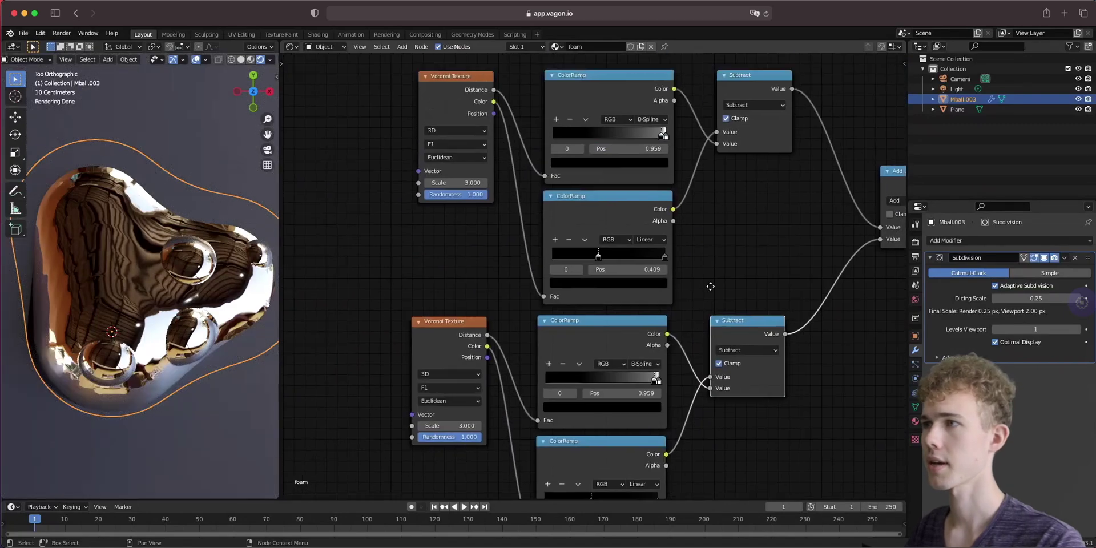
{"action": "scroll", "coordinate": [742, 240], "scroll_direction": "down", "scroll_amount": 3}
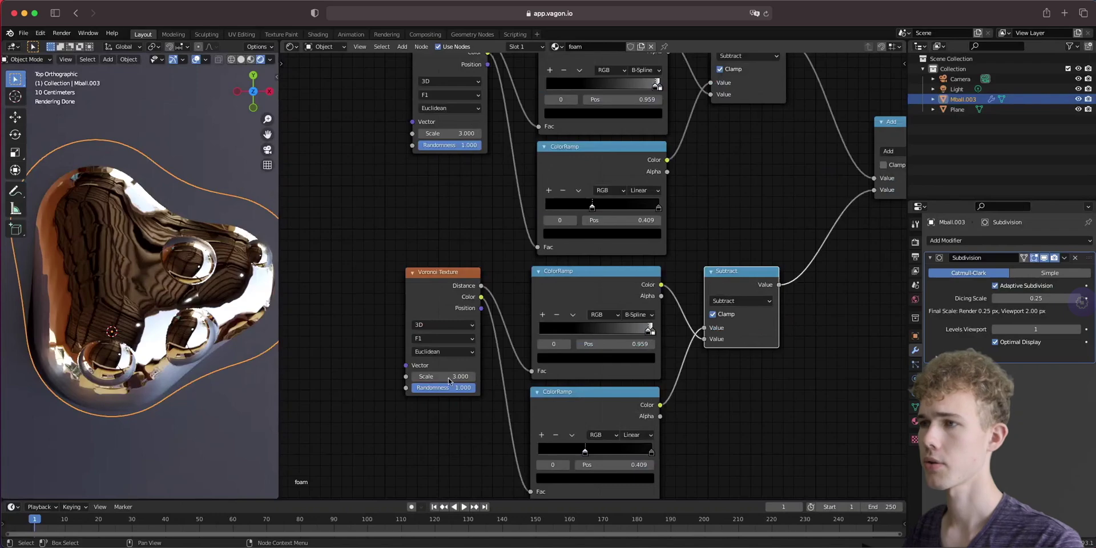
{"action": "scroll", "coordinate": [454, 363], "scroll_direction": "down", "scroll_amount": 1}
{"action": "left_click", "coordinate": [454, 352]}
{"action": "type", "text": "8"}
{"action": "key", "text": "Return"}
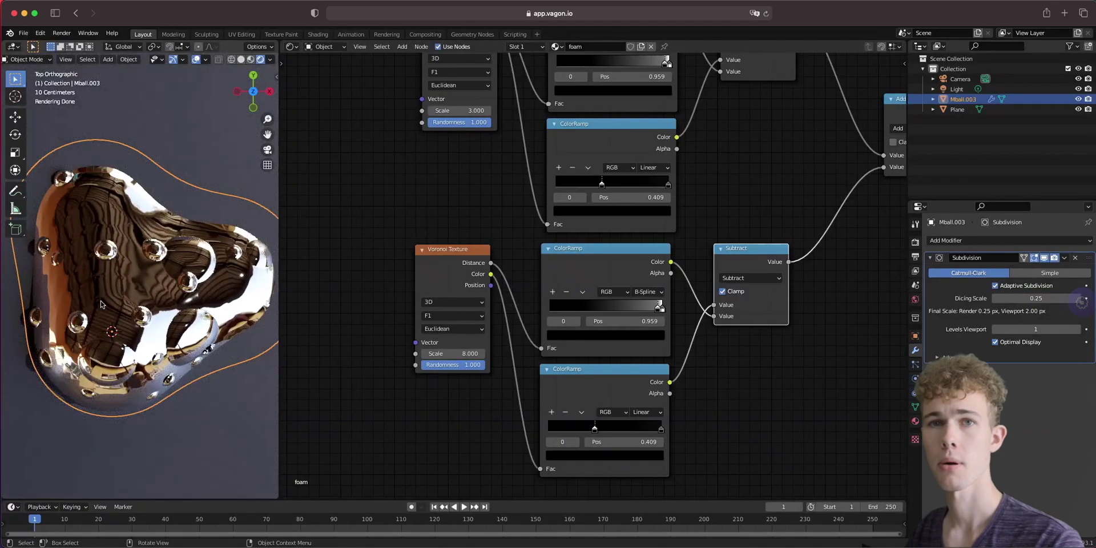
Examine the smaller bubbles on the foam surface up close and from low angles in the rendered view.
{"action": "scroll", "coordinate": [112, 320], "scroll_direction": "down", "scroll_amount": 3}
{"action": "scroll", "coordinate": [148, 353], "scroll_direction": "up", "scroll_amount": 8}
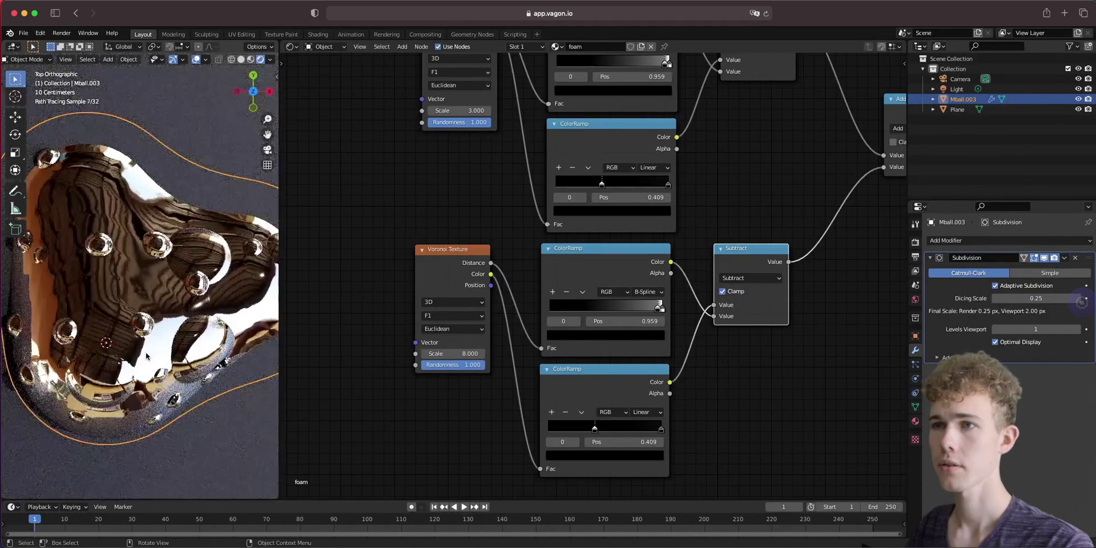
{"action": "middle_click_drag", "start_coordinate": [183, 369], "coordinate": [182, 255]}
{"action": "middle_click_drag", "start_coordinate": [217, 137], "coordinate": [191, 221], "text": "shift"}
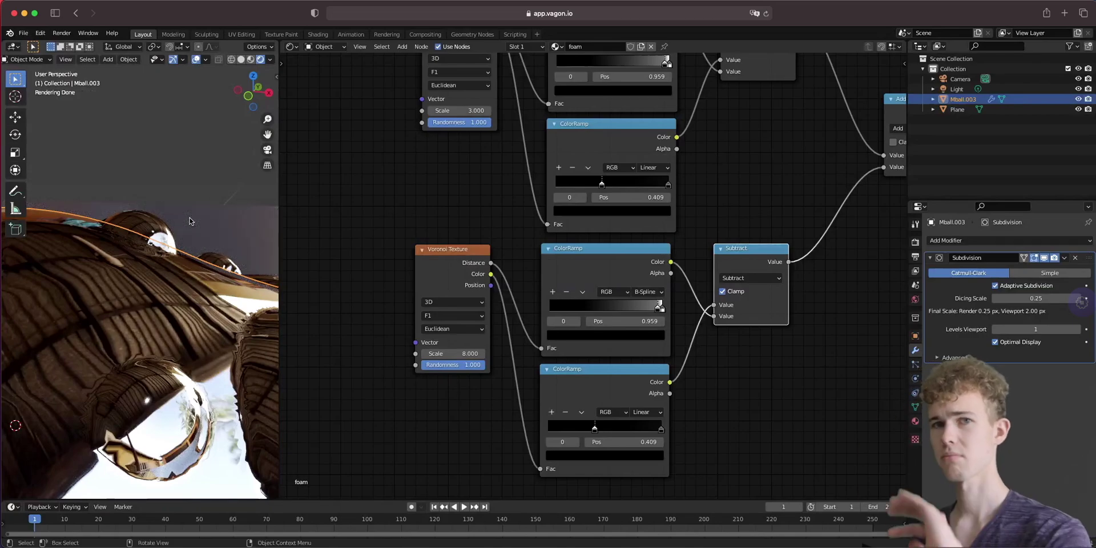
{"action": "scroll", "coordinate": [171, 318], "scroll_direction": "up", "scroll_amount": 4}
{"action": "scroll", "coordinate": [182, 302], "scroll_direction": "down", "scroll_amount": 8}
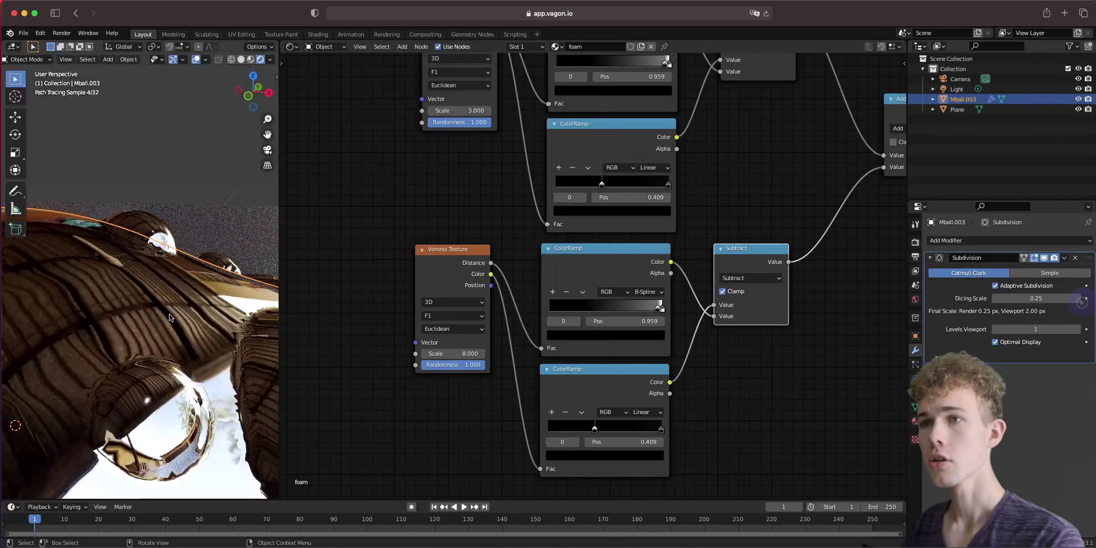
{"action": "middle_click_drag", "start_coordinate": [182, 299], "coordinate": [197, 338]}
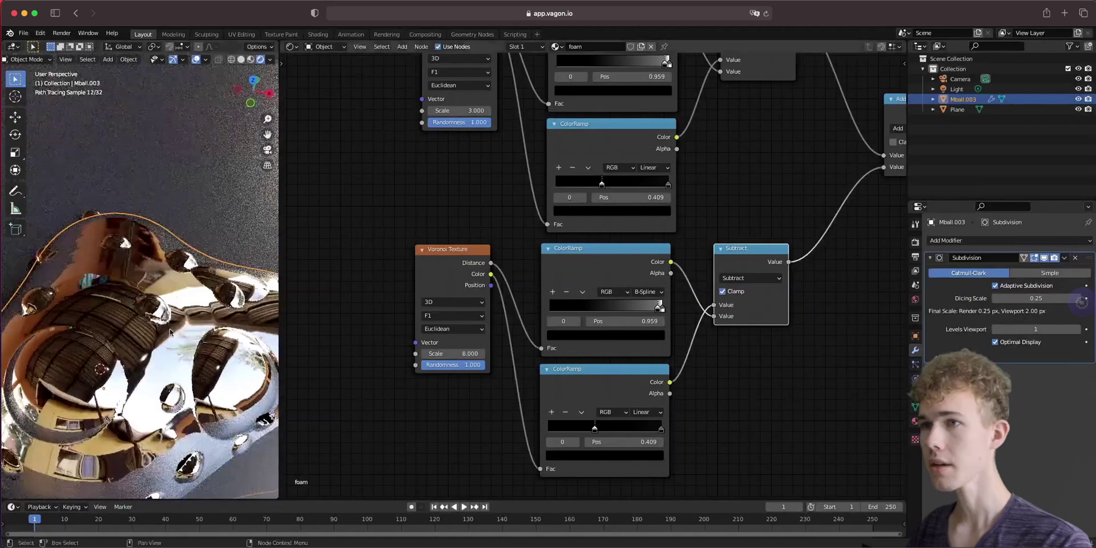
{"action": "middle_click_drag", "start_coordinate": [244, 291], "coordinate": [249, 311]}
Insert a copy of the lower Subtract node on its link to the Add node and change it to Multiply.
{"action": "middle_click_drag", "start_coordinate": [770, 362], "coordinate": [640, 414]}
{"action": "left_click_drag", "start_coordinate": [607, 314], "coordinate": [727, 293]}
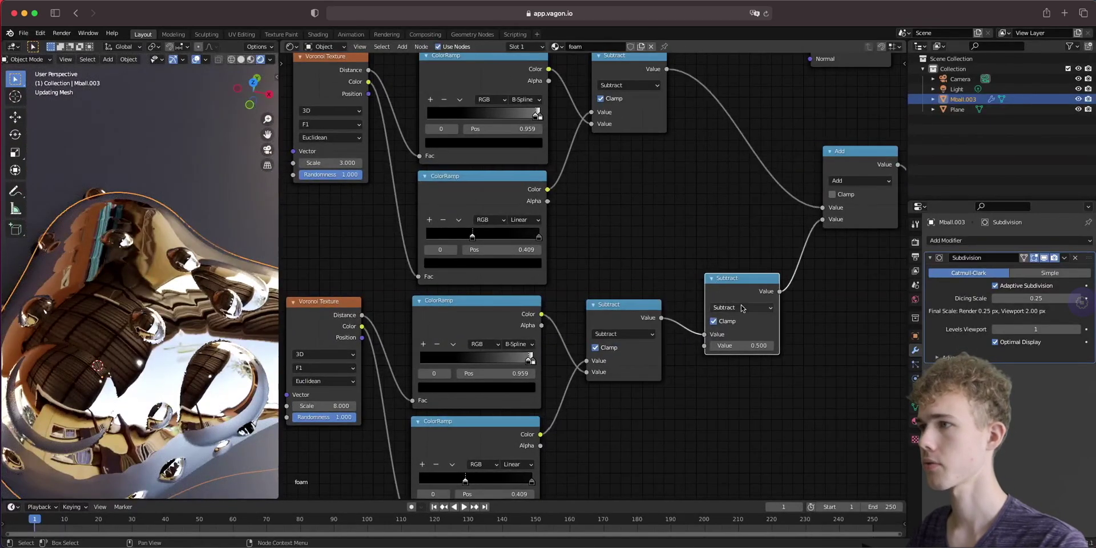
{"action": "left_click", "coordinate": [740, 307]}
{"action": "left_click", "coordinate": [420, 362]}
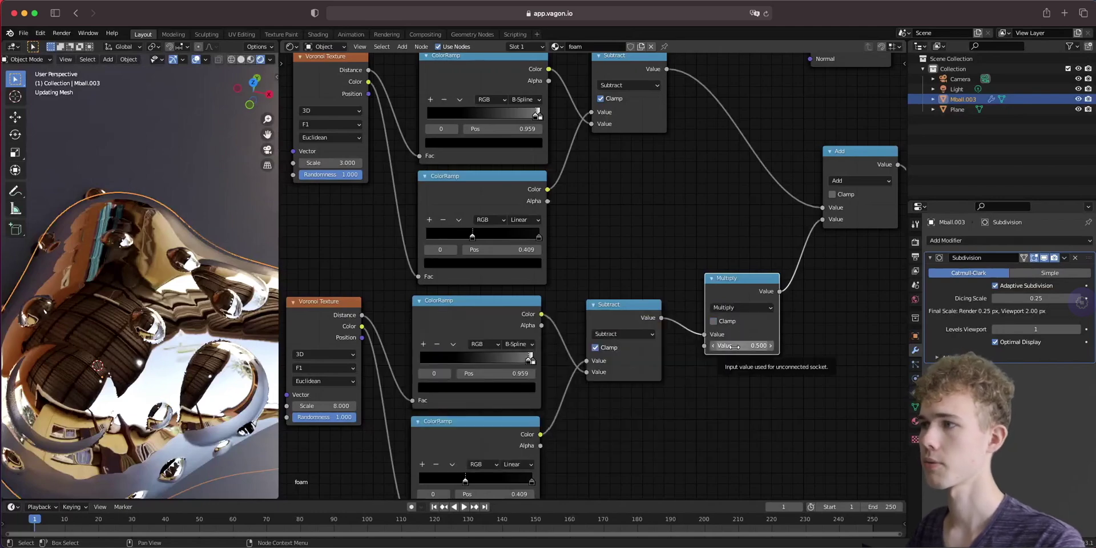
Set the Multiply node's second value to 0.375, the ratio of the two Voronoi scales (3/8).
{"action": "middle_click_drag", "start_coordinate": [191, 371], "coordinate": [167, 261]}
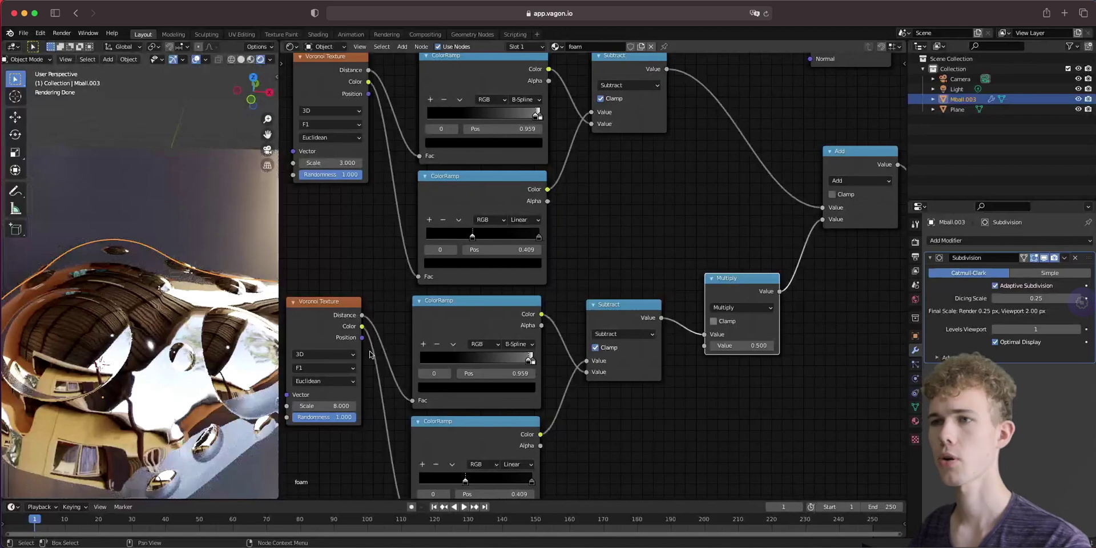
{"action": "middle_click_drag", "start_coordinate": [628, 236], "coordinate": [630, 270]}
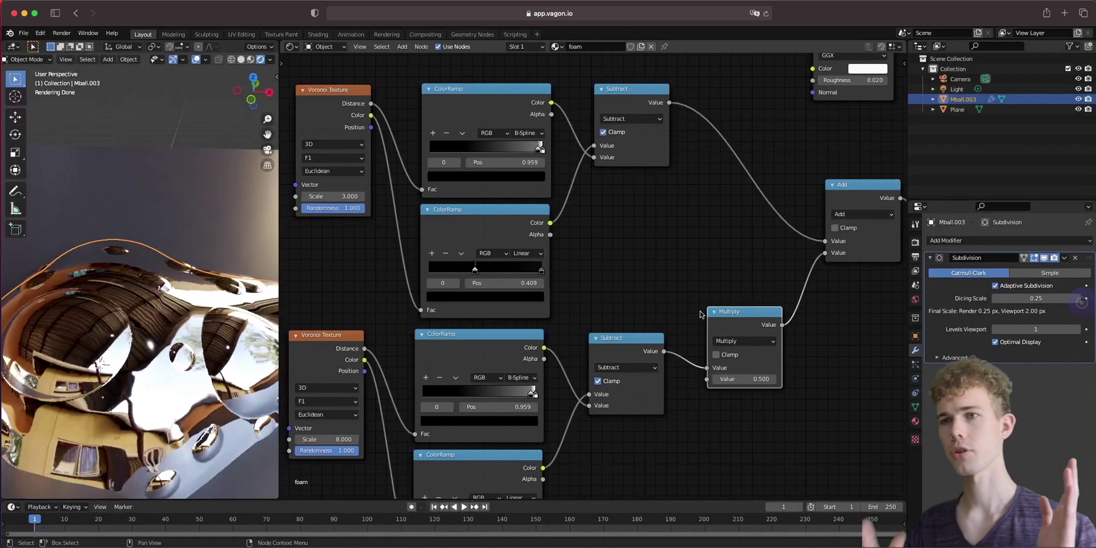
{"action": "scroll", "coordinate": [496, 294], "scroll_direction": "left", "scroll_amount": 5}
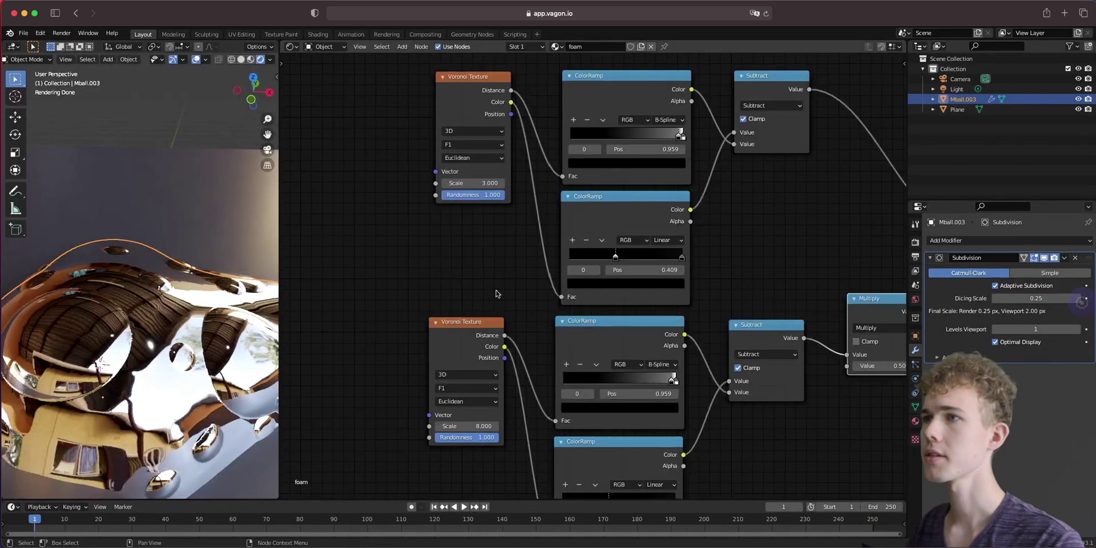
{"action": "scroll", "coordinate": [489, 268], "scroll_direction": "up", "scroll_amount": 1}
{"action": "left_click_drag", "start_coordinate": [461, 88], "coordinate": [460, 89]}
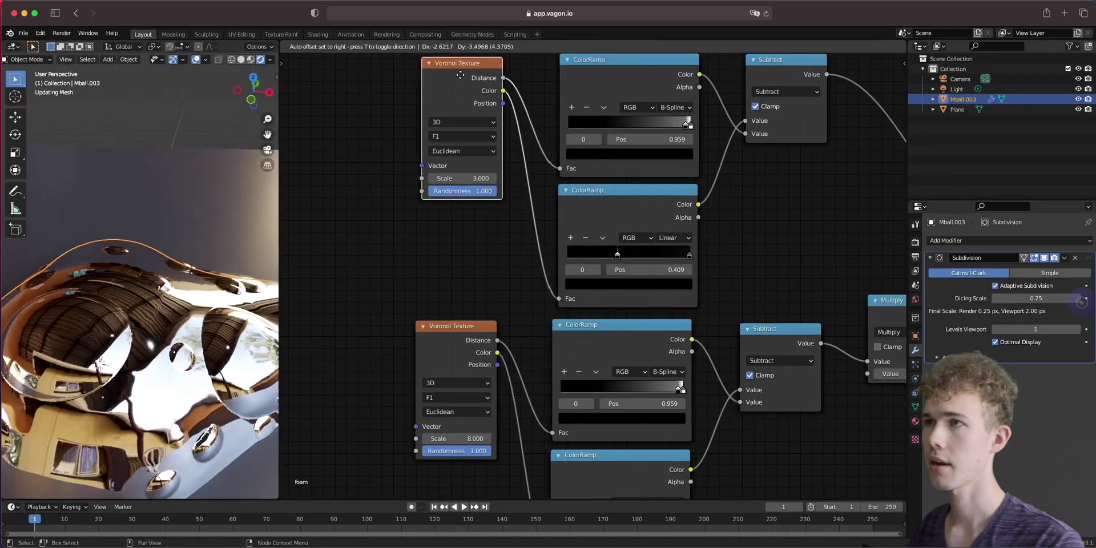
{"action": "scroll", "coordinate": [478, 296], "scroll_direction": "down", "scroll_amount": 3}
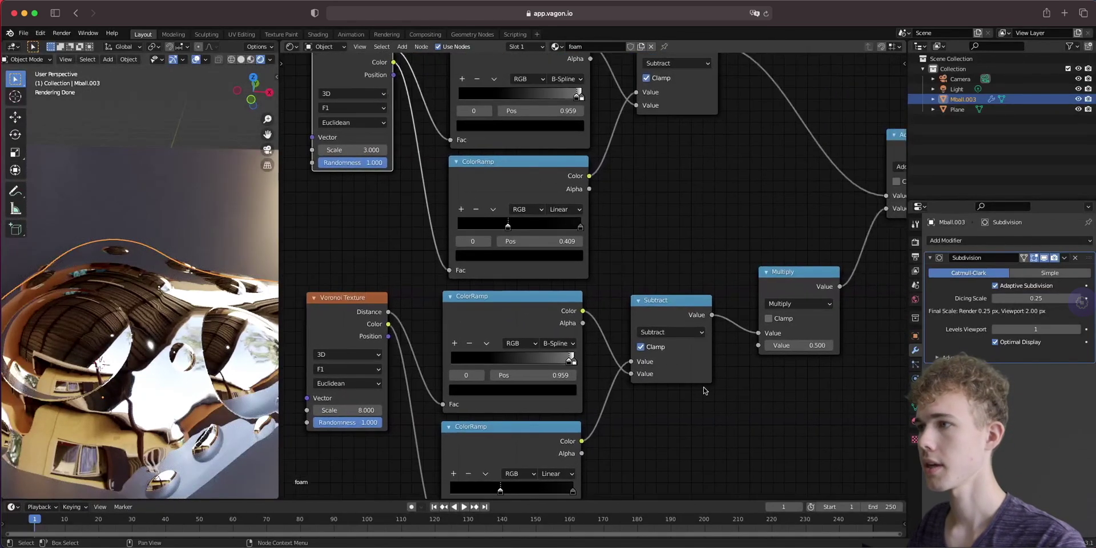
{"action": "left_click", "coordinate": [788, 344]}
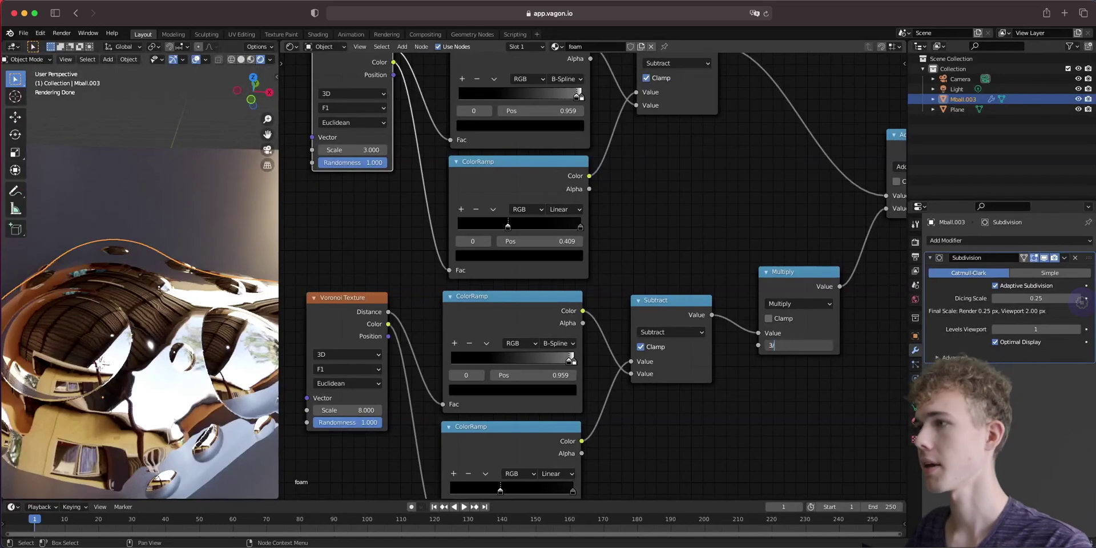
{"action": "key", "text": "Return"}
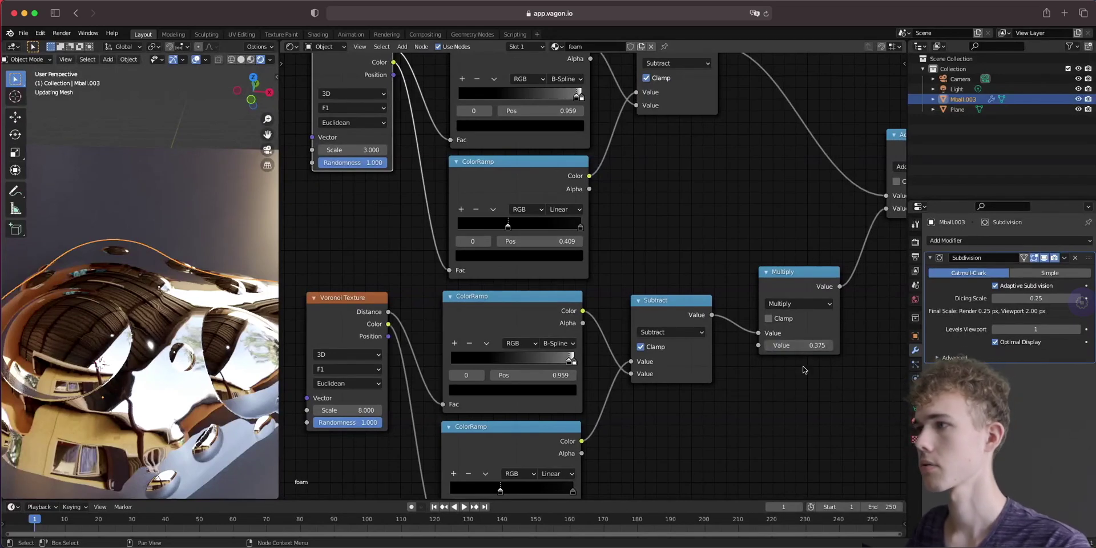
Set the Displacement node's Scale to 25 and check the bubble height on the foam surface.
{"action": "scroll", "coordinate": [816, 372], "scroll_direction": "up", "scroll_amount": 2}
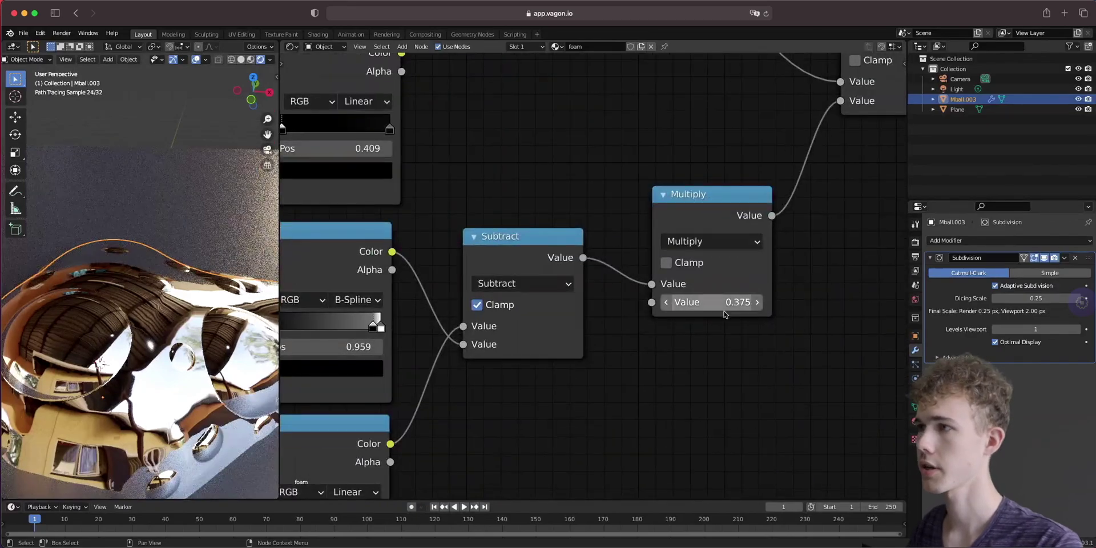
{"action": "mouse_move", "coordinate": [112, 331]}
{"action": "middle_mouse_down"}
{"action": "mouse_move", "coordinate": [103, 349]}
{"action": "mouse_move", "coordinate": [83, 337]}
{"action": "mouse_move", "coordinate": [66, 298]}
{"action": "mouse_move", "coordinate": [120, 268]}
{"action": "mouse_move", "coordinate": [129, 275]}
{"action": "middle_mouse_up"}
{"action": "middle_click_drag", "start_coordinate": [870, 316], "coordinate": [640, 370]}
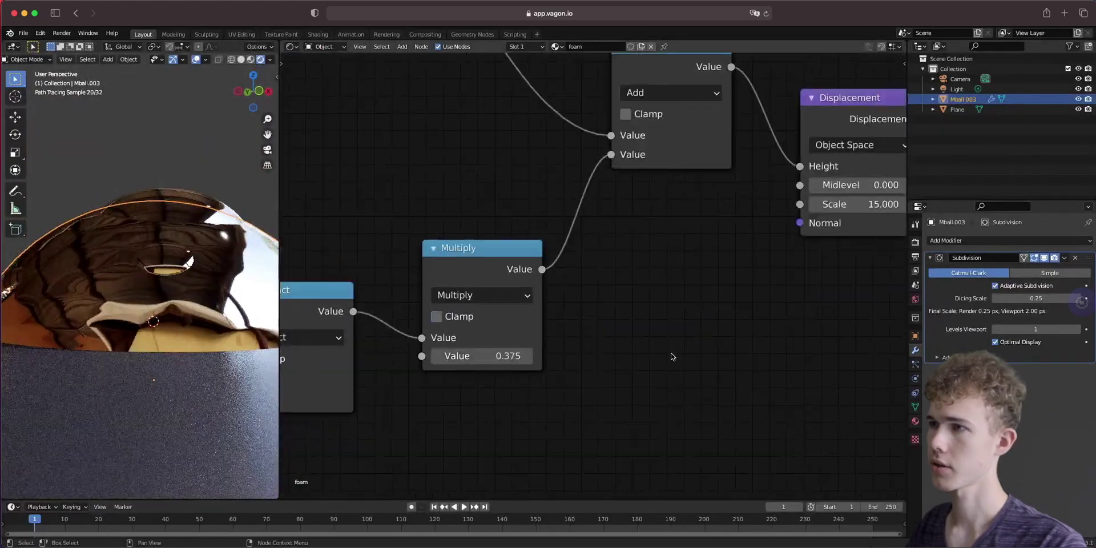
{"action": "middle_click_drag", "start_coordinate": [725, 342], "coordinate": [543, 352]}
{"action": "left_click", "coordinate": [681, 216]}
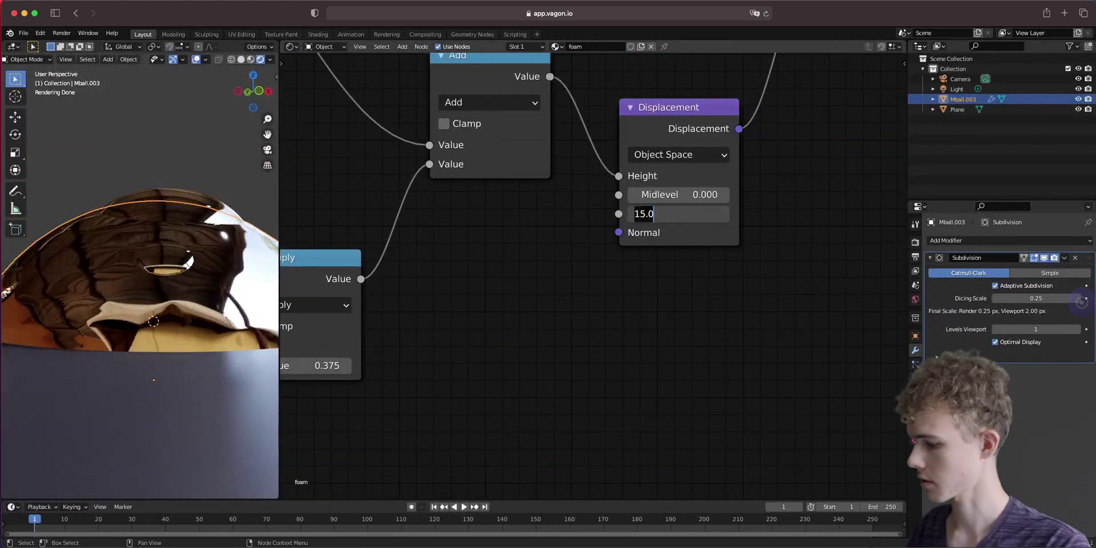
{"action": "key", "text": "Return"}
{"action": "mouse_move", "coordinate": [168, 226]}
{"action": "middle_mouse_down"}
{"action": "mouse_move", "coordinate": [144, 270]}
{"action": "mouse_move", "coordinate": [214, 287]}
{"action": "mouse_move", "coordinate": [211, 336]}
{"action": "mouse_move", "coordinate": [151, 301]}
{"action": "middle_mouse_up"}
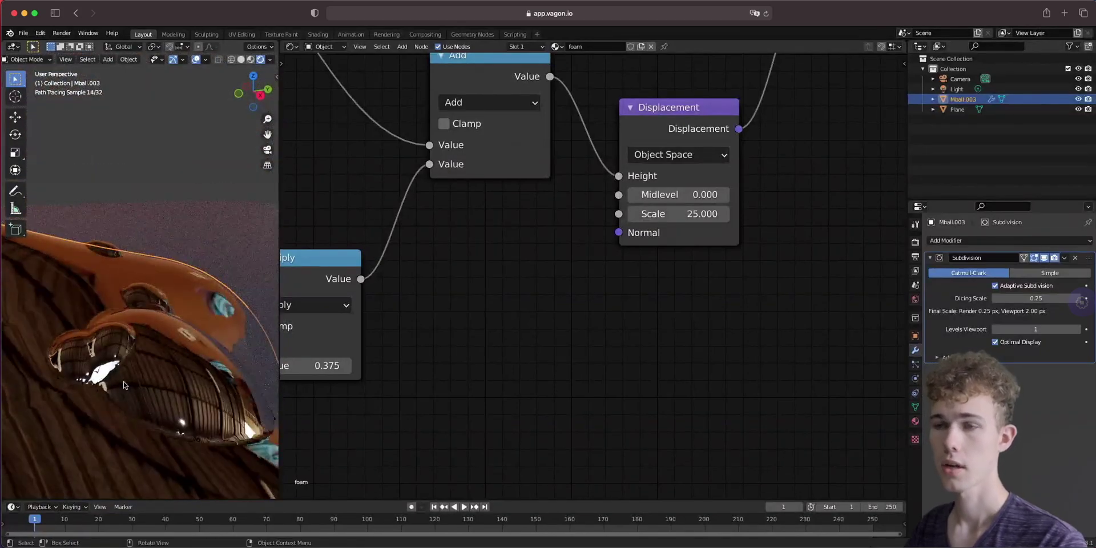
{"action": "middle_click_drag", "start_coordinate": [121, 389], "coordinate": [190, 282]}
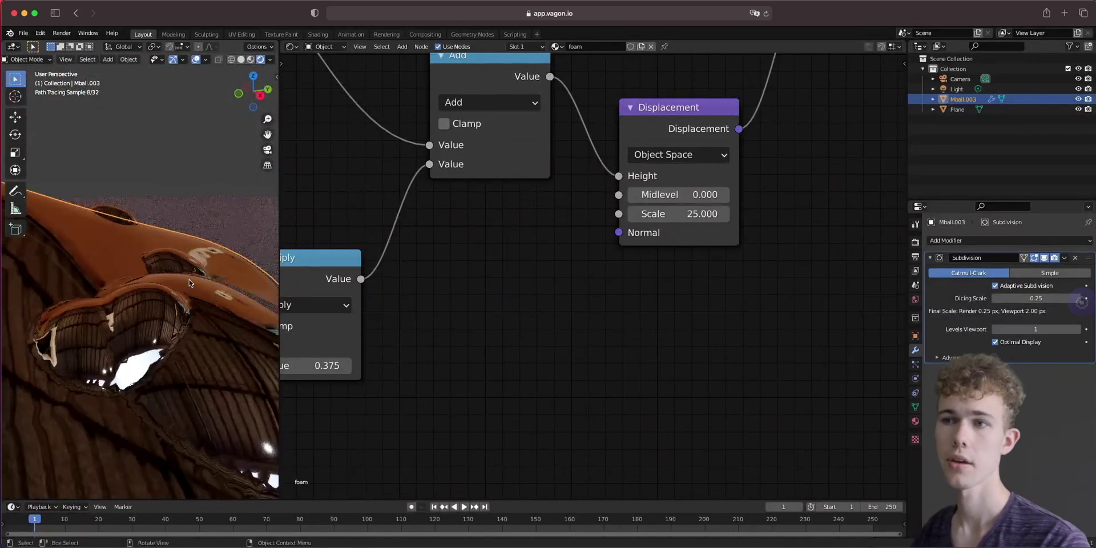
{"action": "middle_click_drag", "start_coordinate": [495, 242], "coordinate": [651, 340]}
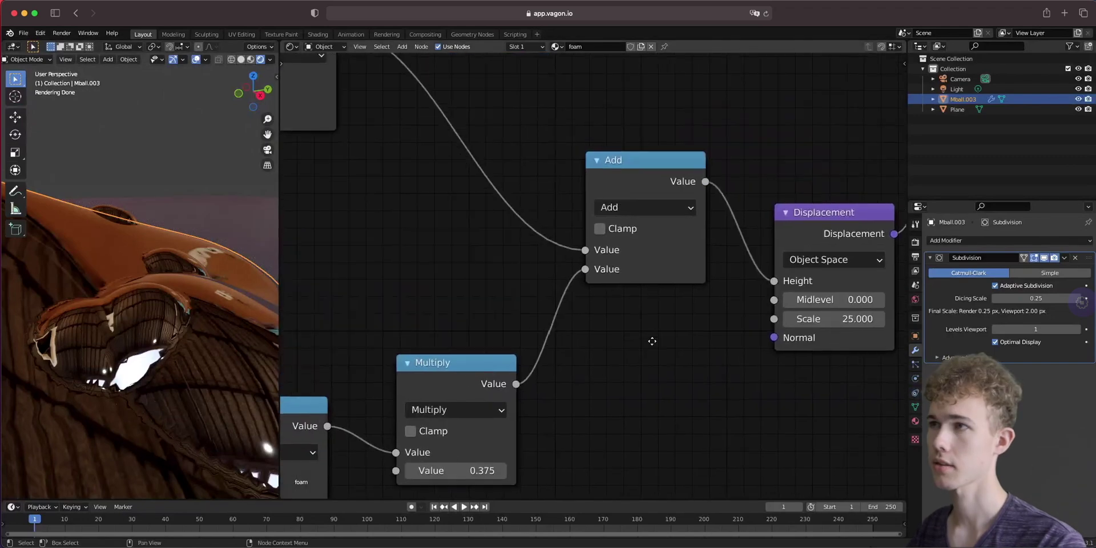
Change the Add node that combines the two bubble layers to Maximum.
{"action": "left_click", "coordinate": [661, 212]}
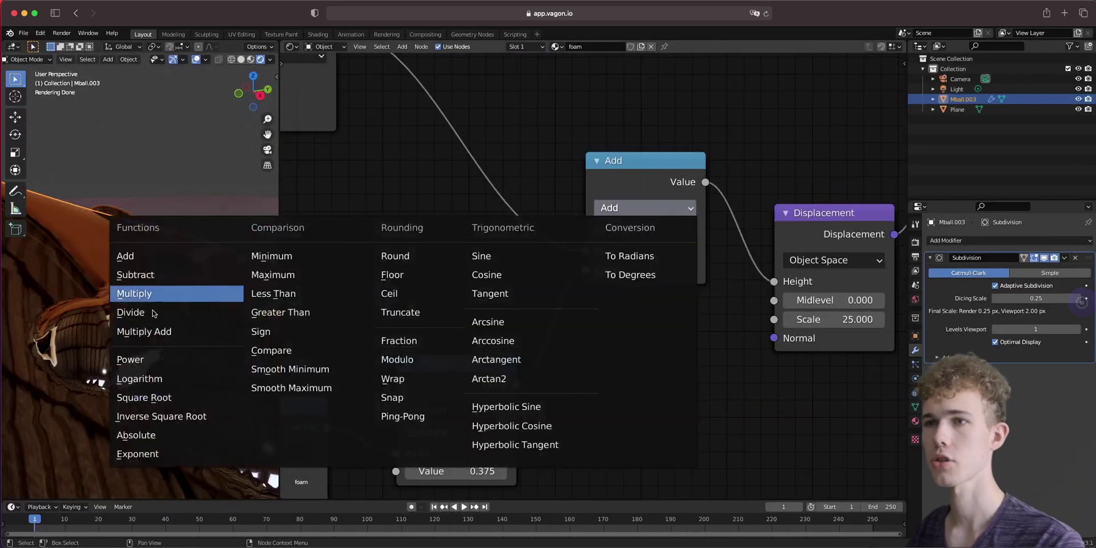
{"action": "left_click", "coordinate": [279, 272]}
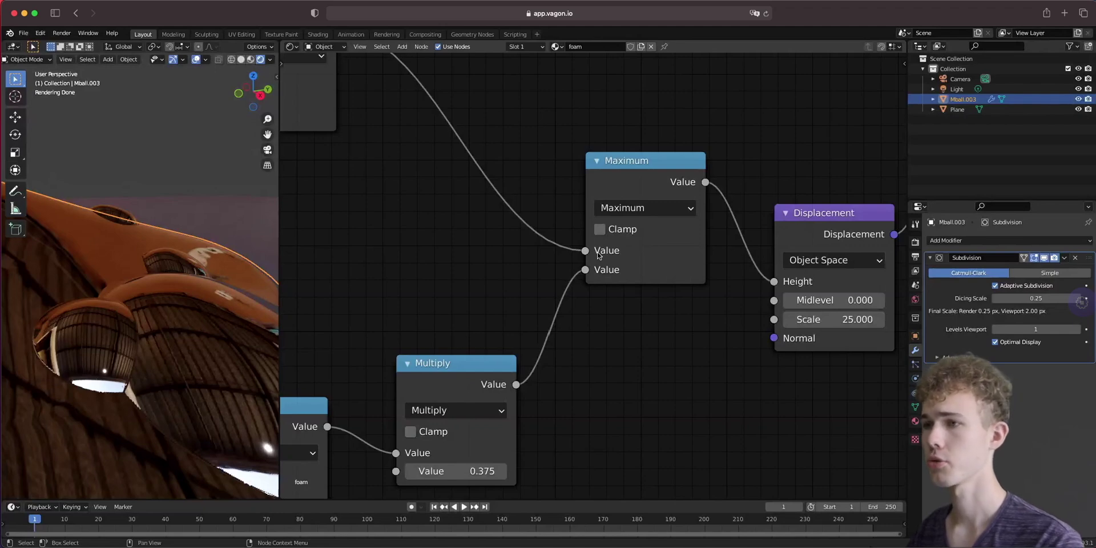
{"action": "scroll", "coordinate": [515, 223], "scroll_direction": "left", "scroll_amount": 5}
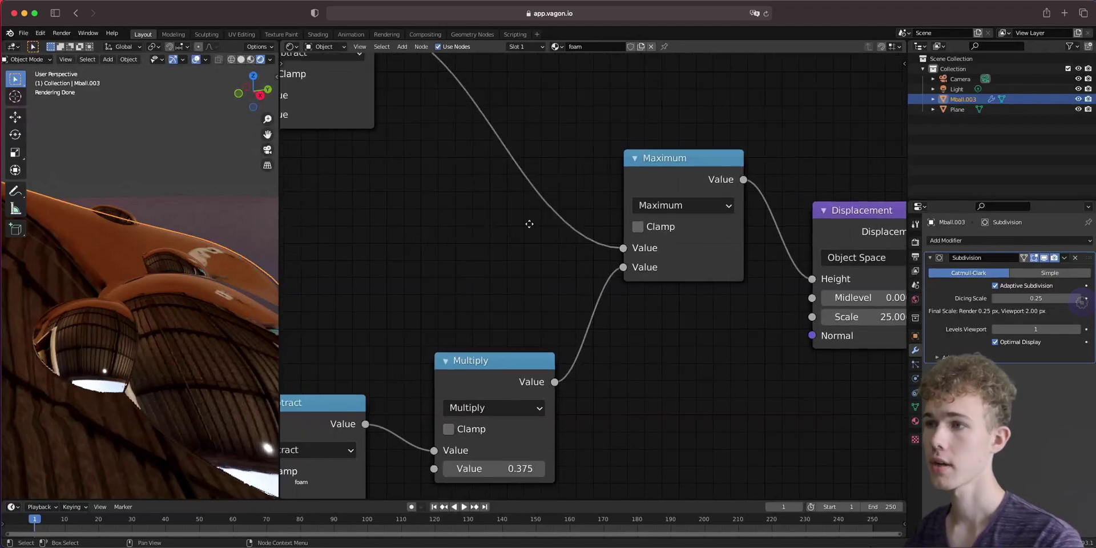
{"action": "scroll", "coordinate": [650, 449], "scroll_direction": "down", "scroll_amount": 3}
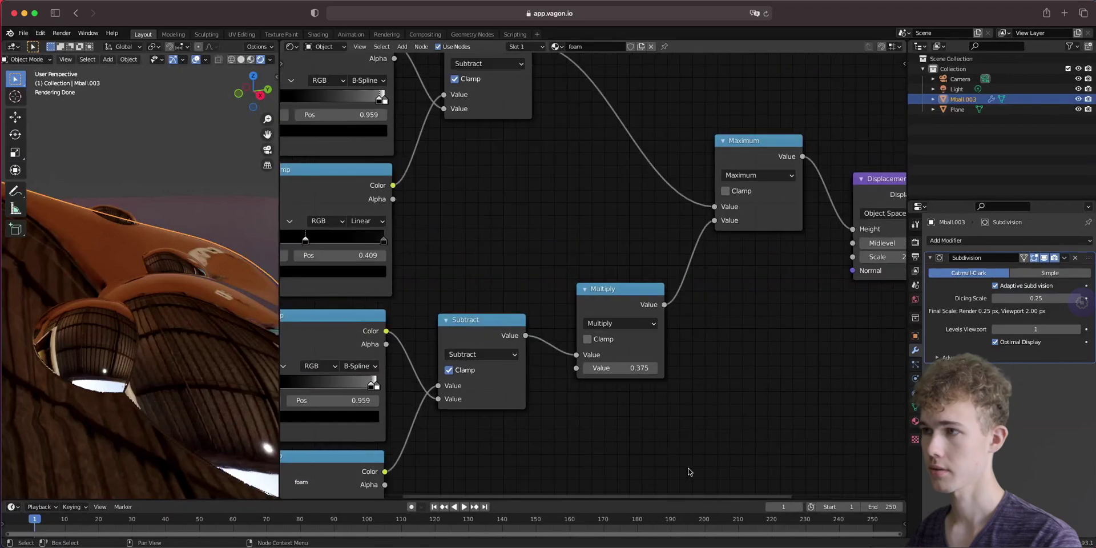
Review both Voronoi branches feeding the Maximum node and view the foam object straight from the top.
{"action": "scroll", "coordinate": [687, 468], "scroll_direction": "up", "scroll_amount": 4}
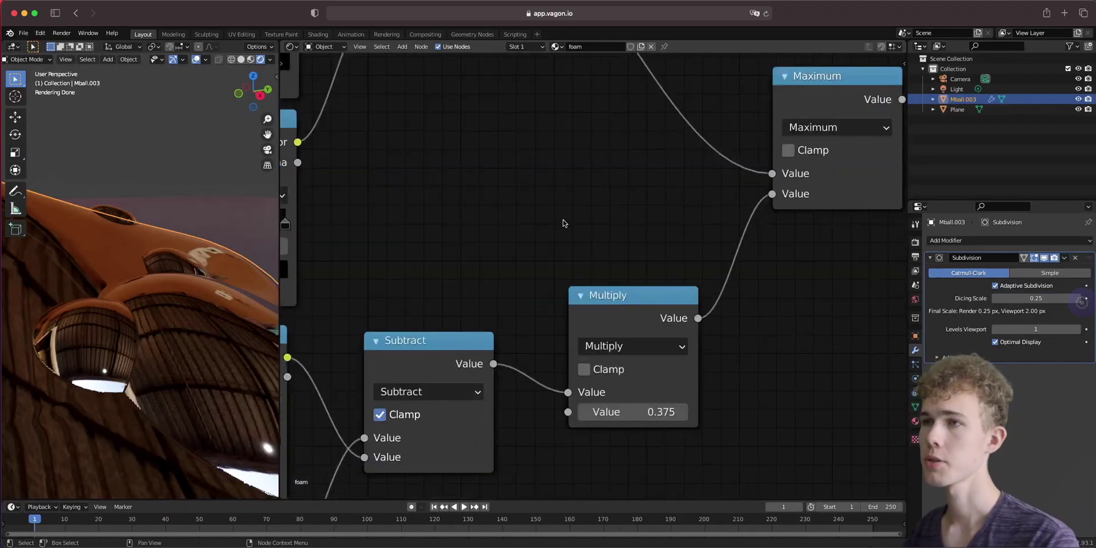
{"action": "middle_click_drag", "start_coordinate": [399, 200], "coordinate": [428, 262]}
{"action": "middle_click_drag", "start_coordinate": [531, 357], "coordinate": [722, 92]}
{"action": "scroll", "coordinate": [605, 404], "scroll_direction": "down", "scroll_amount": 3}
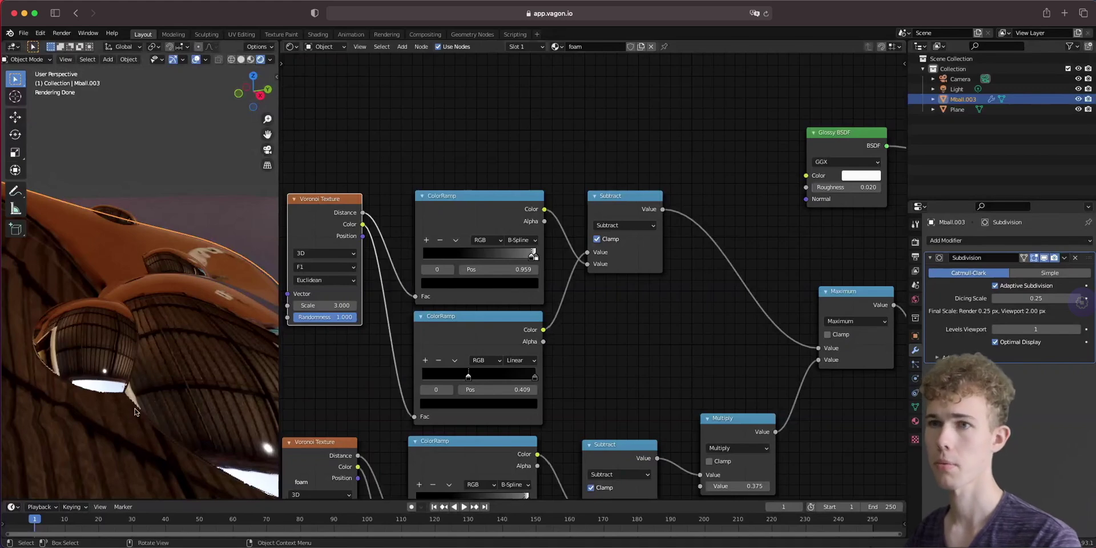
{"action": "middle_click_drag", "start_coordinate": [657, 337], "coordinate": [657, 256]}
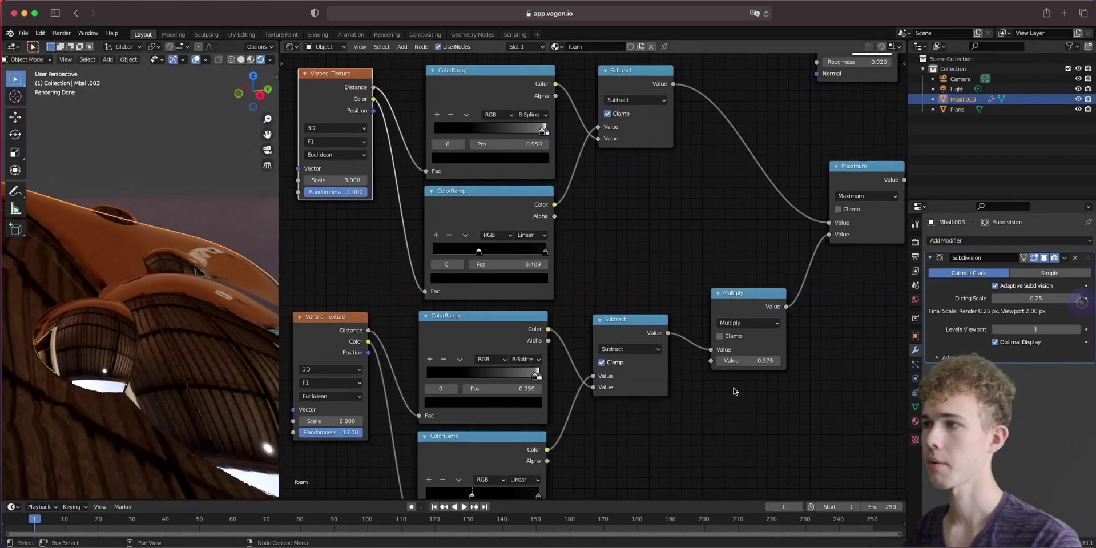
{"action": "middle_click_drag", "start_coordinate": [735, 391], "coordinate": [631, 380]}
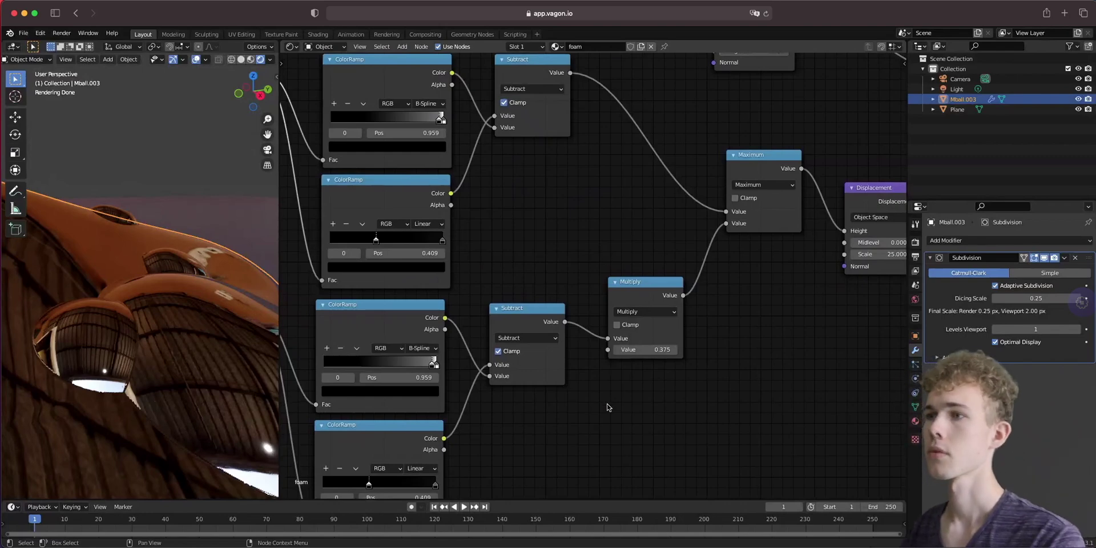
{"action": "scroll", "coordinate": [608, 406], "scroll_direction": "up", "scroll_amount": 2}
{"action": "scroll", "coordinate": [137, 352], "scroll_direction": "up", "scroll_amount": 3}
{"action": "scroll", "coordinate": [137, 352], "scroll_direction": "down", "scroll_amount": 5}
{"action": "mouse_move", "coordinate": [137, 352]}
{"action": "middle_mouse_down"}
{"action": "mouse_move", "coordinate": [222, 408]}
{"action": "mouse_move", "coordinate": [234, 399]}
{"action": "middle_mouse_up"}
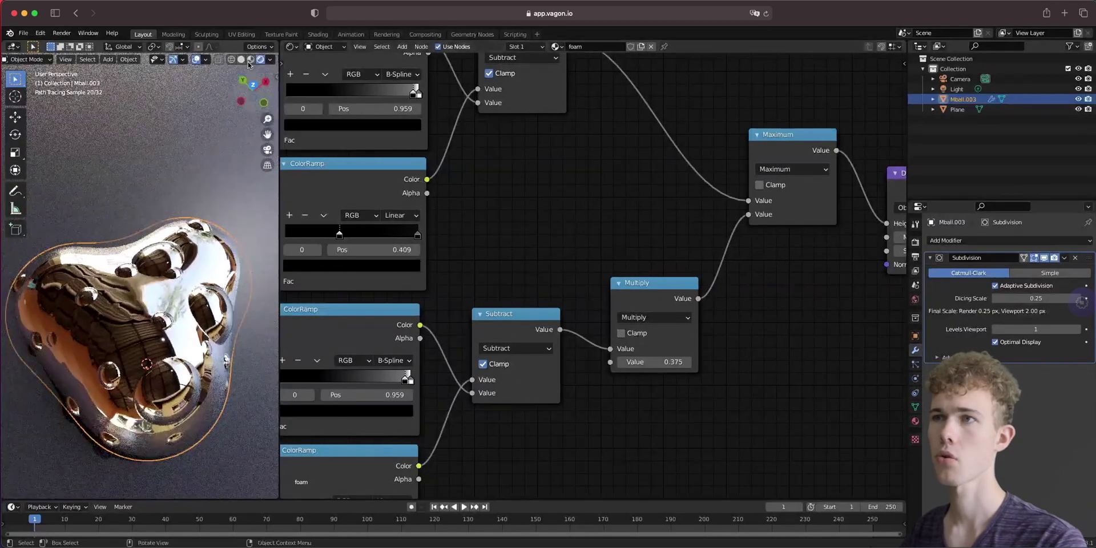
{"action": "left_click", "coordinate": [255, 85]}
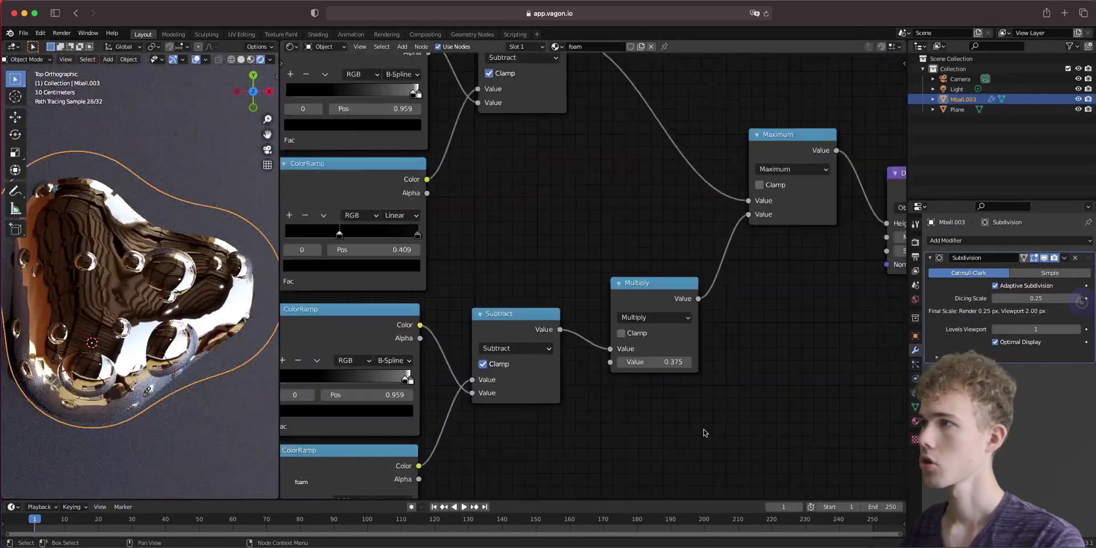
Duplicate the scale 8 Voronoi branch including its Multiply node below the original and set the copy's Voronoi Scale to 16.
{"action": "key", "text": "Home"}
{"action": "scroll", "coordinate": [574, 404], "scroll_direction": "up", "scroll_amount": 2}
{"action": "left_click_drag", "start_coordinate": [759, 422], "coordinate": [450, 287]}
{"action": "key", "text": "shift+d"}
{"action": "left_click", "coordinate": [591, 437]}
{"action": "middle_click_drag", "start_coordinate": [615, 454], "coordinate": [624, 347]}
{"action": "scroll", "coordinate": [623, 346], "scroll_direction": "up", "scroll_amount": 3}
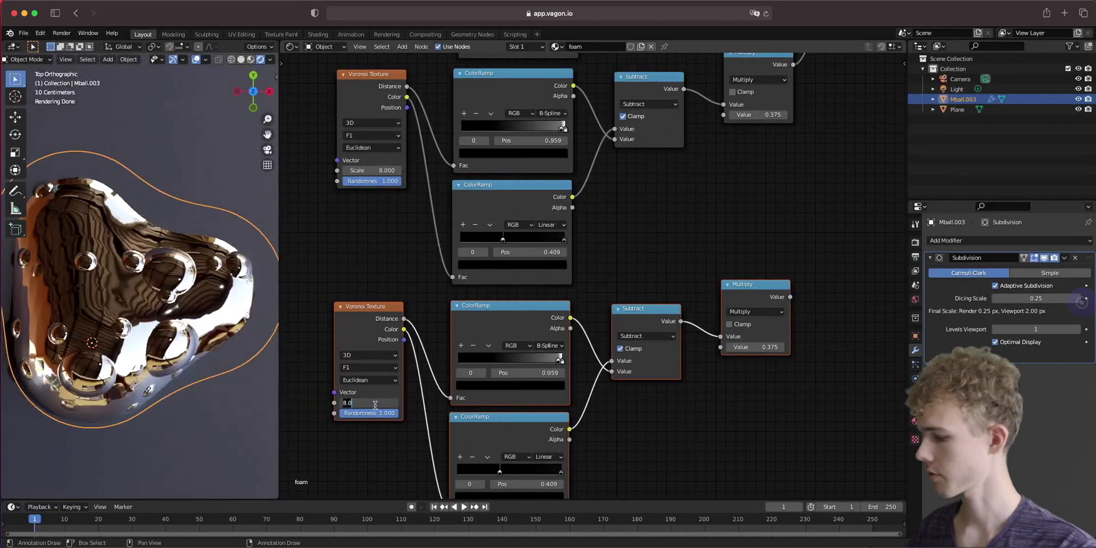
{"action": "key", "text": "Return"}
Insert a copy of the Maximum node after the 0.375 Multiply node and connect the scale 16 branch's Multiply output to its second value.
{"action": "middle_click_drag", "start_coordinate": [638, 242], "coordinate": [424, 359]}
{"action": "left_click_drag", "start_coordinate": [657, 65], "coordinate": [666, 71]}
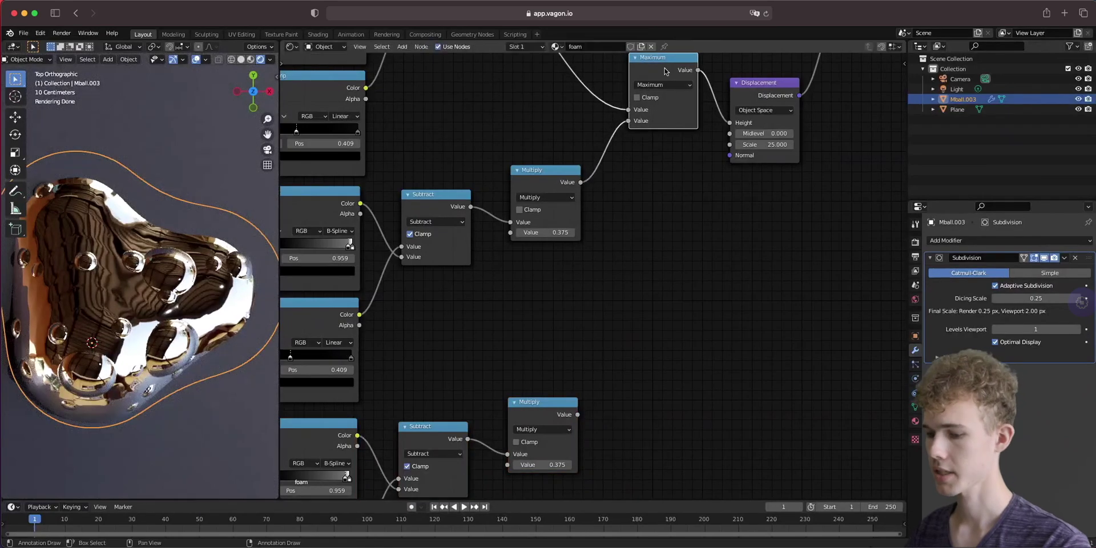
{"action": "key", "text": "shift+d"}
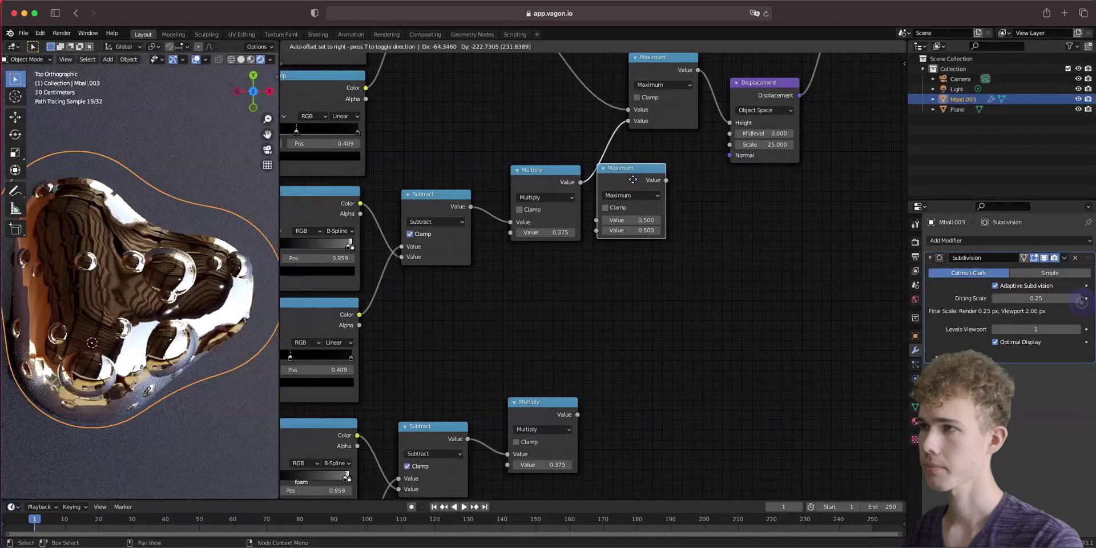
{"action": "left_click", "coordinate": [655, 170]}
{"action": "left_click_drag", "start_coordinate": [577, 414], "coordinate": [621, 233]}
{"action": "left_click_drag", "start_coordinate": [648, 170], "coordinate": [673, 184]}
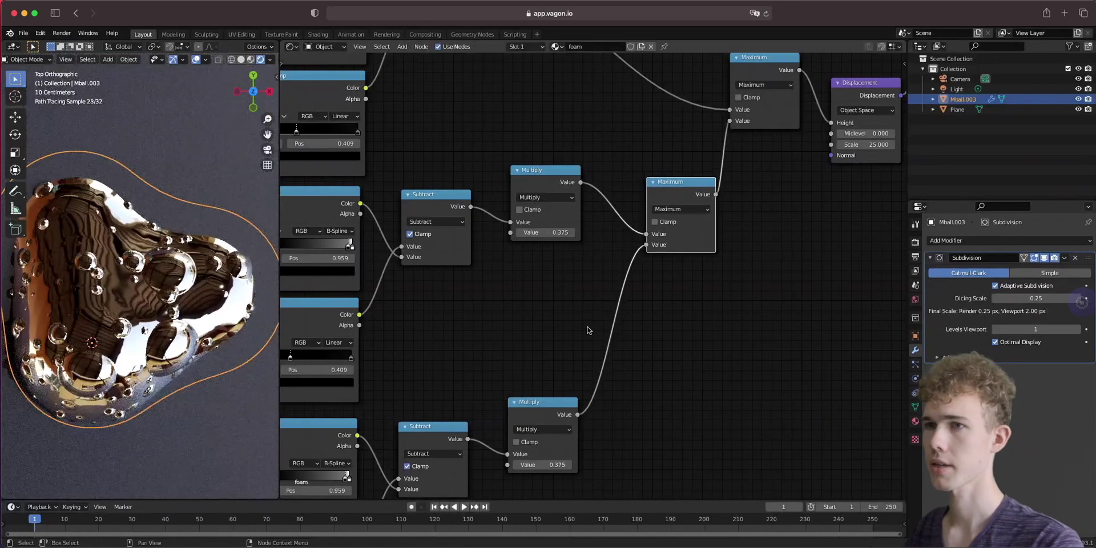
Set the scale 16 branch's Multiply value to 3/16.
{"action": "middle_click_drag", "start_coordinate": [491, 402], "coordinate": [562, 310]}
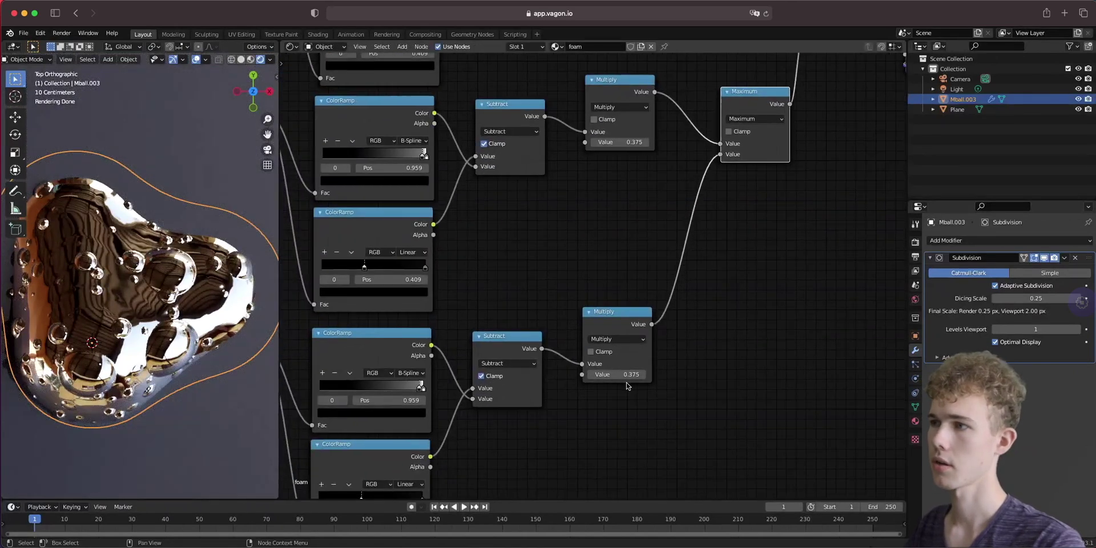
{"action": "scroll", "coordinate": [615, 392], "scroll_direction": "up", "scroll_amount": 2}
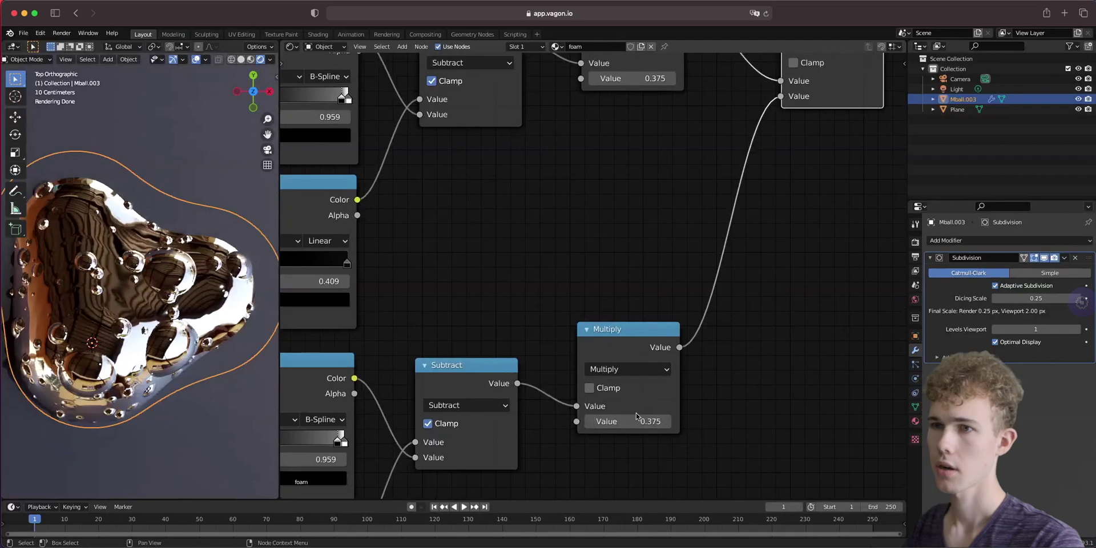
{"action": "scroll", "coordinate": [635, 416], "scroll_direction": "down", "scroll_amount": 3}
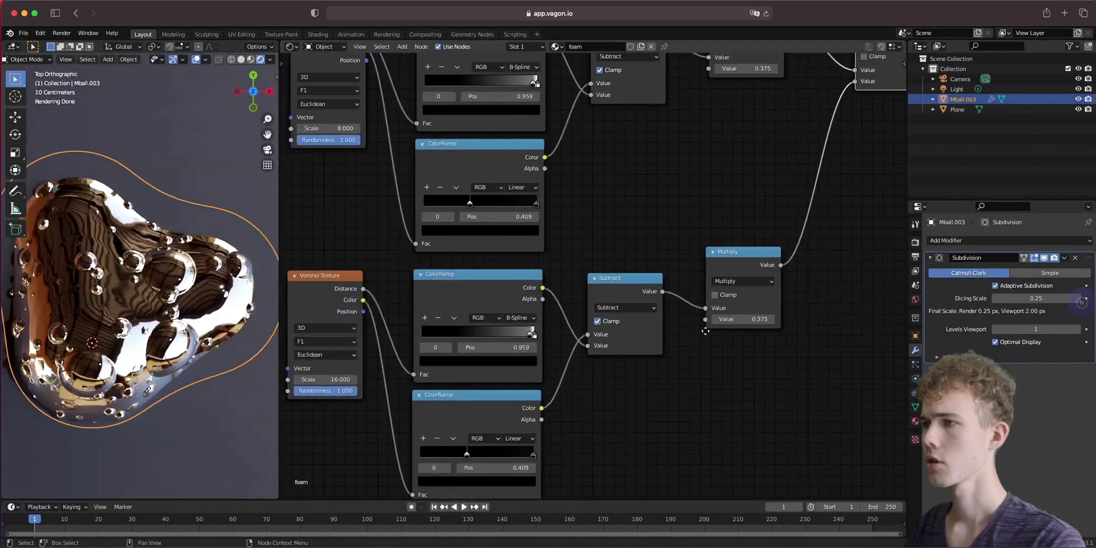
{"action": "middle_click_drag", "start_coordinate": [746, 323], "coordinate": [769, 303]}
{"action": "type", "text": "3/16"}
{"action": "key", "text": "Return"}
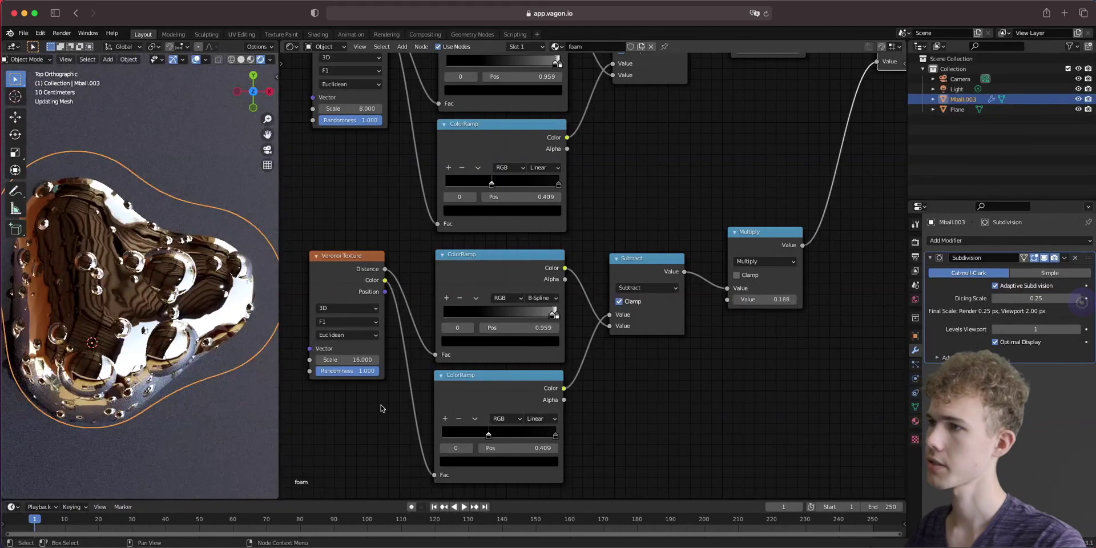
Duplicate the whole scale 16 Voronoi branch, including its ColorRamps, Subtract and Multiply nodes, and place the copy below it.
{"action": "scroll", "coordinate": [335, 440], "scroll_direction": "down", "scroll_amount": 2}
{"action": "scroll", "coordinate": [340, 438], "scroll_direction": "up", "scroll_amount": 5}
{"action": "middle_click_drag", "start_coordinate": [543, 404], "coordinate": [761, 238]}
{"action": "middle_click_drag", "start_coordinate": [402, 400], "coordinate": [583, 420]}
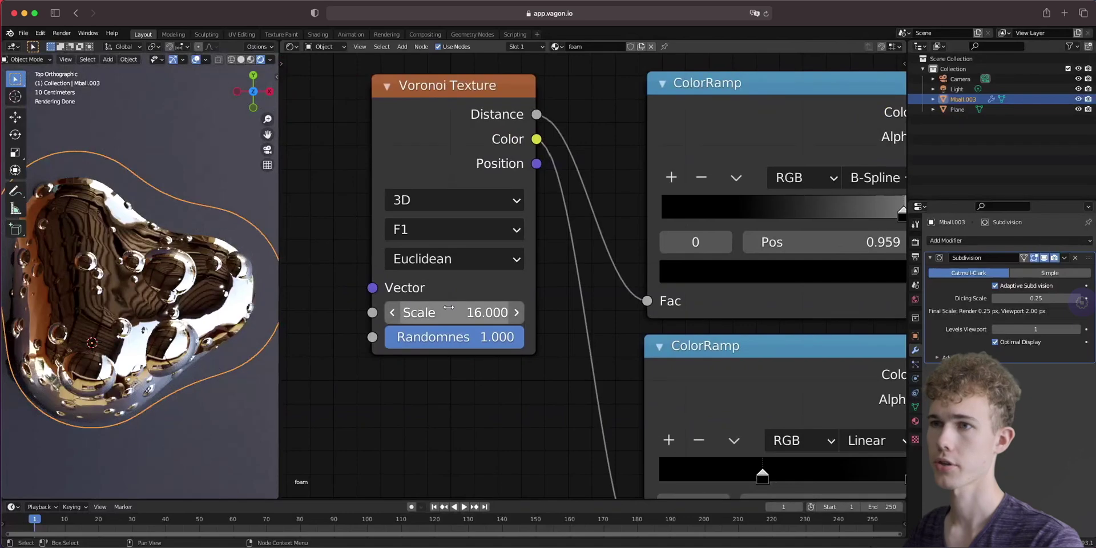
{"action": "scroll", "coordinate": [536, 433], "scroll_direction": "down", "scroll_amount": 5}
{"action": "middle_click_drag", "start_coordinate": [752, 333], "coordinate": [627, 304]}
{"action": "left_click_drag", "start_coordinate": [705, 430], "coordinate": [366, 253]}
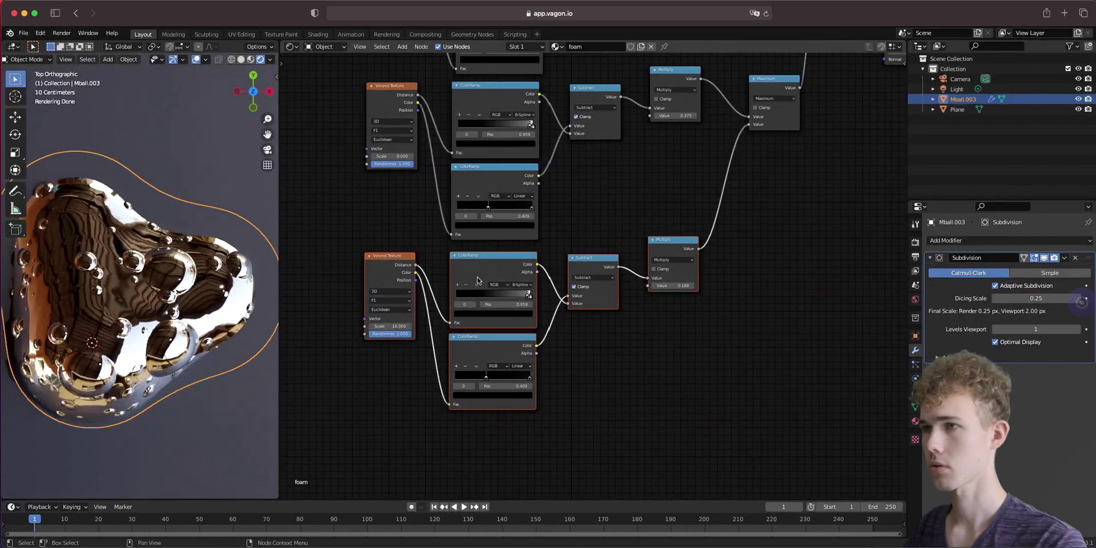
{"action": "key", "text": "shift+d"}
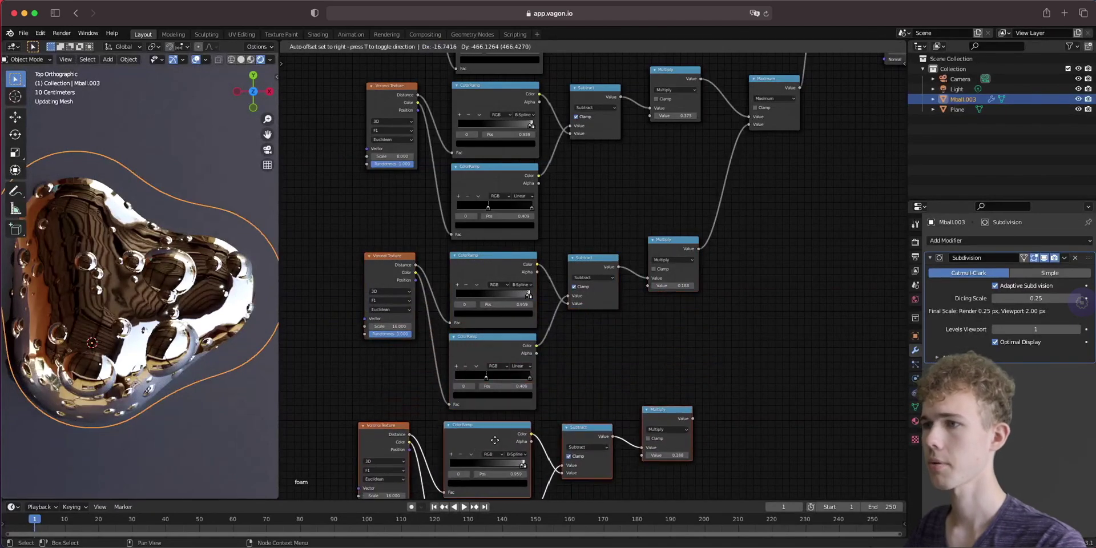
{"action": "left_click", "coordinate": [639, 349]}
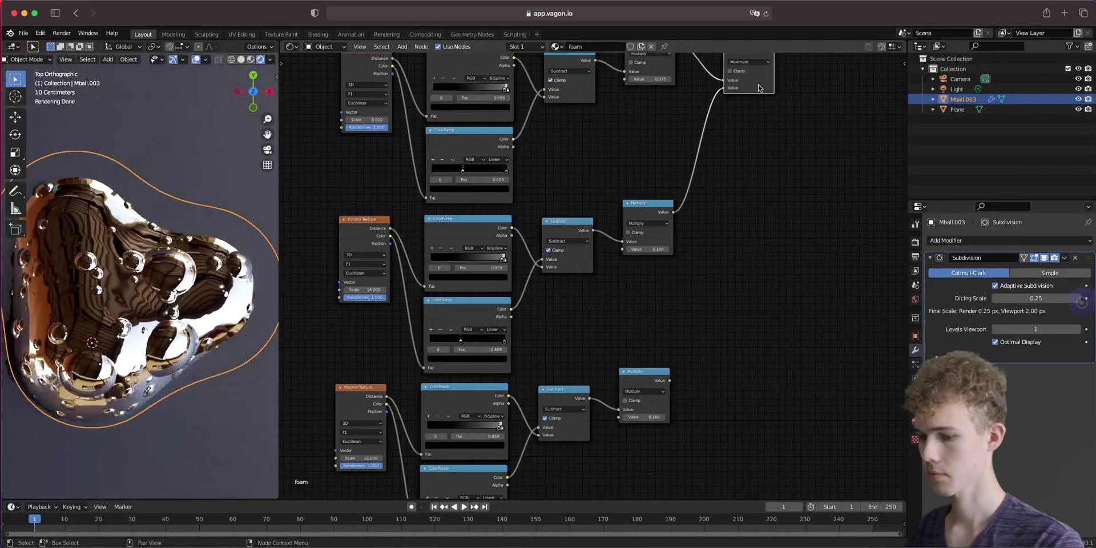
Insert another Maximum copy after the scale 16 branch's Multiply node and feed the newest branch's Multiply output into its second value.
{"action": "key", "text": "shift+d"}
{"action": "left_click", "coordinate": [719, 146]}
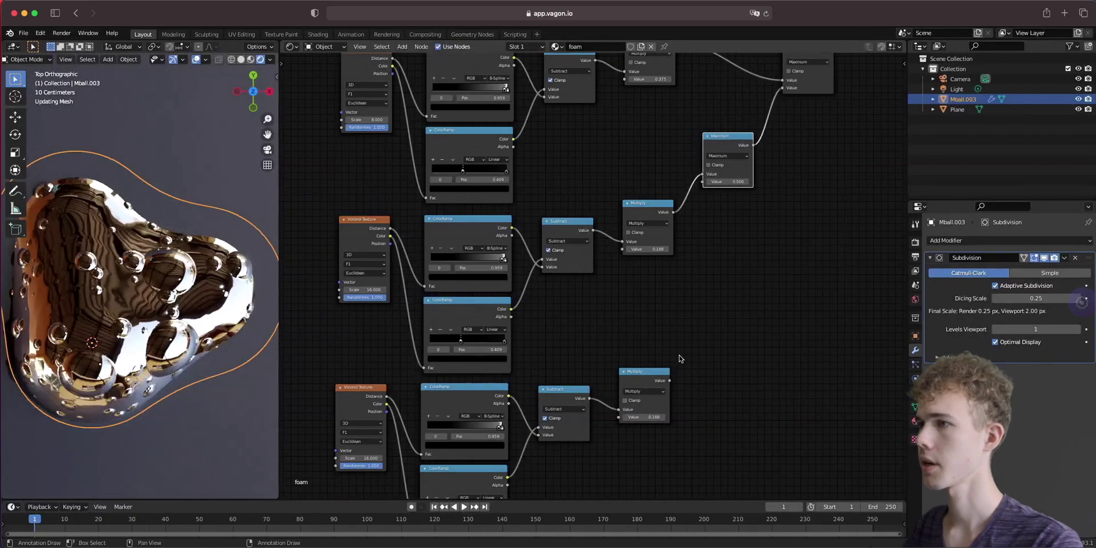
{"action": "left_click_drag", "start_coordinate": [668, 381], "coordinate": [703, 183]}
Set the newest branch's Voronoi Scale to 24 and Multiply value to 0.125, and the Subdivision modifier's Dicing Scale to 0.10.
{"action": "scroll", "coordinate": [656, 330], "scroll_direction": "up", "scroll_amount": 3}
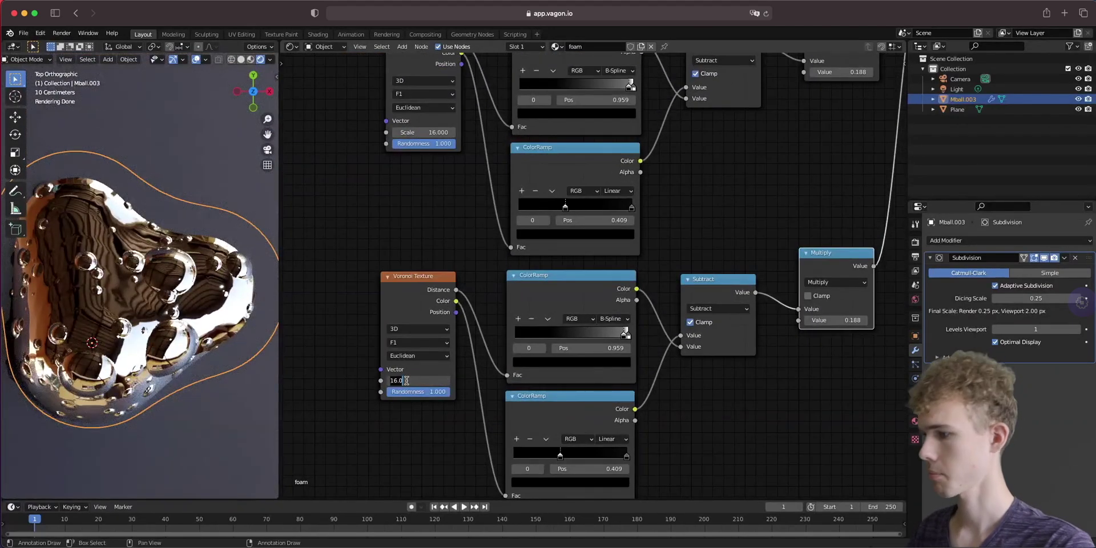
{"action": "key", "text": "Return"}
{"action": "scroll", "coordinate": [699, 343], "scroll_direction": "right", "scroll_amount": 5}
{"action": "scroll", "coordinate": [699, 343], "scroll_direction": "down", "scroll_amount": 3}
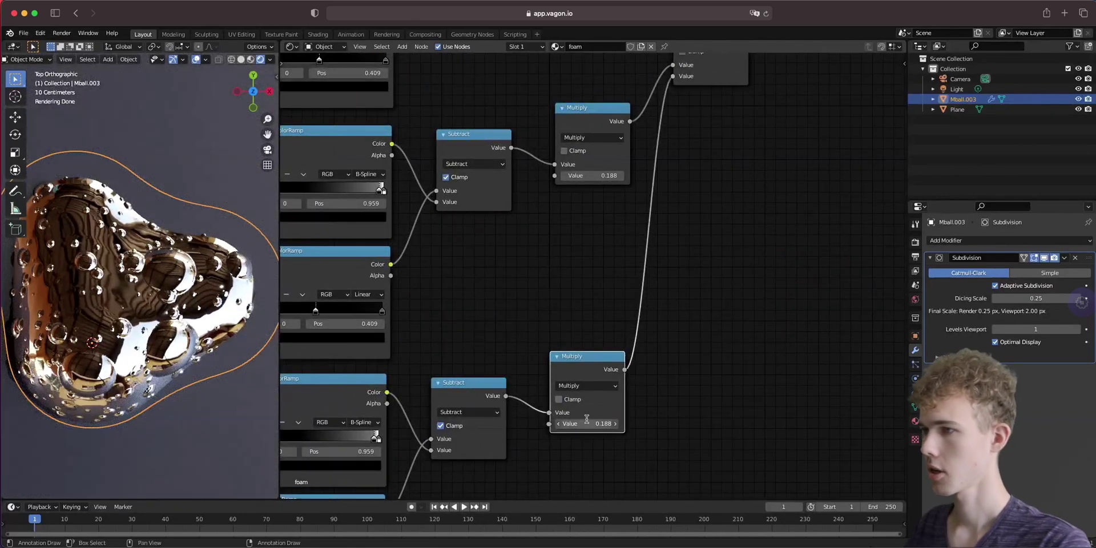
{"action": "key", "text": "Return"}
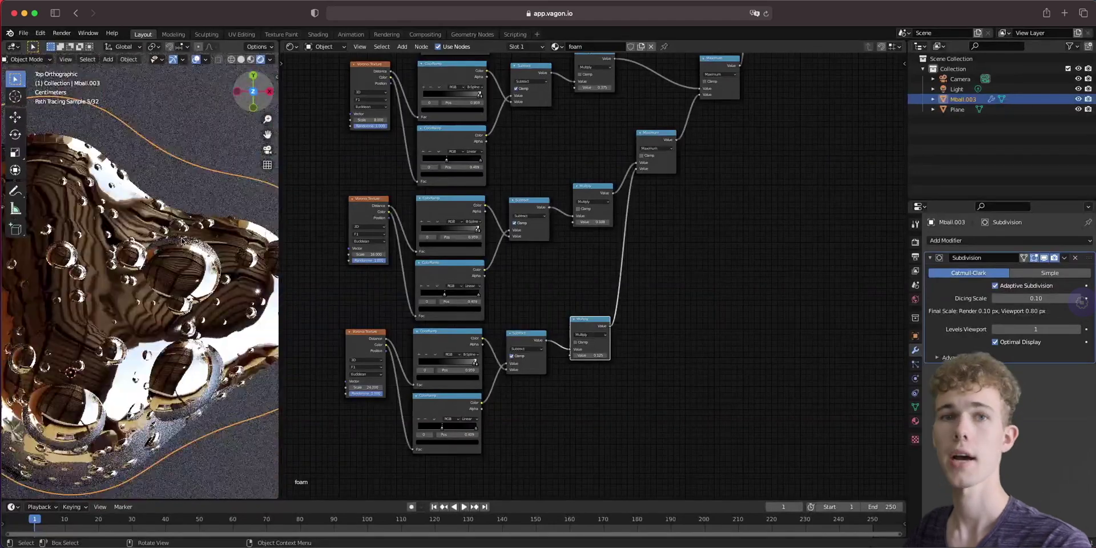
Lower the linear ColorRamp stops of the smaller-bubble branches, using position 0.145 for the scale 16 branch and 0.055 for the scale 24 branch.
{"action": "scroll", "coordinate": [182, 240], "scroll_direction": "up", "scroll_amount": 2}
{"action": "middle_click_drag", "start_coordinate": [527, 407], "coordinate": [611, 397]}
{"action": "middle_click_drag", "start_coordinate": [617, 304], "coordinate": [660, 379]}
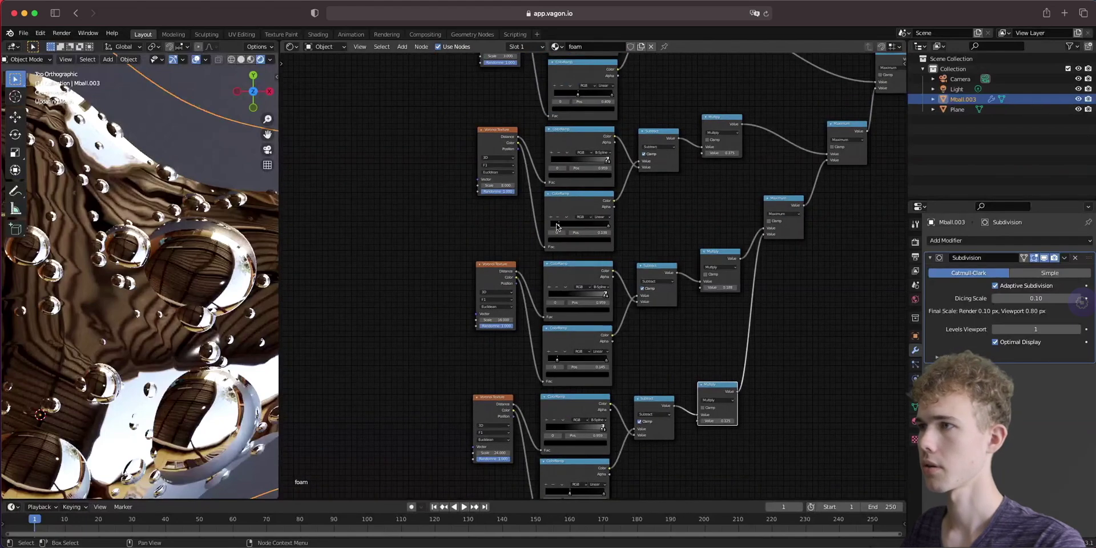
{"action": "scroll", "coordinate": [665, 325], "scroll_direction": "down", "scroll_amount": 6}
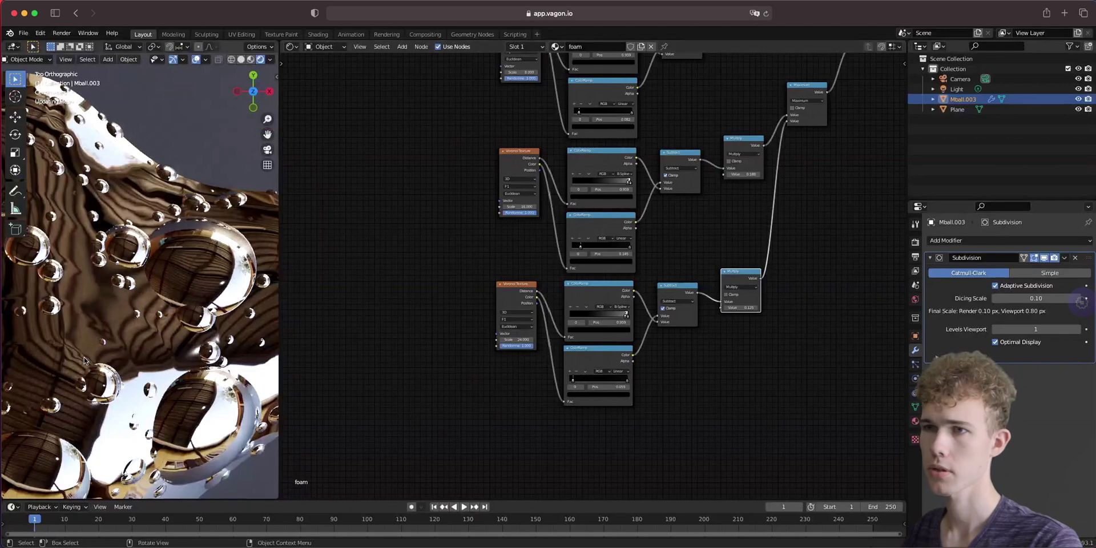
Examine the density and size of the small bubbles on the foam surface, both close up and across the whole object.
{"action": "scroll", "coordinate": [84, 360], "scroll_direction": "up", "scroll_amount": 3}
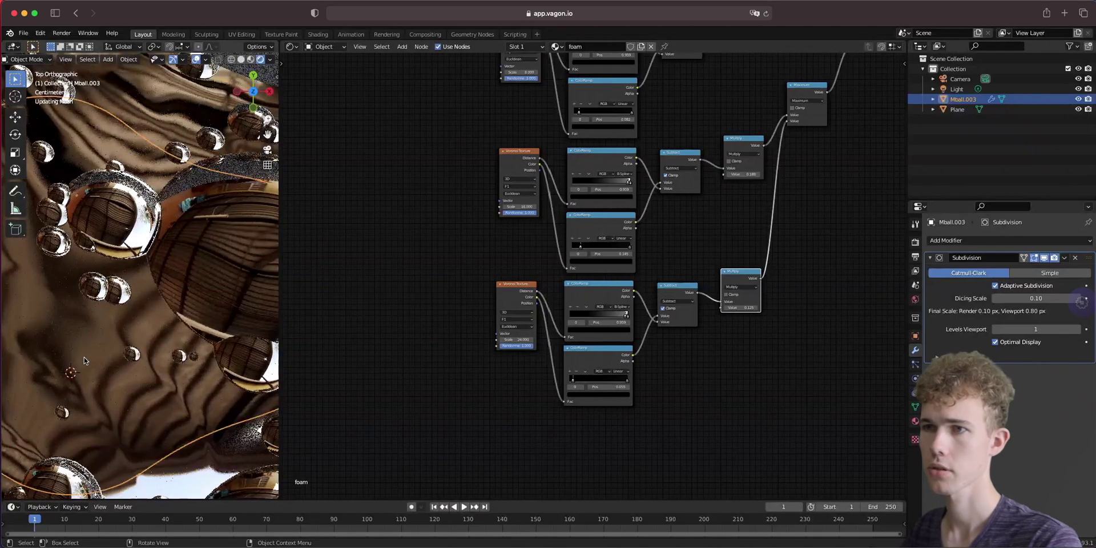
{"action": "scroll", "coordinate": [84, 360], "scroll_direction": "down", "scroll_amount": 3}
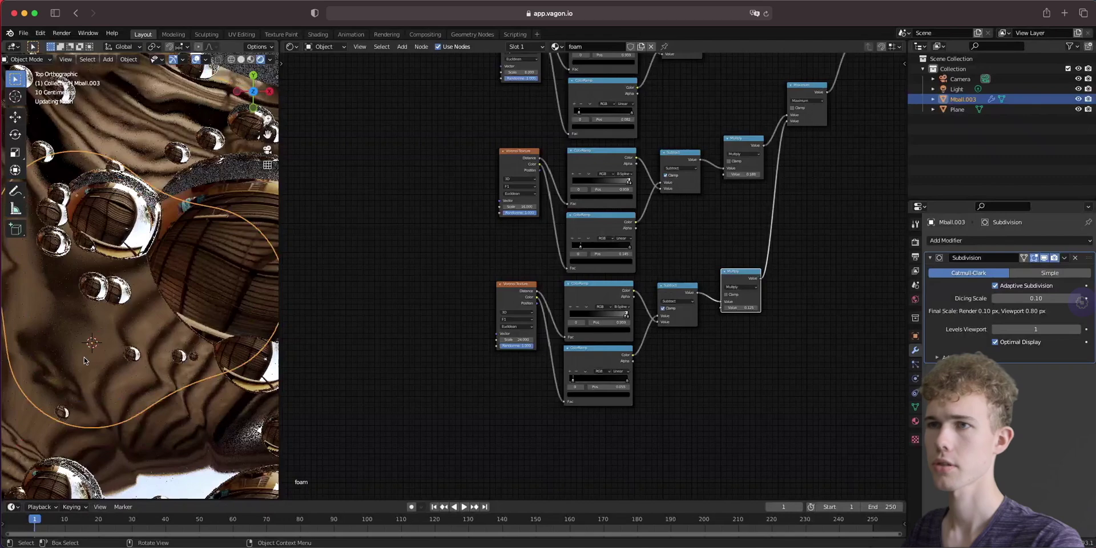
{"action": "middle_click_drag", "start_coordinate": [431, 158], "coordinate": [399, 272]}
{"action": "scroll", "coordinate": [400, 272], "scroll_direction": "down", "scroll_amount": 1}
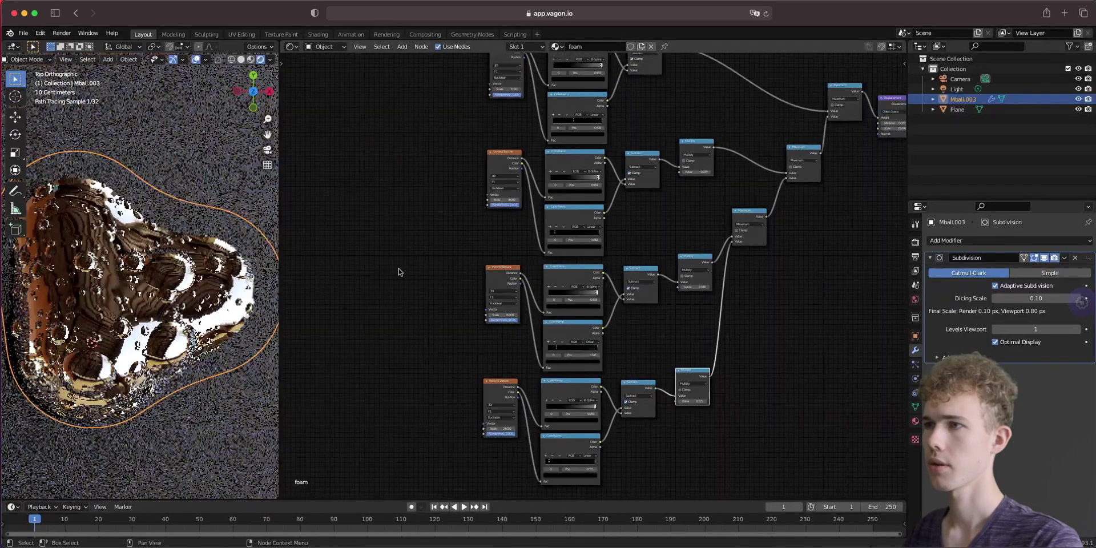
{"action": "scroll", "coordinate": [398, 271], "scroll_direction": "down", "scroll_amount": 1}
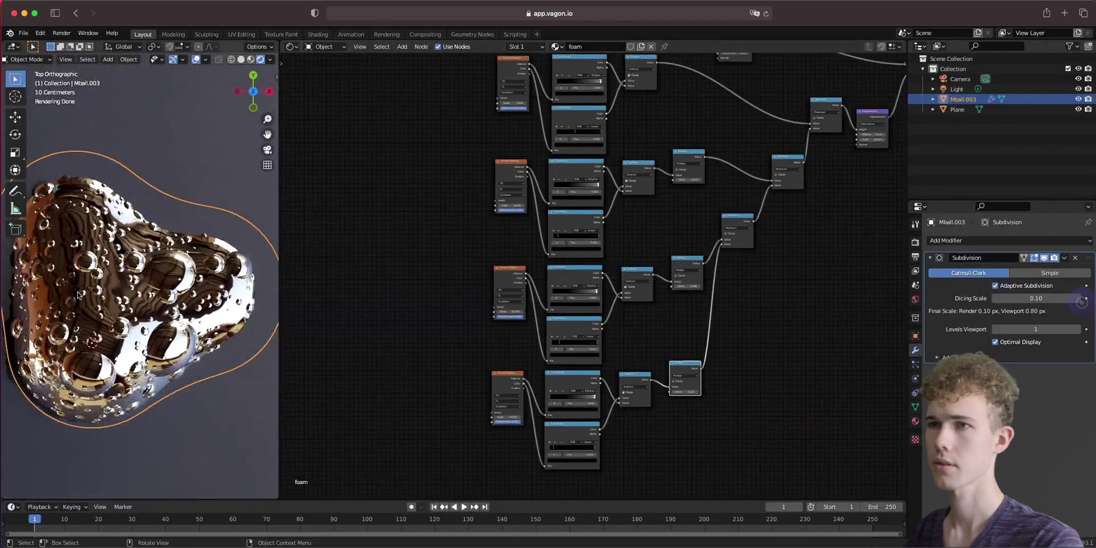
{"action": "middle_click_drag", "start_coordinate": [710, 449], "coordinate": [691, 443]}
{"action": "scroll", "coordinate": [691, 442], "scroll_direction": "up", "scroll_amount": 1}
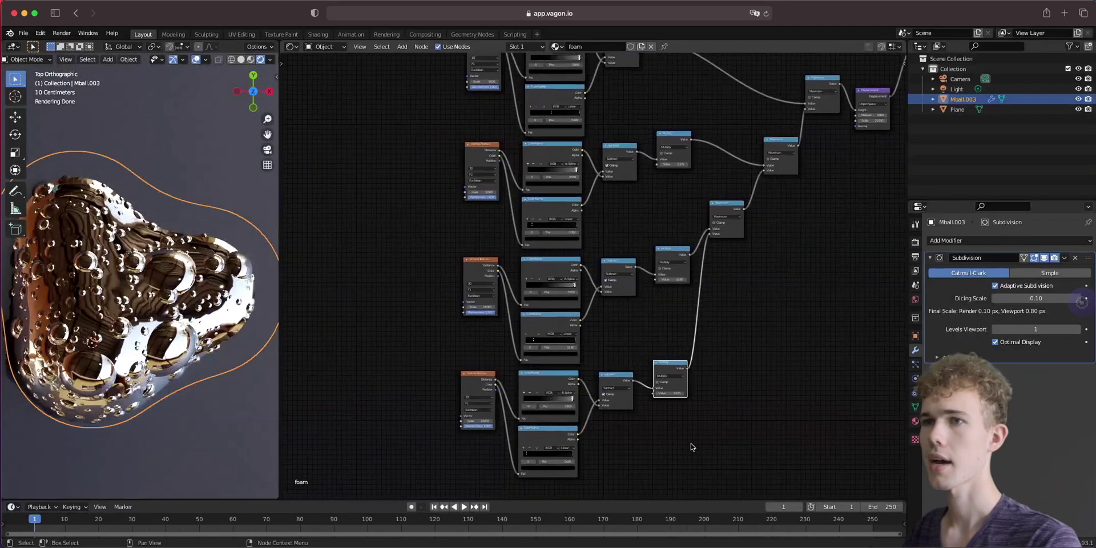
Duplicate the scale 24 Voronoi branch with its Multiply node and place the copy beneath it.
{"action": "scroll", "coordinate": [691, 444], "scroll_direction": "down", "scroll_amount": 4}
{"action": "middle_click_drag", "start_coordinate": [692, 337], "coordinate": [688, 334]}
{"action": "left_click_drag", "start_coordinate": [725, 436], "coordinate": [455, 369]}
{"action": "key", "text": "shift+d"}
{"action": "left_click", "coordinate": [655, 477]}
Insert a Maximum copy after the scale 24 branch's Multiply node and connect the new bottom branch's Multiply output to it.
{"action": "left_click_drag", "start_coordinate": [688, 252], "coordinate": [707, 373]}
{"action": "left_click", "coordinate": [689, 340]}
{"action": "left_click_drag", "start_coordinate": [659, 445], "coordinate": [693, 392]}
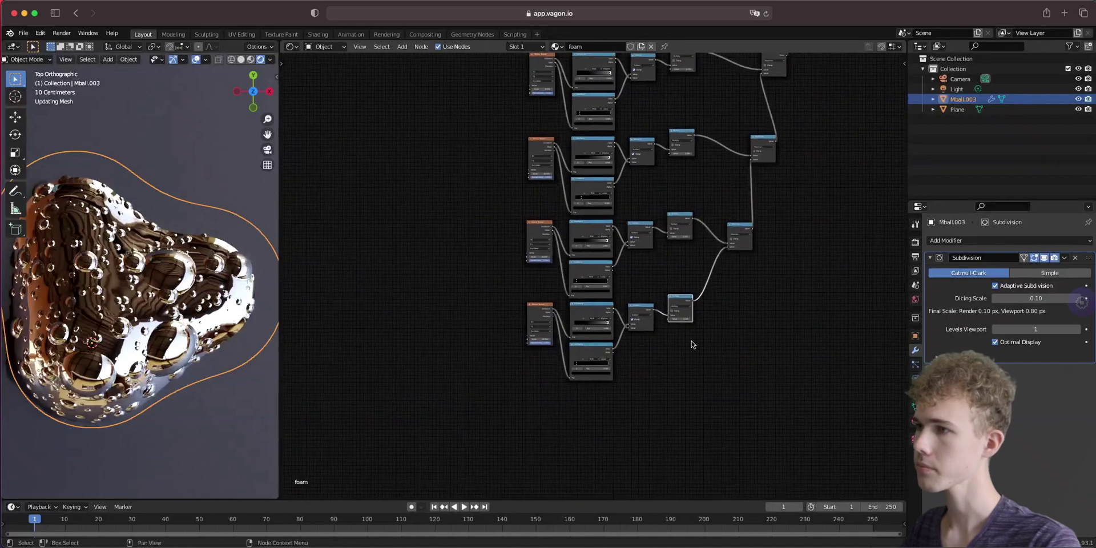
Set the bottom Voronoi branch's Scale to 40 and its Multiply node's value to 0.075.
{"action": "scroll", "coordinate": [475, 409], "scroll_direction": "up", "scroll_amount": 4}
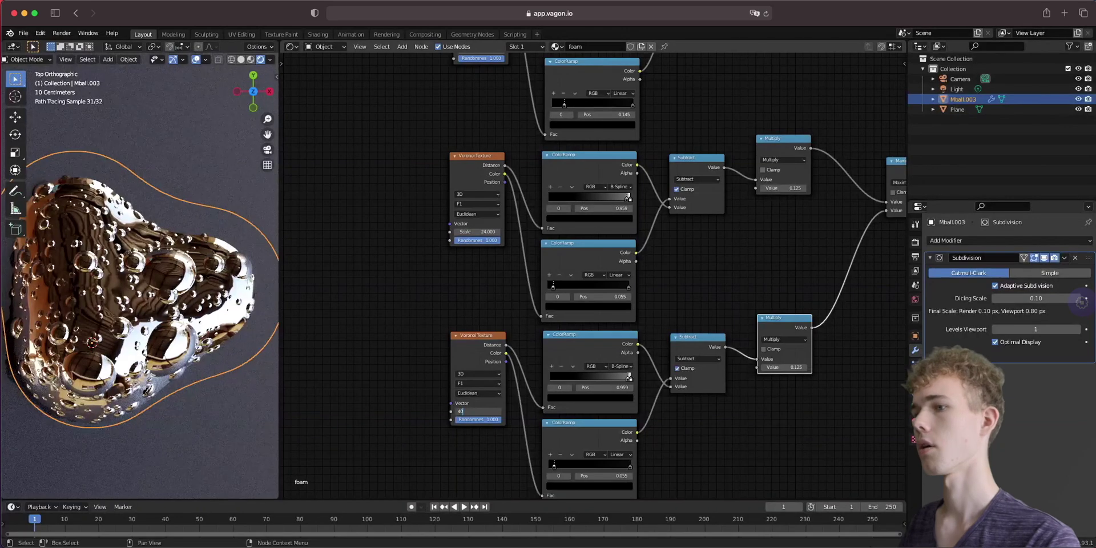
{"action": "double_click", "coordinate": [784, 367]}
{"action": "type", "text": "3/1"}
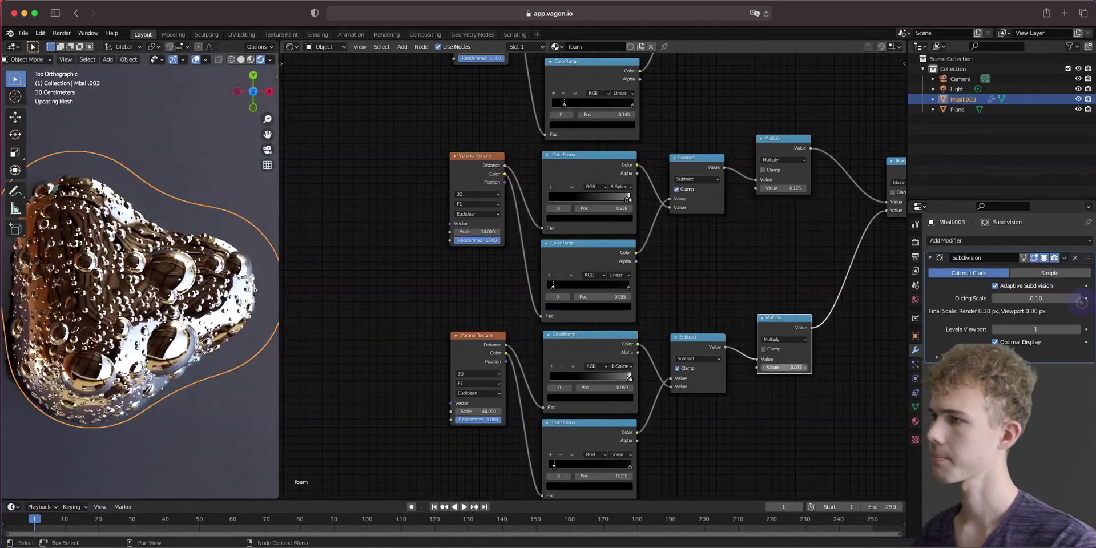
Examine the tiniest bubbles on the foam surface from a low perspective, both close up and further away.
{"action": "mouse_move", "coordinate": [77, 365]}
{"action": "middle_mouse_down"}
{"action": "mouse_move", "coordinate": [213, 283]}
{"action": "mouse_move", "coordinate": [191, 365]}
{"action": "mouse_move", "coordinate": [75, 344]}
{"action": "mouse_move", "coordinate": [169, 361]}
{"action": "middle_mouse_up"}
{"action": "scroll", "coordinate": [169, 361], "scroll_direction": "up", "scroll_amount": 5}
{"action": "middle_click_drag", "start_coordinate": [204, 314], "coordinate": [158, 380]}
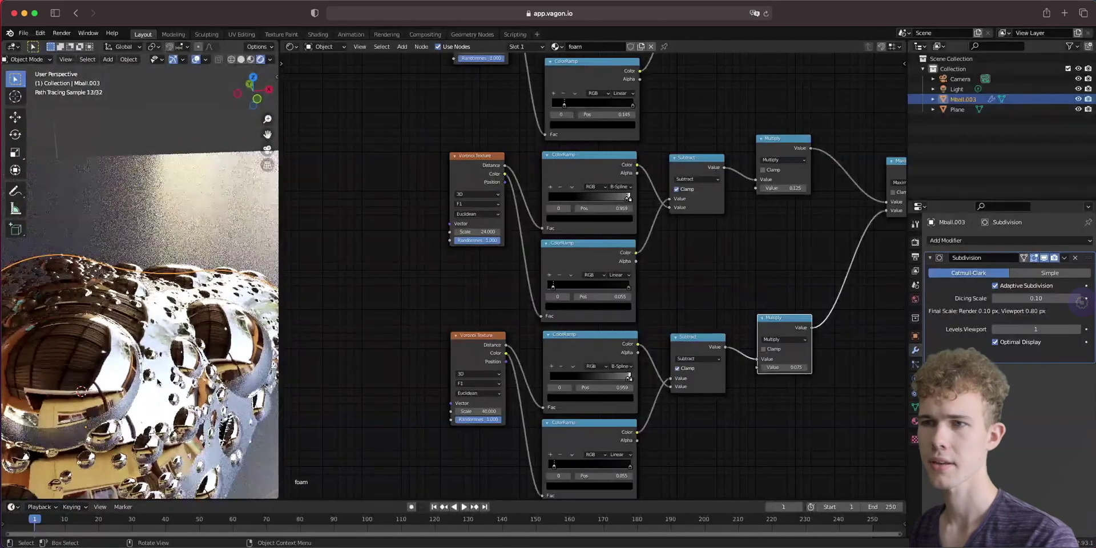
{"action": "scroll", "coordinate": [158, 381], "scroll_direction": "up", "scroll_amount": 4}
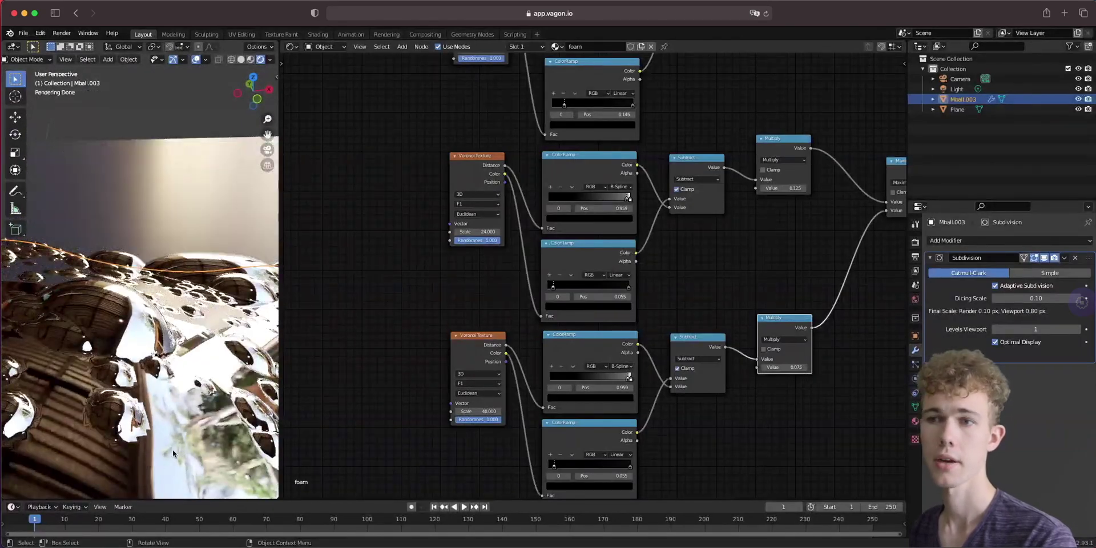
{"action": "scroll", "coordinate": [172, 449], "scroll_direction": "down", "scroll_amount": 4}
{"action": "middle_click_drag", "start_coordinate": [186, 342], "coordinate": [176, 369]}
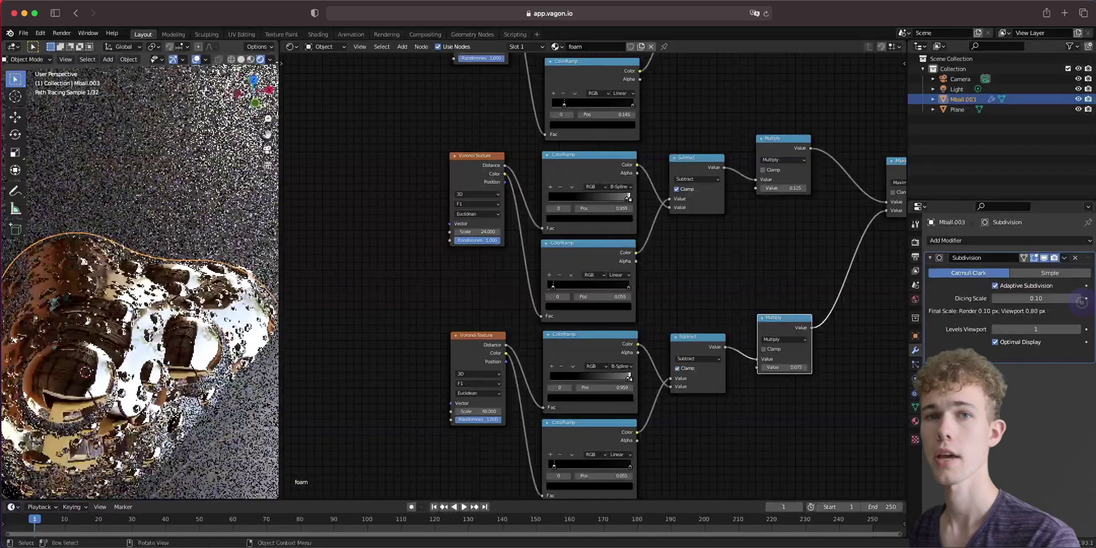
Move the Glossy BSDF further from the Material Output and insert a Mix Shader on the link between them.
{"action": "middle_click_drag", "start_coordinate": [749, 254], "coordinate": [601, 359]}
{"action": "middle_click_drag", "start_coordinate": [811, 141], "coordinate": [448, 495]}
{"action": "middle_click_drag", "start_coordinate": [611, 254], "coordinate": [638, 414]}
{"action": "middle_click_drag", "start_coordinate": [460, 222], "coordinate": [547, 326]}
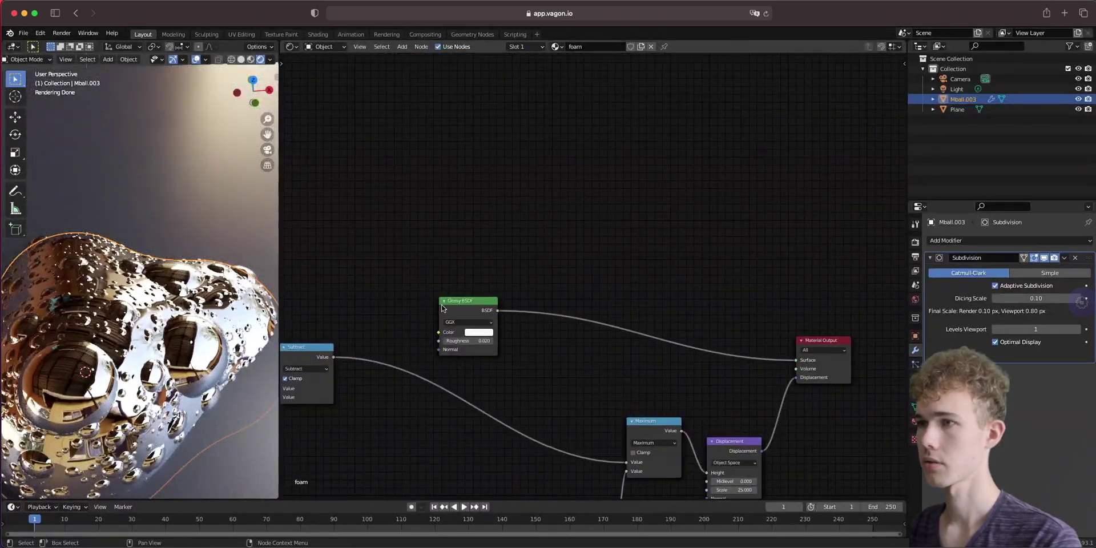
{"action": "left_click_drag", "start_coordinate": [443, 308], "coordinate": [385, 222]}
{"action": "key", "text": "shift+a"}
{"action": "type", "text": "mix"}
{"action": "key", "text": "Return"}
{"action": "left_click", "coordinate": [548, 247]}
Add a Transparent BSDF below the Glossy BSDF and connect it to the Mix Shader's second Shader input.
{"action": "scroll", "coordinate": [481, 276], "scroll_direction": "left", "scroll_amount": 5}
{"action": "key", "text": "shift+a"}
{"action": "type", "text": "tran"}
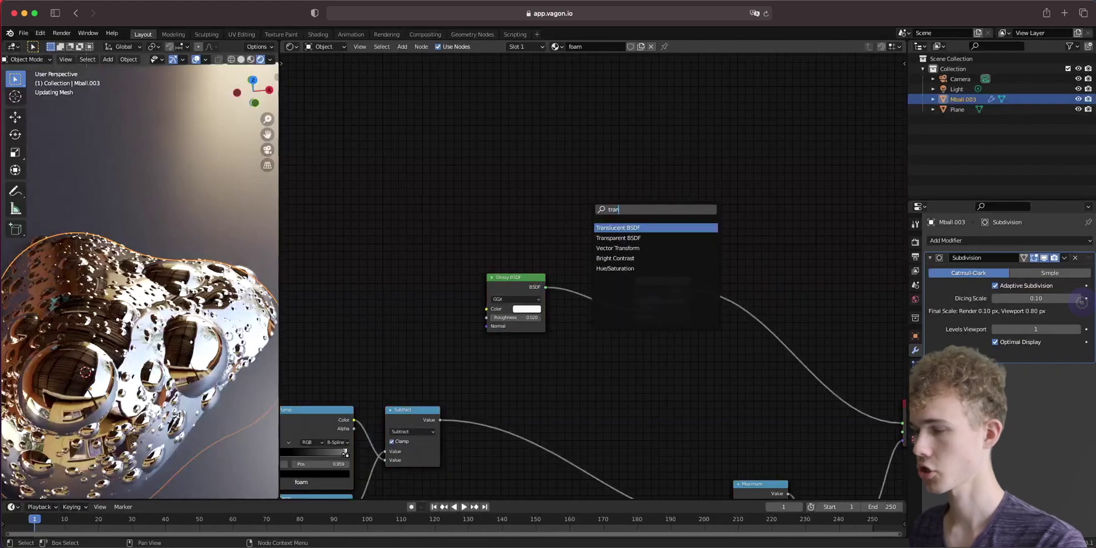
{"action": "key", "text": "Down"}
{"action": "key", "text": "Down"}
{"action": "key", "text": "Up"}
{"action": "key", "text": "Return"}
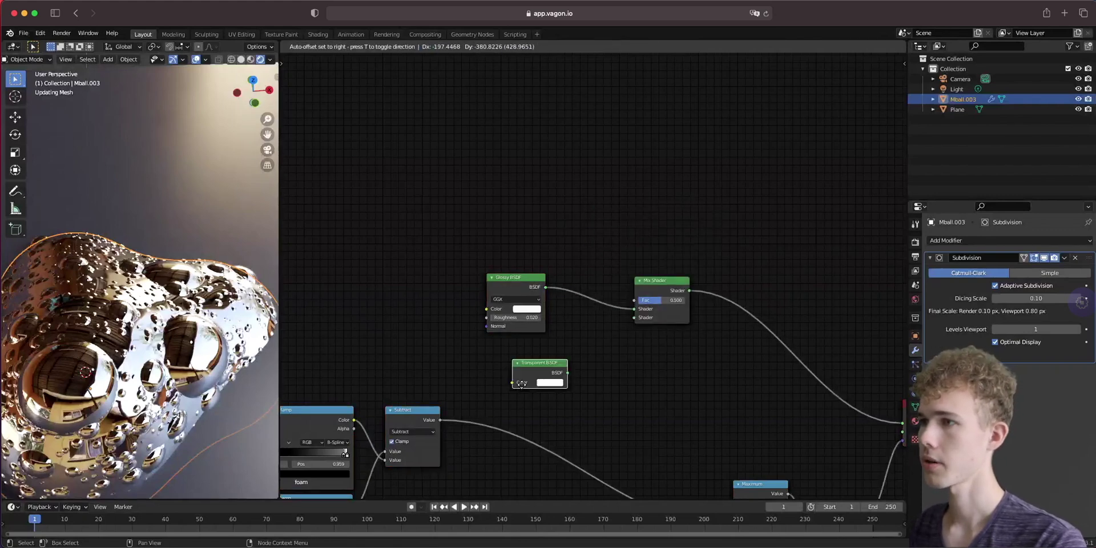
{"action": "left_click", "coordinate": [540, 370]}
{"action": "left_click_drag", "start_coordinate": [541, 363], "coordinate": [634, 317]}
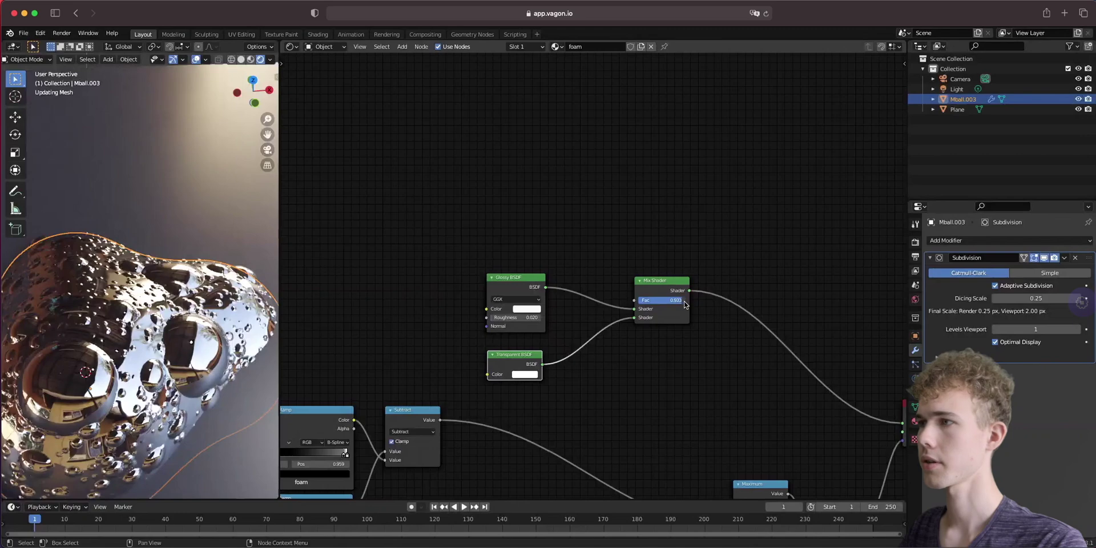
Set the Mix Shader's Fac to 0.95 and examine the mostly transparent foam surface from several angles.
{"action": "left_click", "coordinate": [679, 301]}
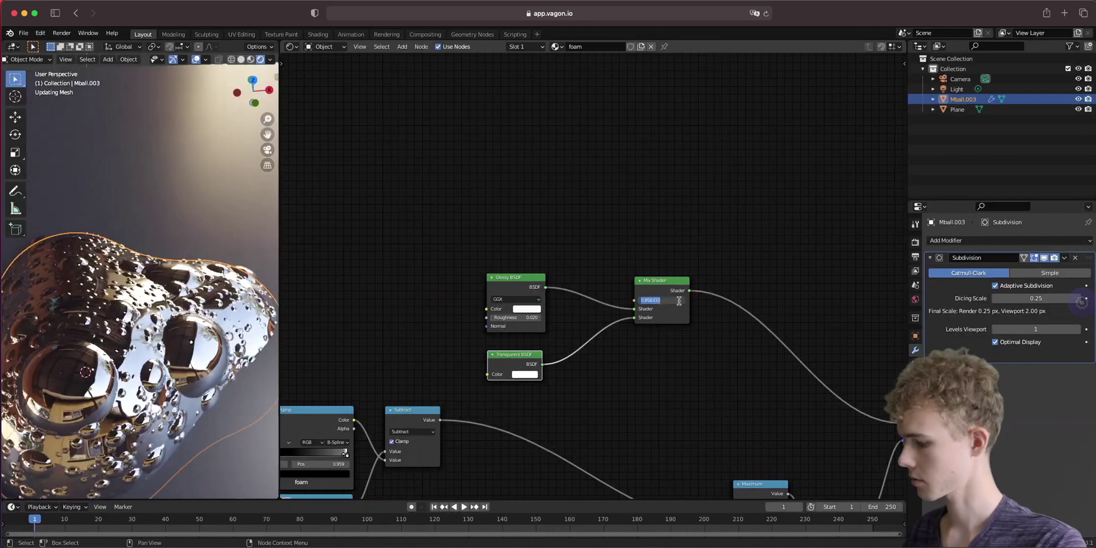
{"action": "type", "text": "0.95"}
{"action": "key", "text": "Return"}
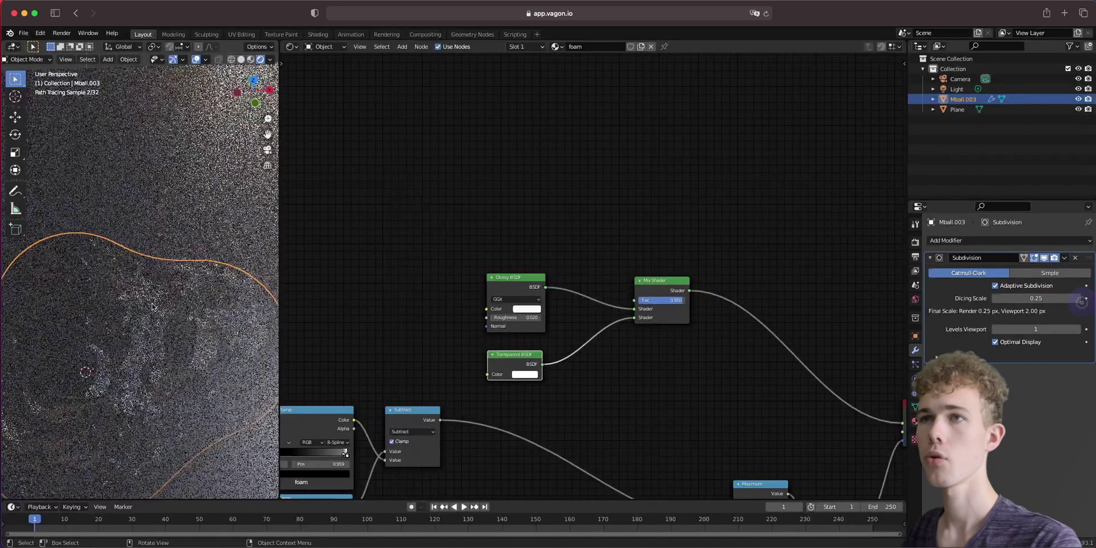
{"action": "middle_click_drag", "start_coordinate": [89, 294], "coordinate": [131, 341]}
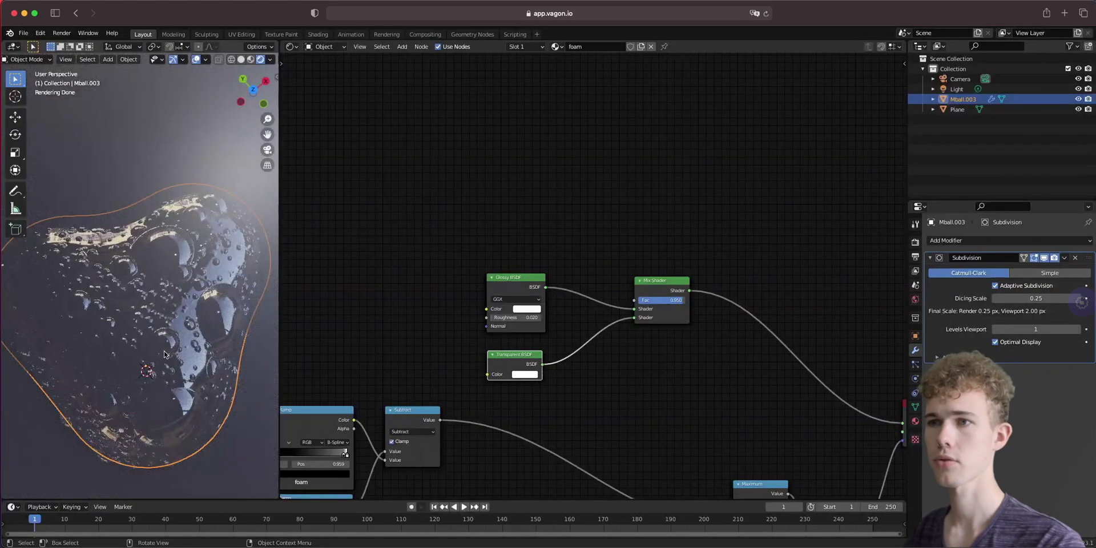
{"action": "middle_click_drag", "start_coordinate": [164, 351], "coordinate": [163, 397]}
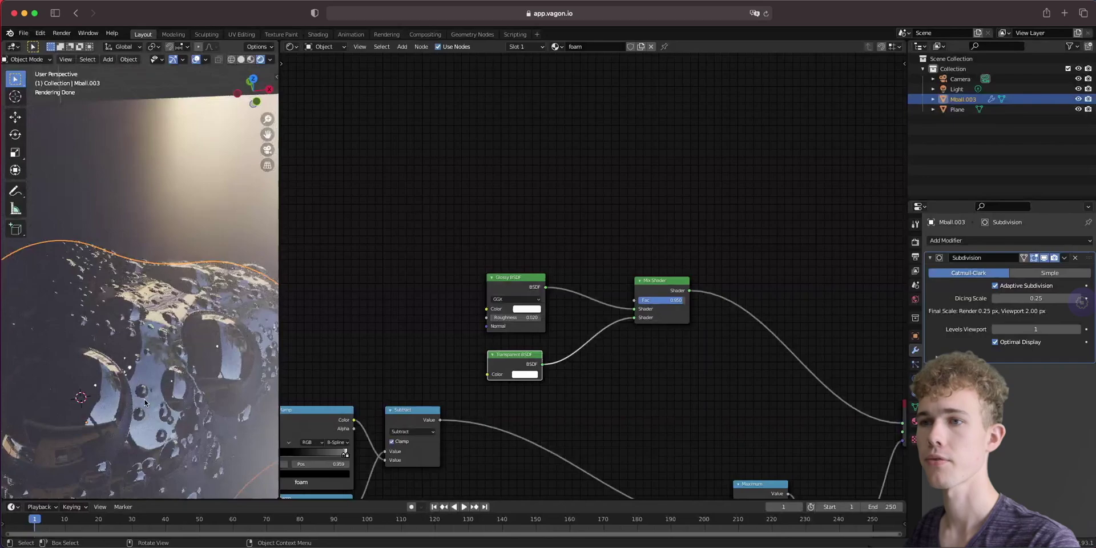
{"action": "scroll", "coordinate": [143, 402], "scroll_direction": "up", "scroll_amount": 3}
{"action": "middle_click_drag", "start_coordinate": [110, 469], "coordinate": [138, 388], "text": "shift"}
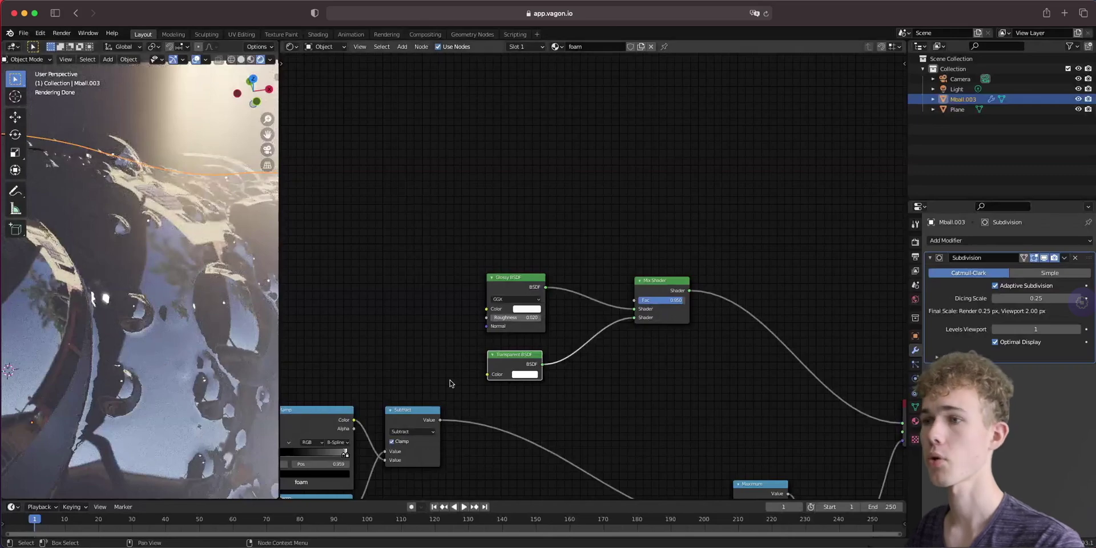
Preview the output of the Maximum node that feeds the Displacement node directly on the foam surface.
{"action": "scroll", "coordinate": [471, 230], "scroll_direction": "down", "scroll_amount": 5}
{"action": "left_click_drag", "start_coordinate": [731, 71], "coordinate": [733, 86]}
{"action": "middle_click_drag", "start_coordinate": [542, 302], "coordinate": [457, 283]}
{"action": "middle_click_drag", "start_coordinate": [728, 263], "coordinate": [620, 352]}
{"action": "left_click_drag", "start_coordinate": [630, 355], "coordinate": [617, 333]}
{"action": "left_click", "coordinate": [618, 333], "text": "ctrl+shift"}
{"action": "left_click_drag", "start_coordinate": [709, 367], "coordinate": [721, 361]}
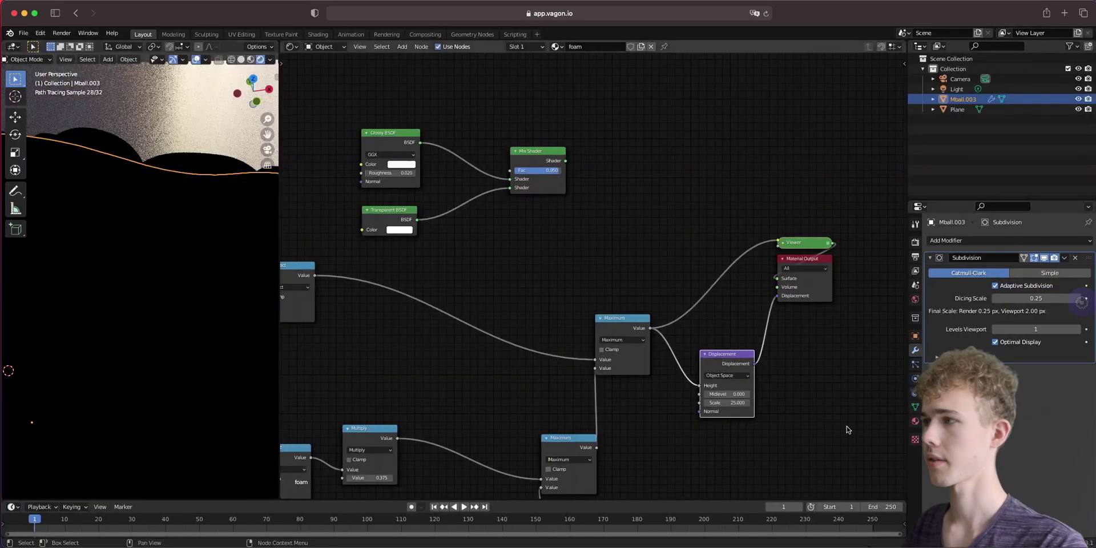
Set the scene's render exposure to 10 and examine the black-and-white bubble mask across the whole object.
{"action": "left_click", "coordinate": [915, 242]}
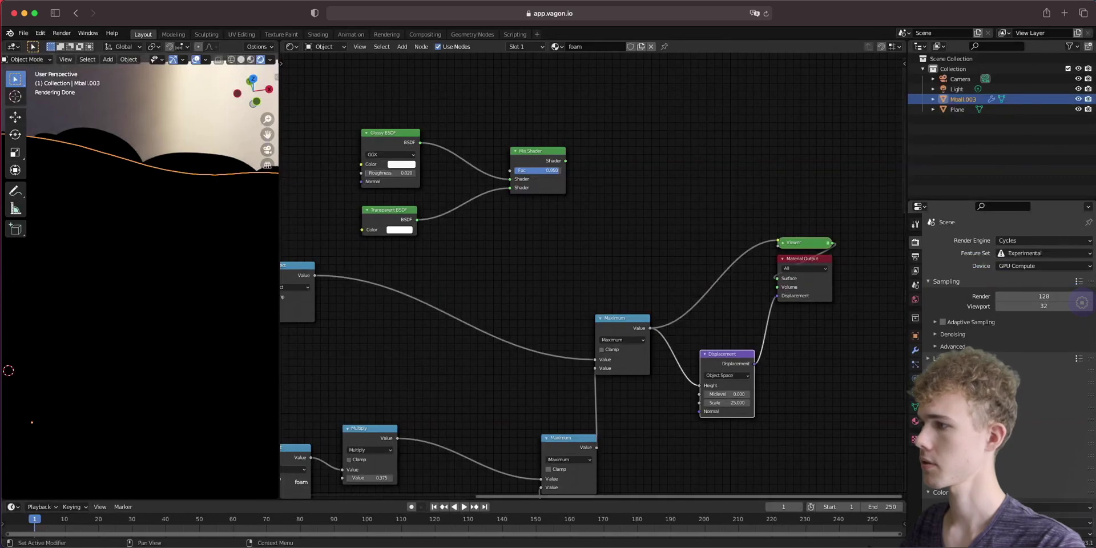
{"action": "scroll", "coordinate": [1081, 302], "scroll_direction": "down", "scroll_amount": 2}
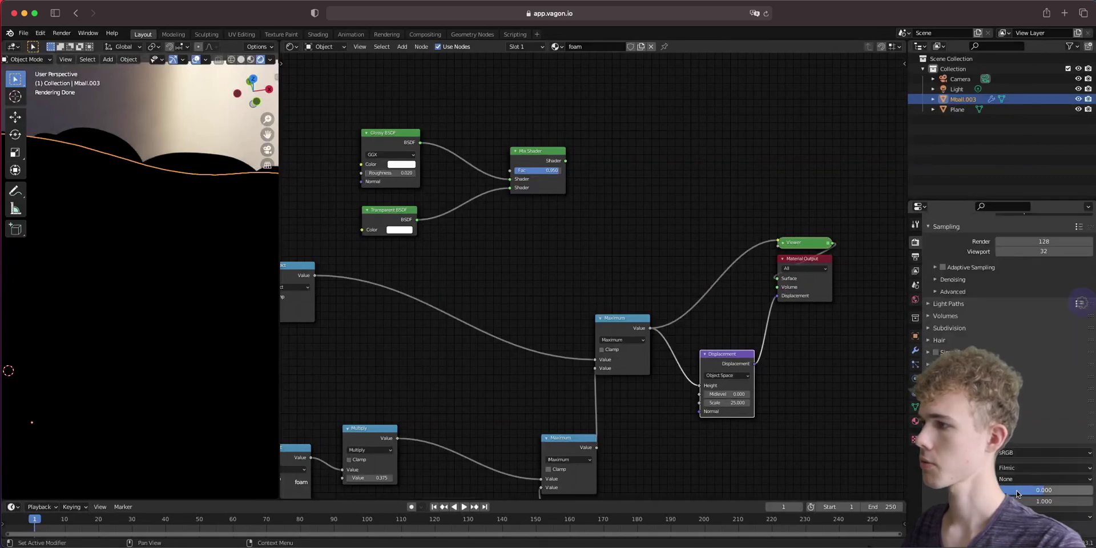
{"action": "left_click_drag", "start_coordinate": [1043, 491], "coordinate": [1091, 491]}
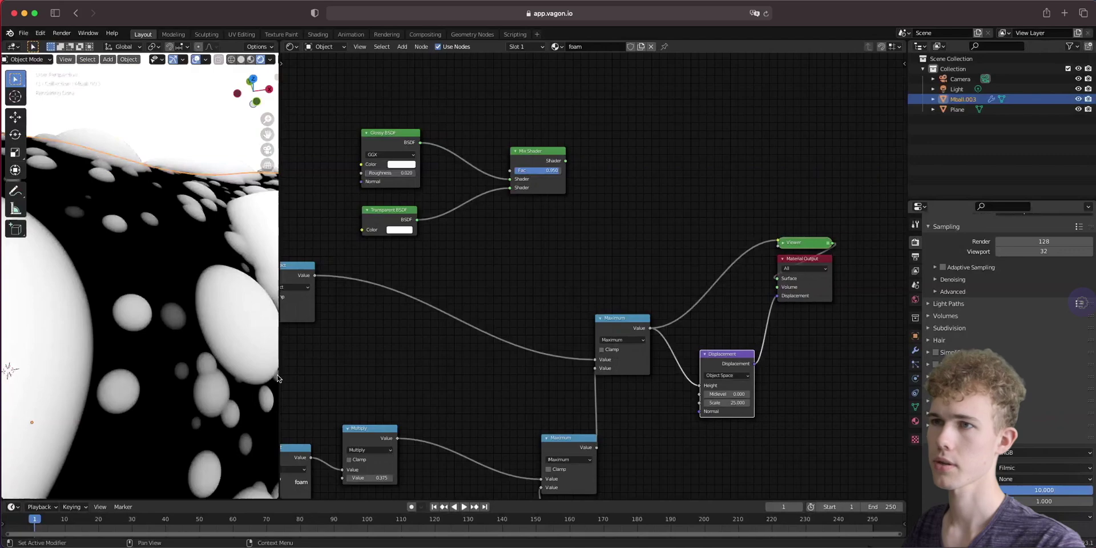
{"action": "left_click_drag", "start_coordinate": [311, 381], "coordinate": [212, 376]}
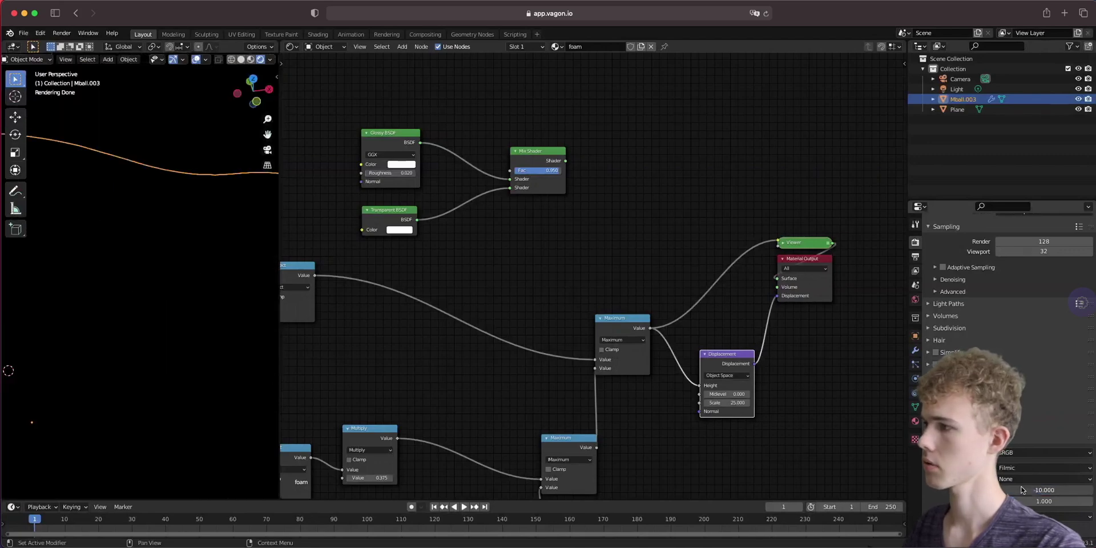
{"action": "left_click_drag", "start_coordinate": [1021, 489], "coordinate": [1023, 492]}
{"action": "type", "text": "10"}
{"action": "key", "text": "Return"}
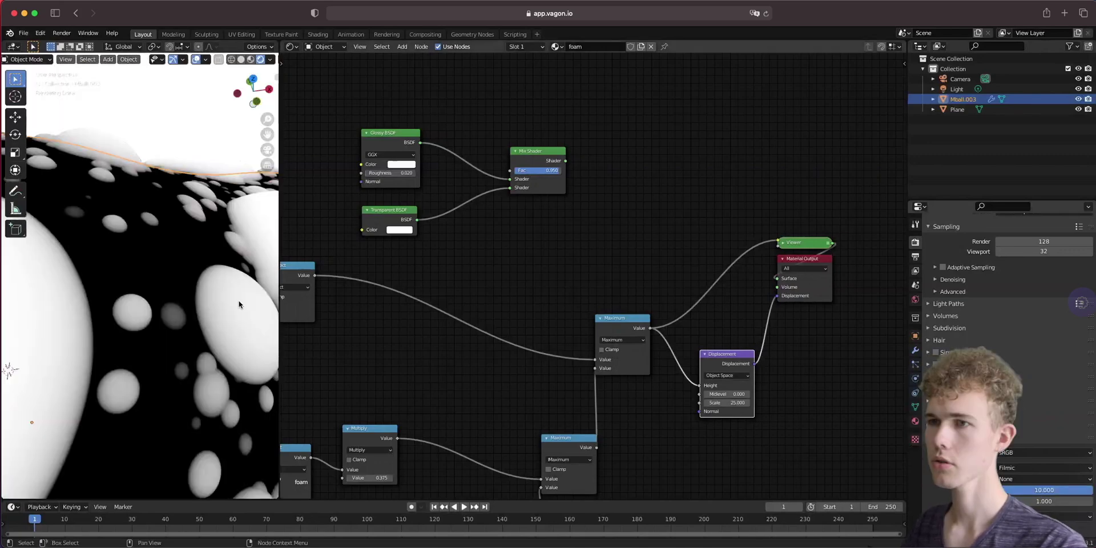
{"action": "middle_click_drag", "start_coordinate": [190, 256], "coordinate": [191, 307]}
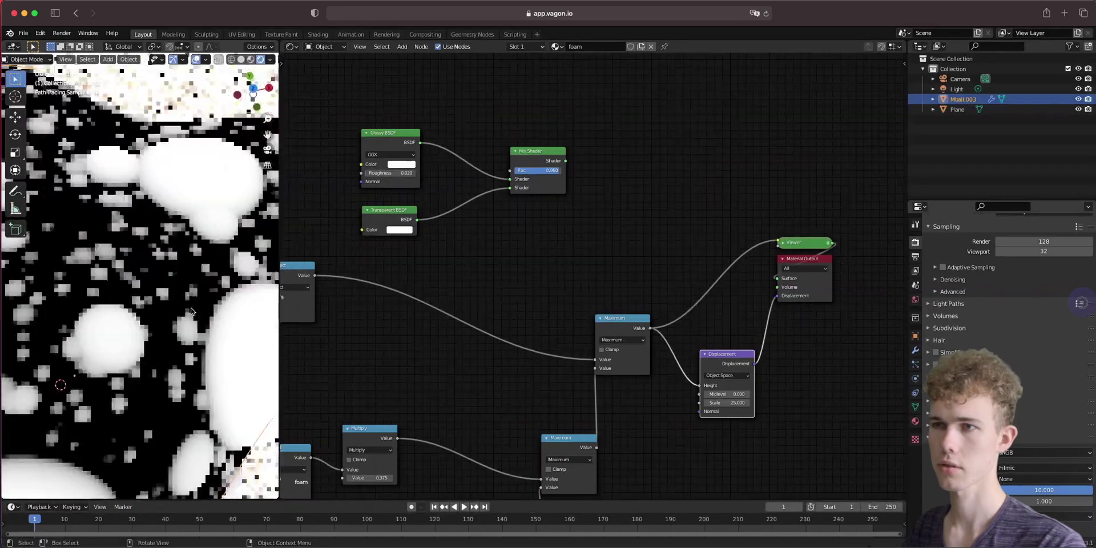
{"action": "scroll", "coordinate": [190, 307], "scroll_direction": "down", "scroll_amount": 4}
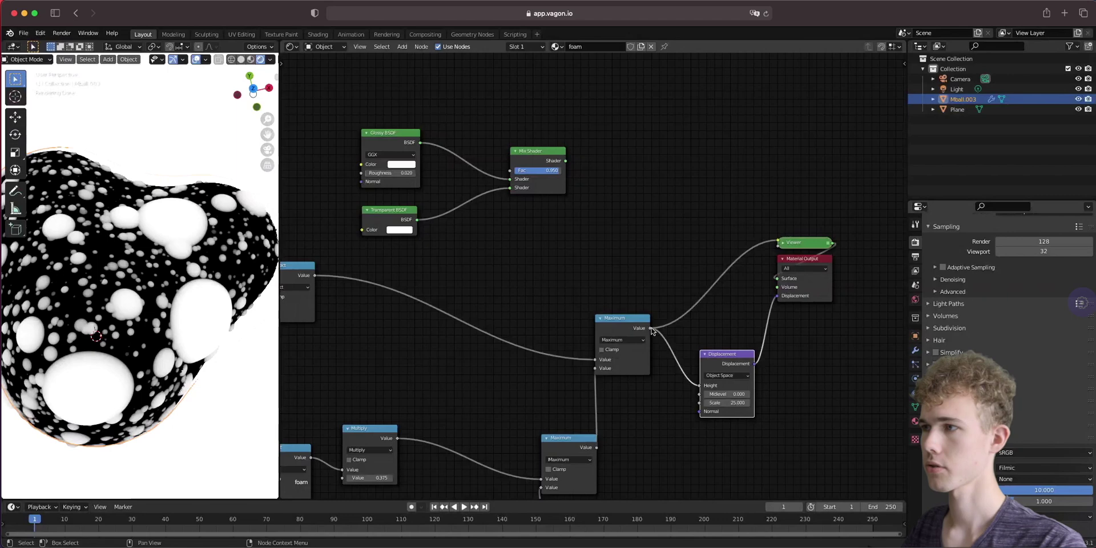
Add a Math node above the Maximum and Displacement nodes.
{"action": "key", "text": "shift+a"}
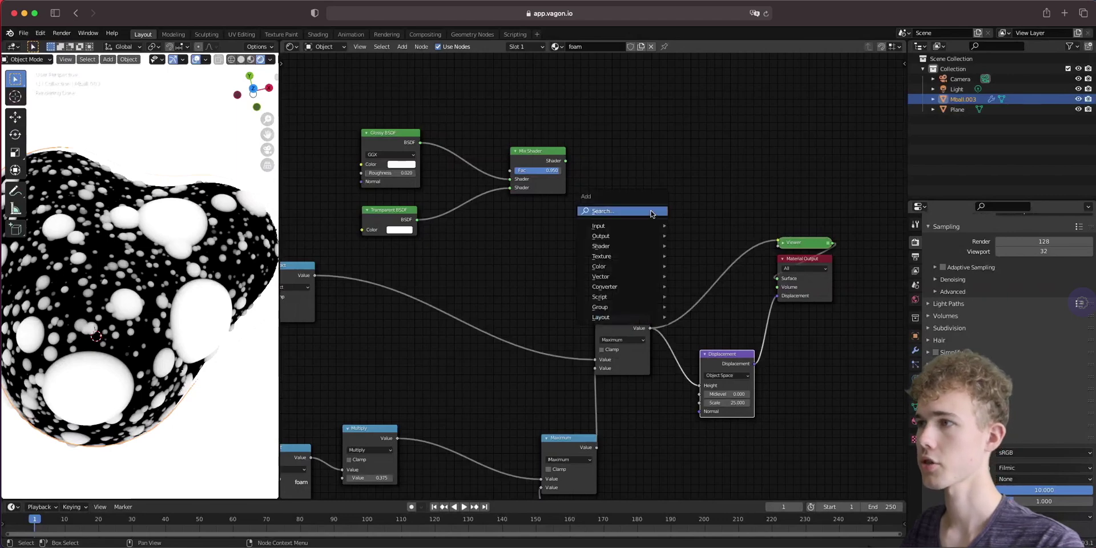
{"action": "type", "text": "math"}
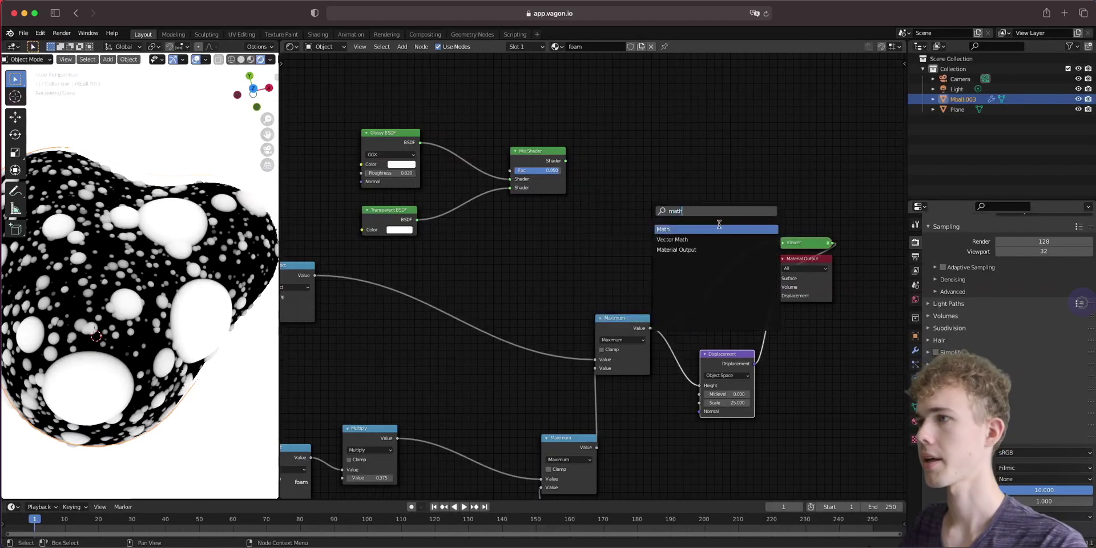
{"action": "left_click", "coordinate": [719, 228]}
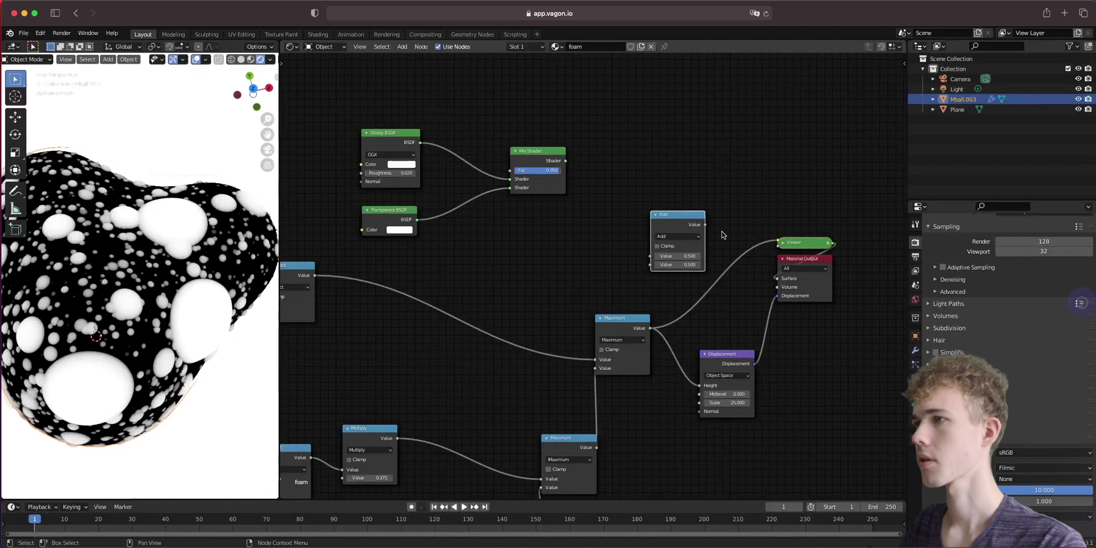
Reset the scene's render exposure to 0.
{"action": "left_click", "coordinate": [1044, 489]}
{"action": "type", "text": "0"}
{"action": "key", "text": "Return"}
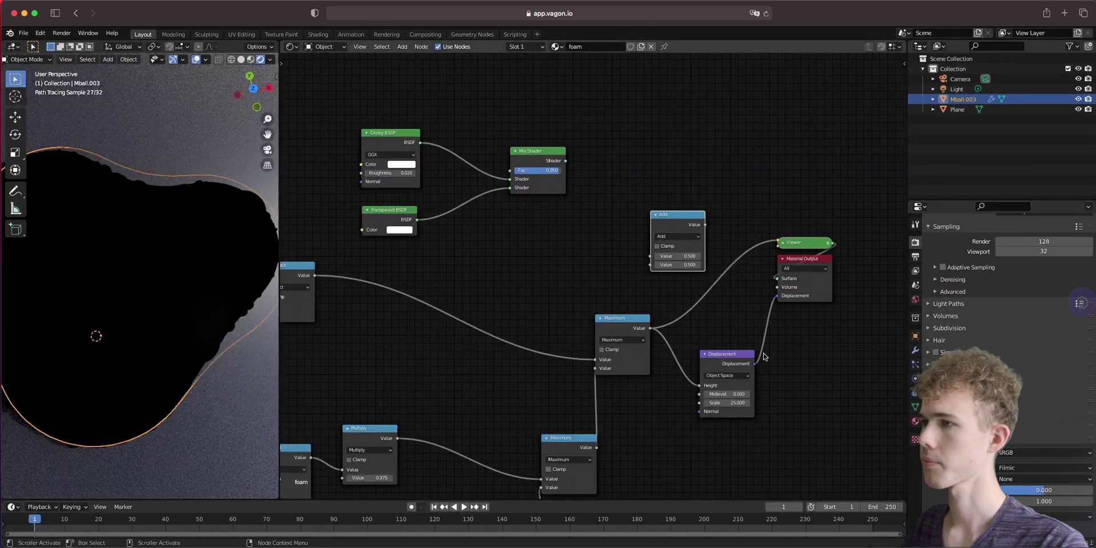
Connect the final Maximum node's output to the new Math node and change its operation to Multiply.
{"action": "left_click_drag", "start_coordinate": [649, 330], "coordinate": [651, 257]}
{"action": "left_click_drag", "start_coordinate": [623, 319], "coordinate": [560, 311]}
{"action": "left_click", "coordinate": [684, 237]}
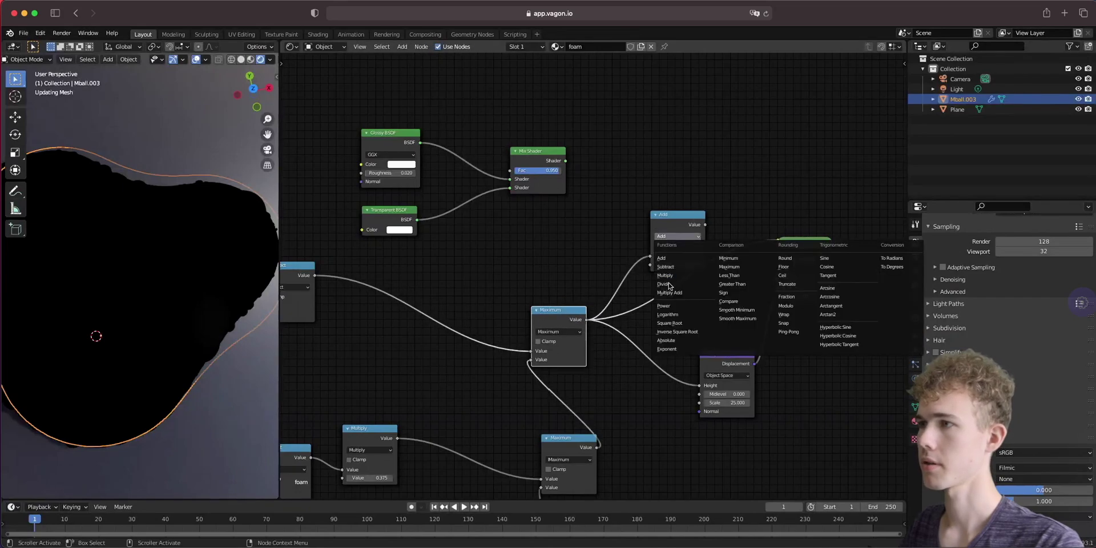
{"action": "left_click", "coordinate": [672, 276]}
{"action": "left_click_drag", "start_coordinate": [676, 214], "coordinate": [595, 213]}
Set the new Multiply node's value to 5000 and enable Clamp while previewing its output on the foam.
{"action": "left_click", "coordinate": [597, 264]}
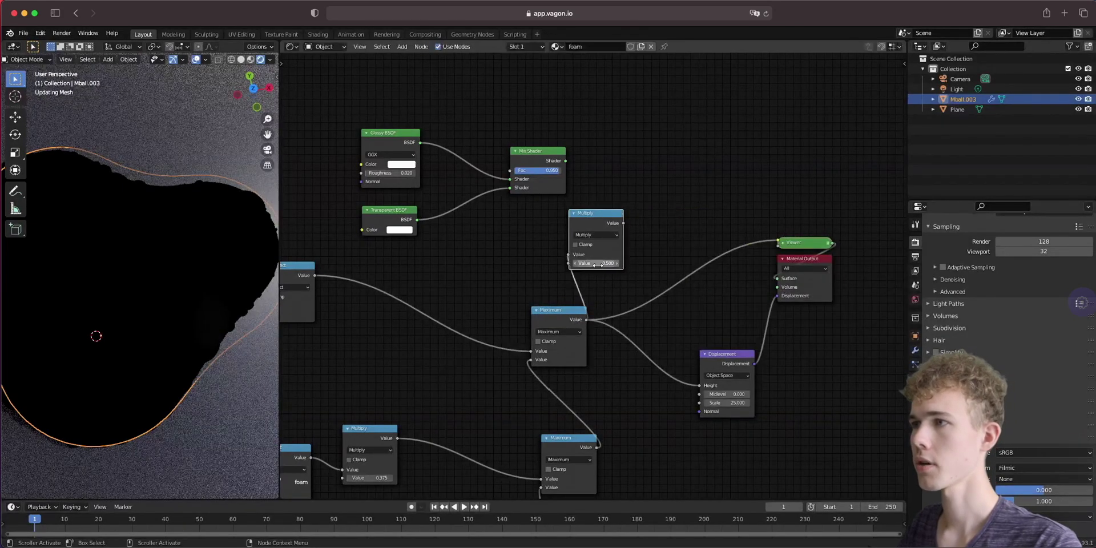
{"action": "type", "text": "0.5"}
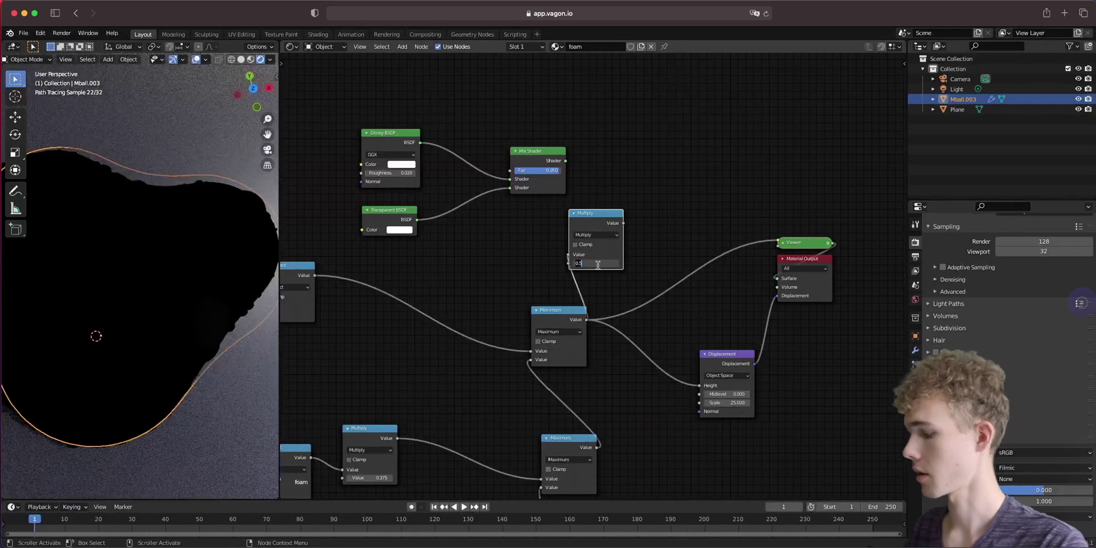
{"action": "key", "text": "BackSpace"}
{"action": "key", "text": "BackSpace"}
{"action": "key", "text": "BackSpace"}
{"action": "type", "text": "5"}
{"action": "key", "text": "Return"}
{"action": "left_click", "coordinate": [591, 223], "text": "ctrl+shift"}
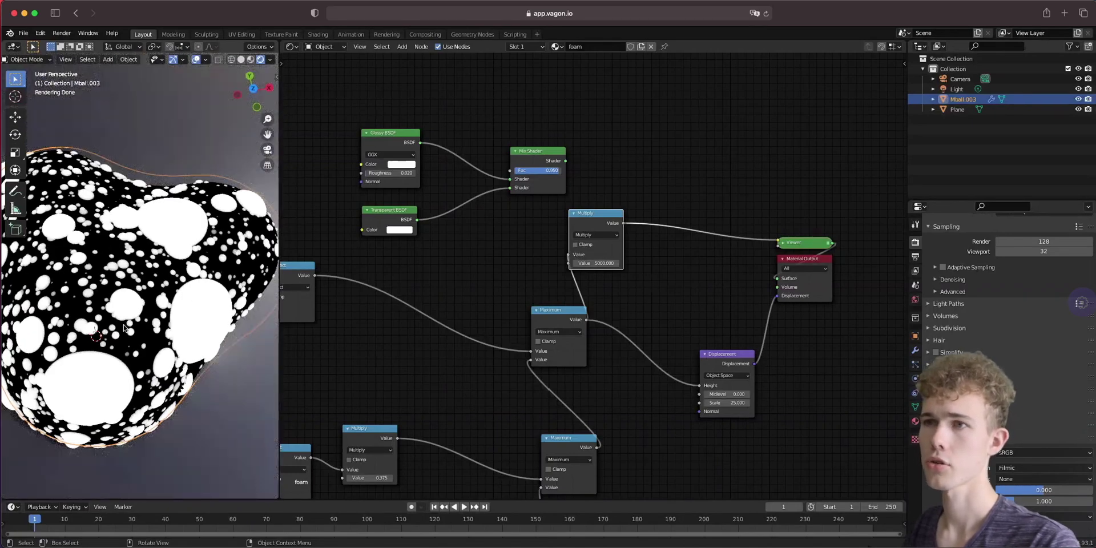
{"action": "left_click", "coordinate": [584, 246]}
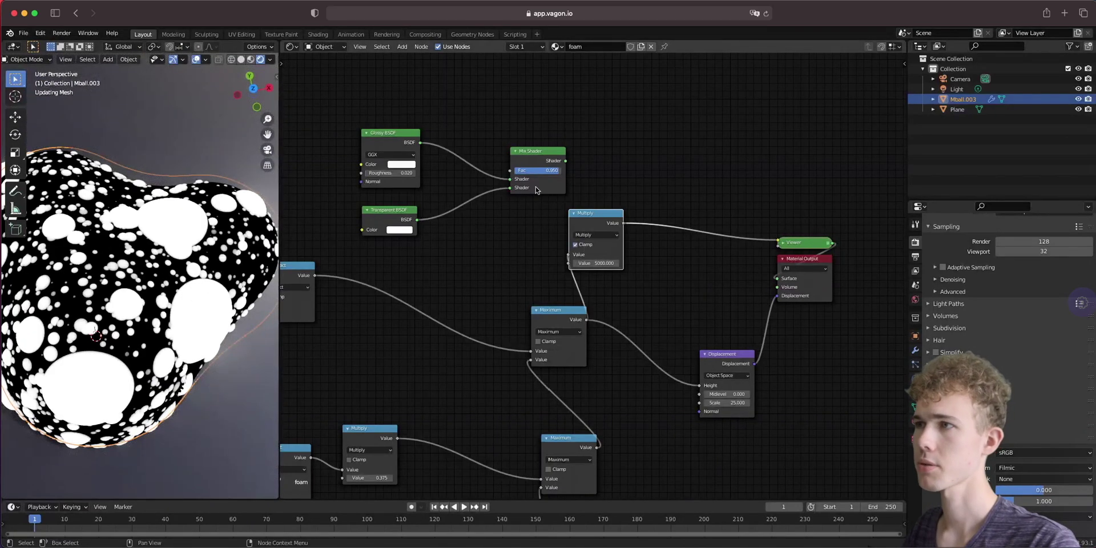
Connect the clamped Multiply output to the Mix Shader's Fac and reconnect the Mix Shader to the Material Output's Surface.
{"action": "scroll", "coordinate": [508, 255], "scroll_direction": "up", "scroll_amount": 3}
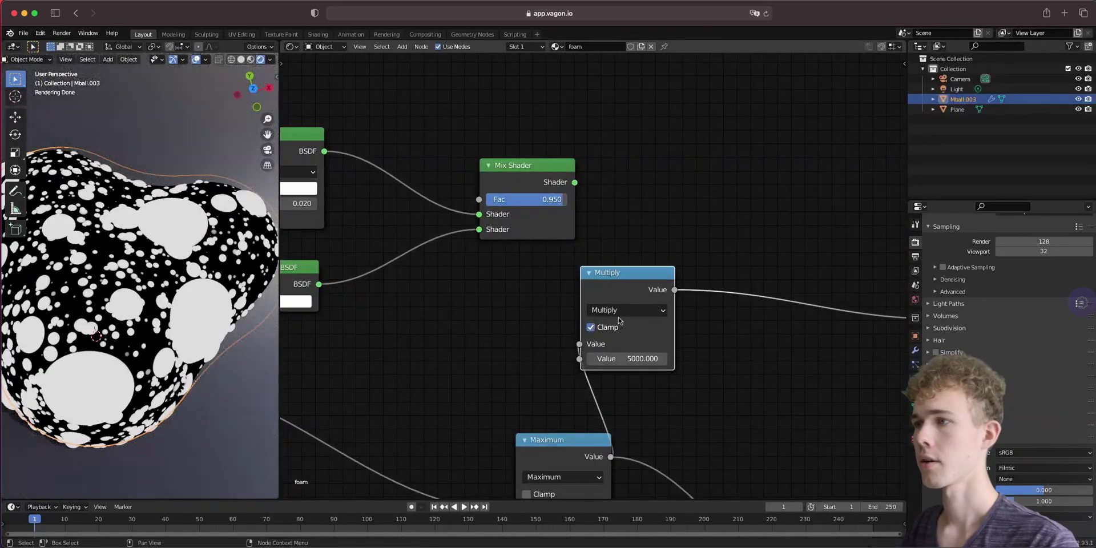
{"action": "left_click_drag", "start_coordinate": [674, 290], "coordinate": [710, 257]}
{"action": "mouse_move", "coordinate": [680, 301]}
{"action": "left_mouse_down"}
{"action": "mouse_move", "coordinate": [620, 400]}
{"action": "mouse_move", "coordinate": [652, 322]}
{"action": "mouse_move", "coordinate": [727, 299]}
{"action": "mouse_move", "coordinate": [496, 220]}
{"action": "mouse_move", "coordinate": [479, 199]}
{"action": "mouse_move", "coordinate": [666, 155]}
{"action": "left_mouse_up"}
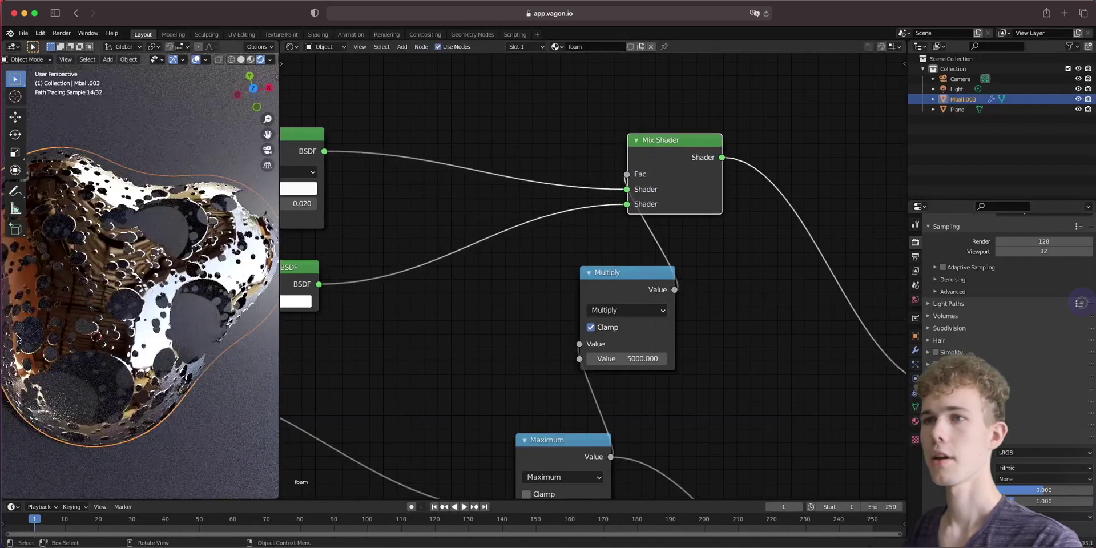
{"action": "mouse_move", "coordinate": [64, 301]}
{"action": "middle_mouse_down"}
{"action": "mouse_move", "coordinate": [103, 316]}
{"action": "mouse_move", "coordinate": [111, 309]}
{"action": "mouse_move", "coordinate": [76, 284]}
{"action": "middle_mouse_up"}
Insert a ColorRamp between the Multiply node and the Mix Shader's Fac, and move its black stop to 0.445.
{"action": "middle_click_drag", "start_coordinate": [588, 278], "coordinate": [303, 334]}
{"action": "left_click_drag", "start_coordinate": [409, 215], "coordinate": [576, 249]}
{"action": "key", "text": "shift+a"}
{"action": "left_click", "coordinate": [447, 182]}
{"action": "type", "text": "color ramp"}
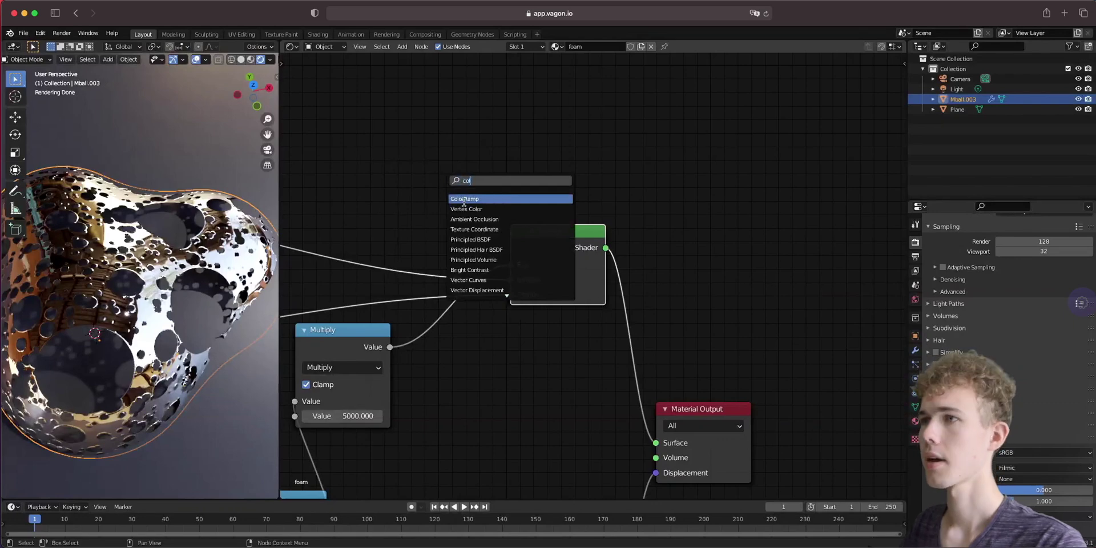
{"action": "key", "text": "Return"}
{"action": "left_click", "coordinate": [432, 336]}
{"action": "left_click_drag", "start_coordinate": [512, 330], "coordinate": [488, 275]}
{"action": "left_click_drag", "start_coordinate": [428, 341], "coordinate": [493, 341]}
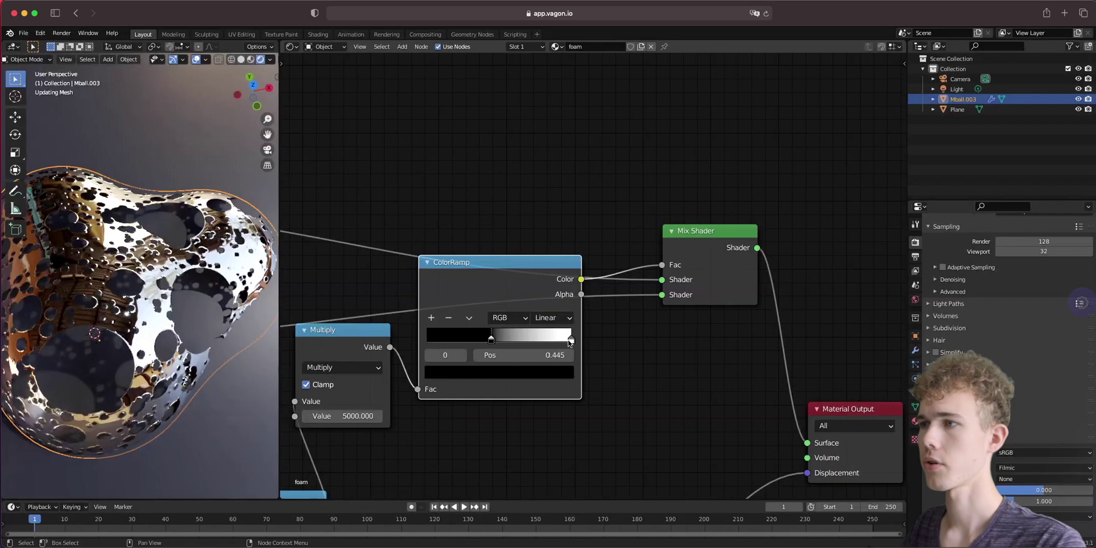
Reverse the ColorRamp by moving its white stop to the start and its black stop to 1.000, and preview the resulting mask.
{"action": "left_click_drag", "start_coordinate": [570, 341], "coordinate": [414, 337]}
{"action": "left_click_drag", "start_coordinate": [491, 340], "coordinate": [635, 350]}
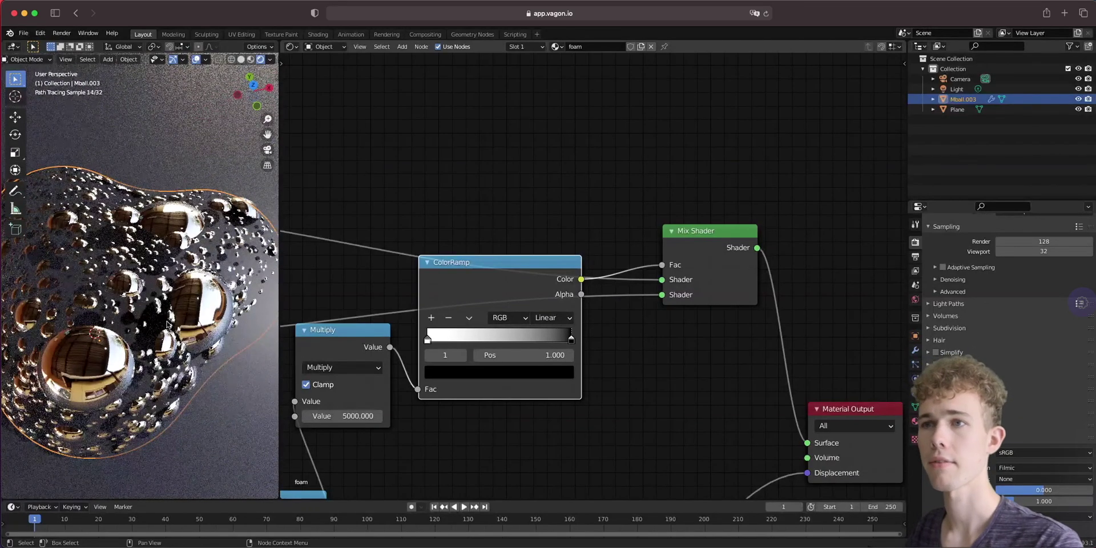
{"action": "middle_click_drag", "start_coordinate": [188, 297], "coordinate": [126, 271]}
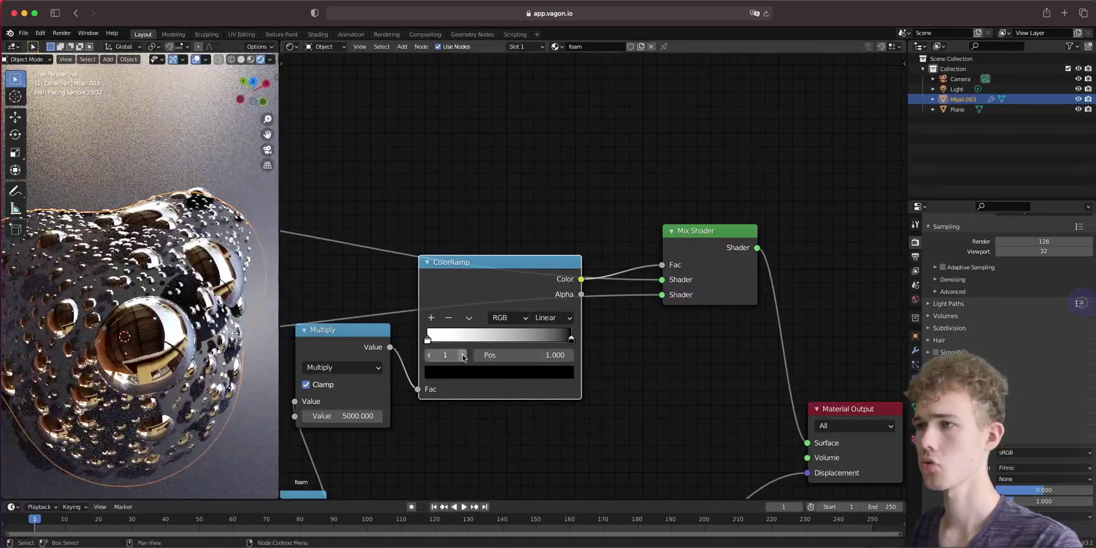
{"action": "left_click", "coordinate": [480, 293], "text": "ctrl+shift"}
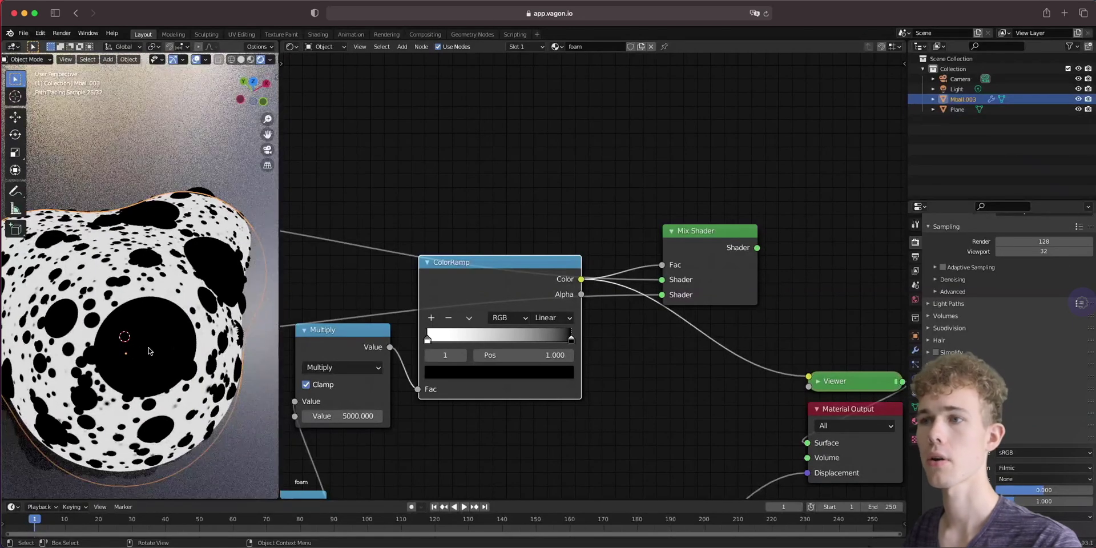
{"action": "left_click", "coordinate": [726, 247], "text": "ctrl+shift"}
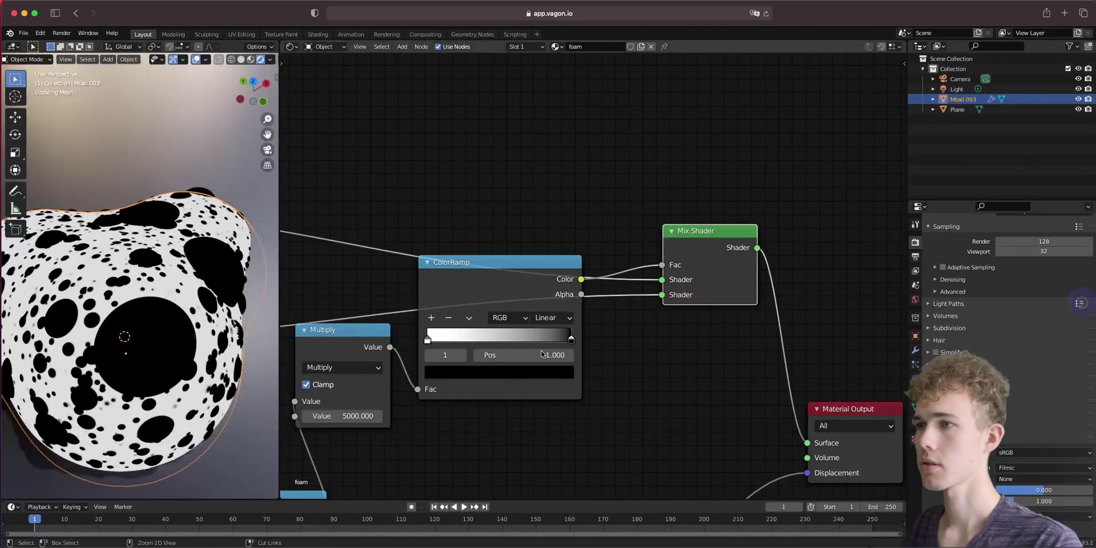
Set the brightness value of the ColorRamp's black stop to 0.95 and inspect the foam.
{"action": "left_click", "coordinate": [465, 372]}
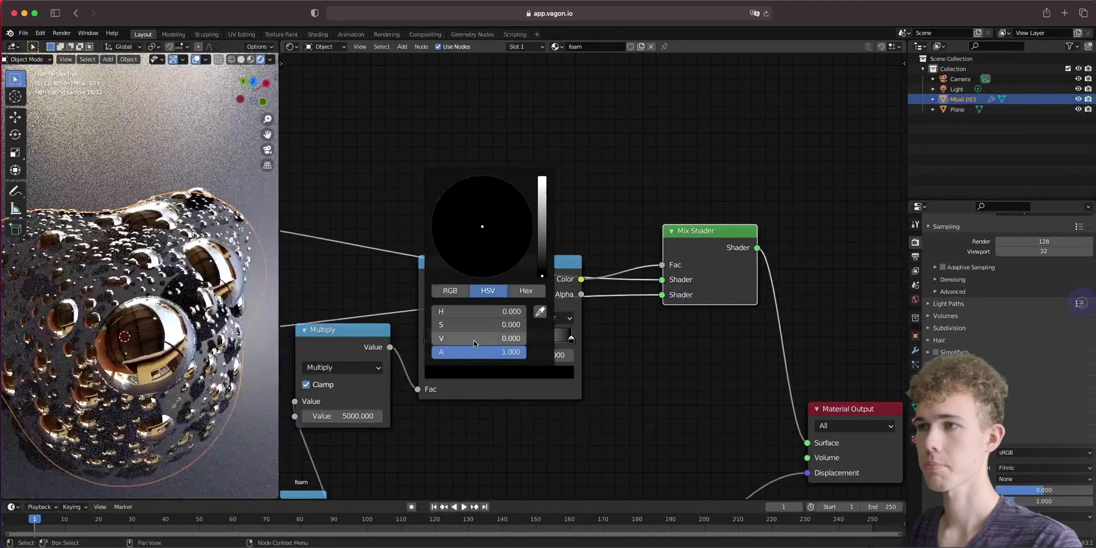
{"action": "left_click", "coordinate": [463, 338]}
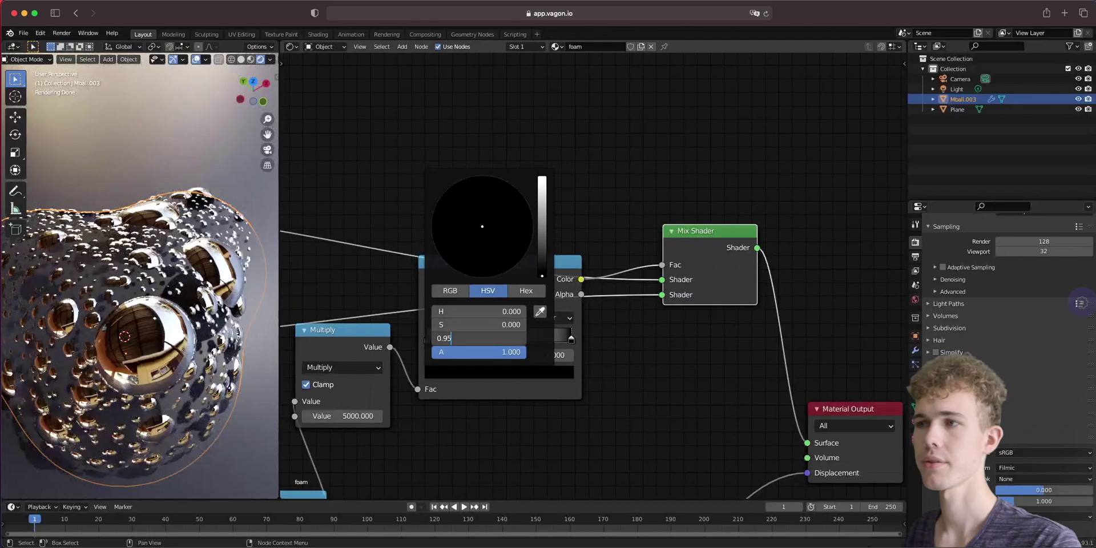
{"action": "key", "text": "Return"}
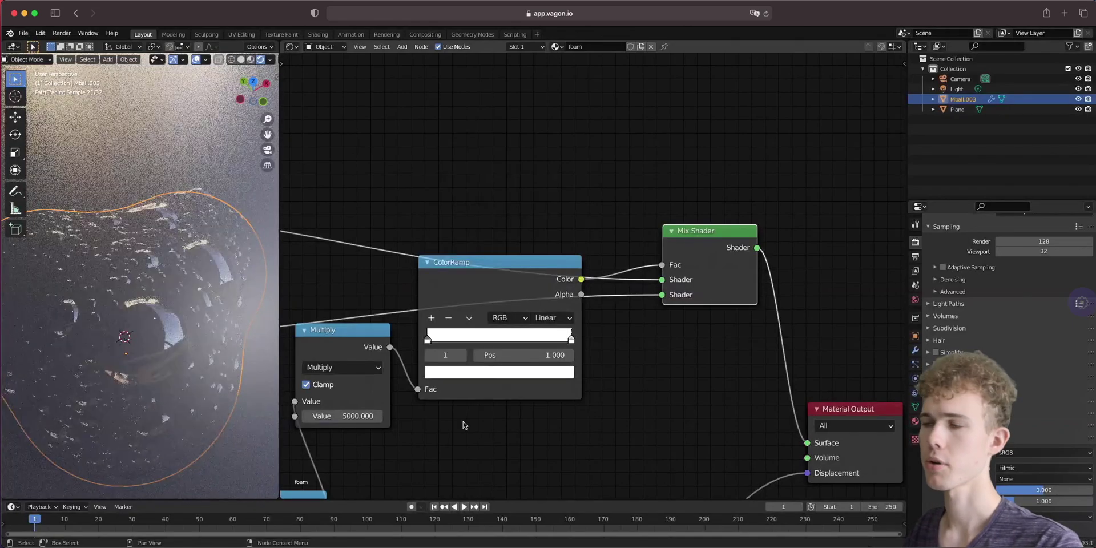
{"action": "middle_click_drag", "start_coordinate": [126, 369], "coordinate": [97, 354]}
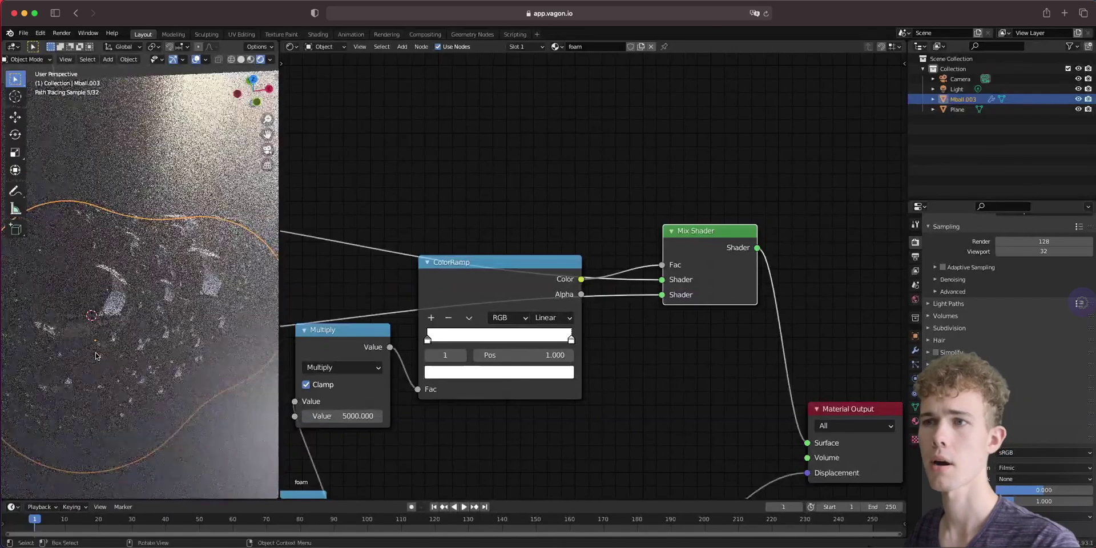
{"action": "scroll", "coordinate": [177, 350], "scroll_direction": "up", "scroll_amount": 5}
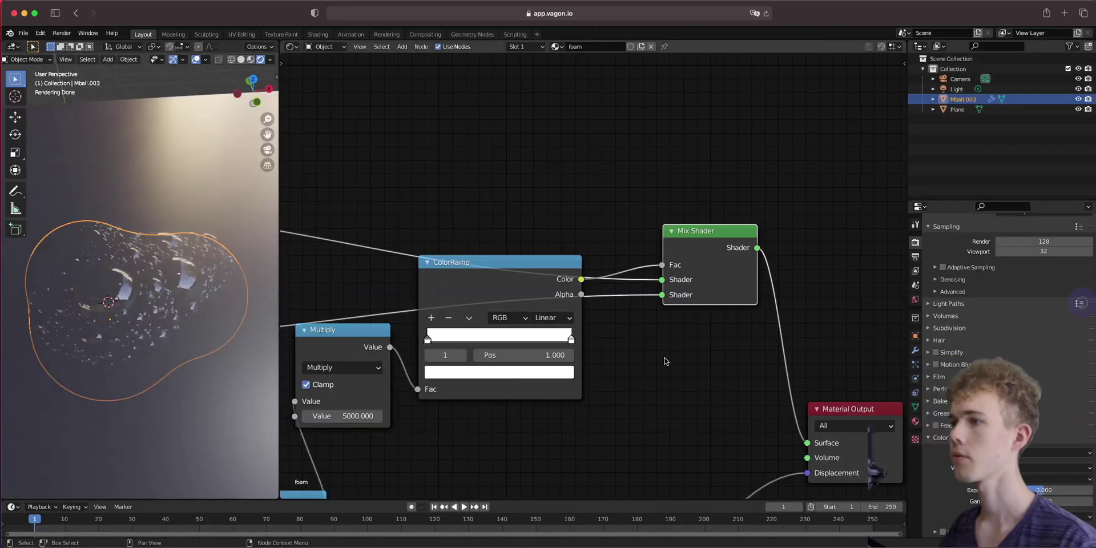
Add a Volume Scatter node and connect its Volume output to the Material Output's Volume.
{"action": "scroll", "coordinate": [691, 386], "scroll_direction": "down", "scroll_amount": 3}
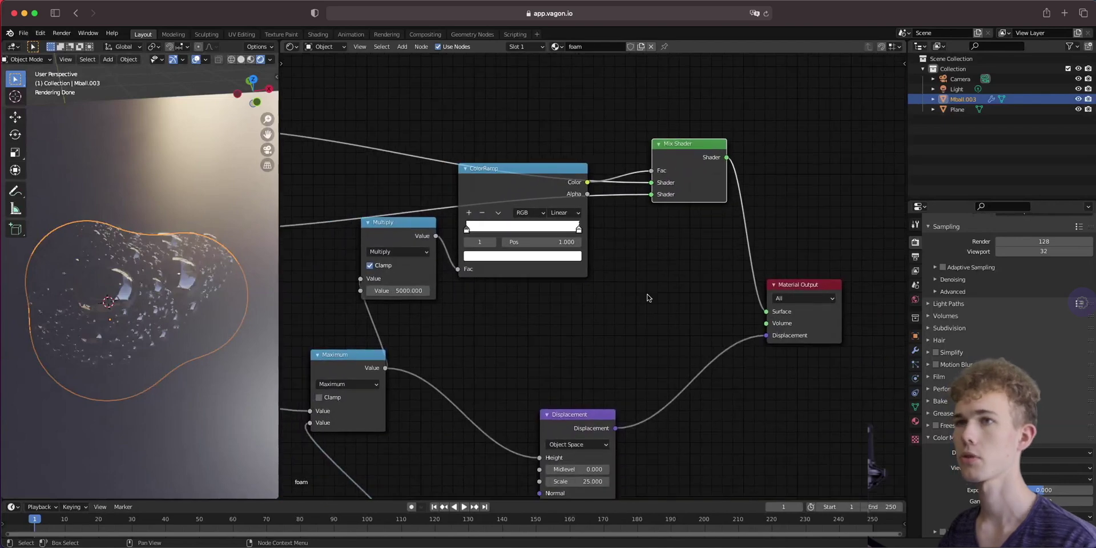
{"action": "scroll", "coordinate": [640, 270], "scroll_direction": "up", "scroll_amount": 1}
{"action": "key", "text": "shift+a"}
{"action": "type", "text": "s"}
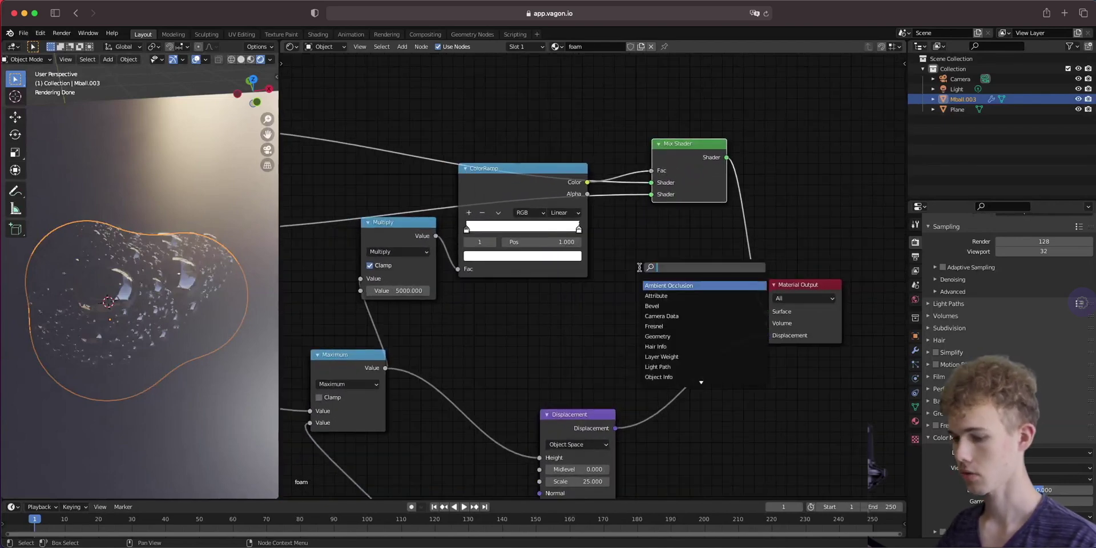
{"action": "type", "text": "cat"}
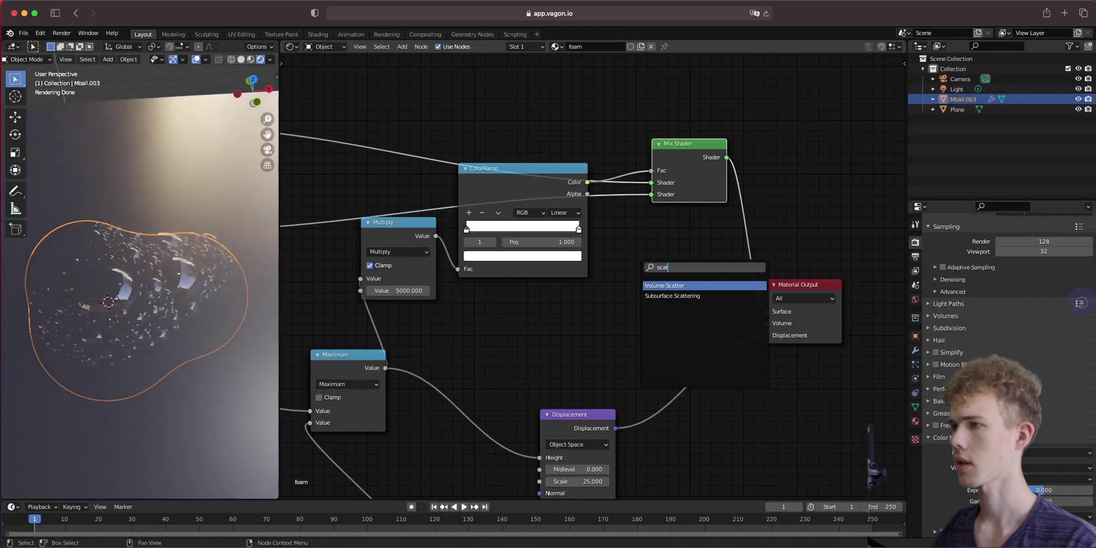
{"action": "left_click", "coordinate": [676, 285]}
{"action": "left_click", "coordinate": [662, 302]}
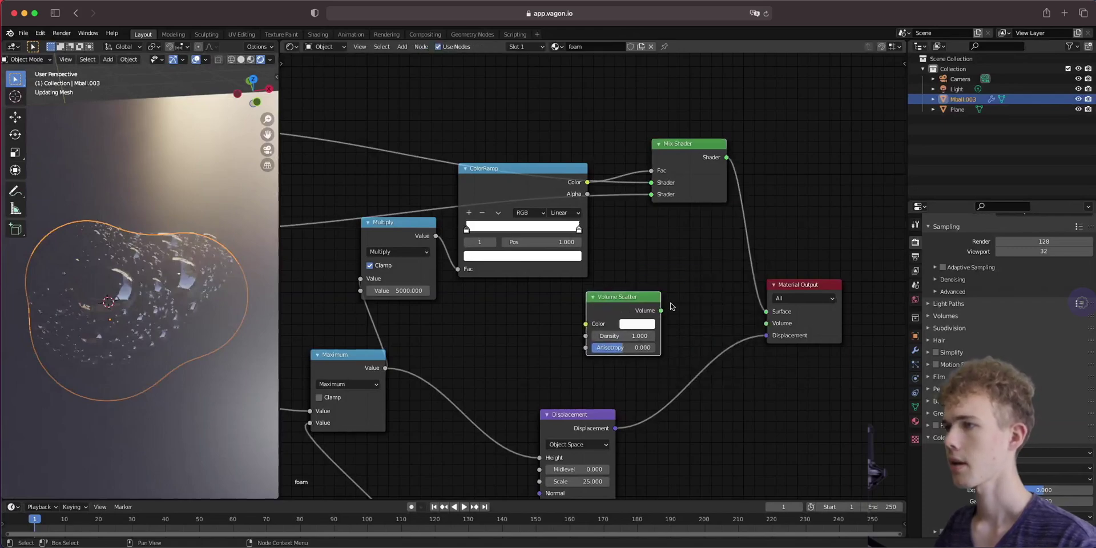
{"action": "left_click_drag", "start_coordinate": [660, 311], "coordinate": [766, 323]}
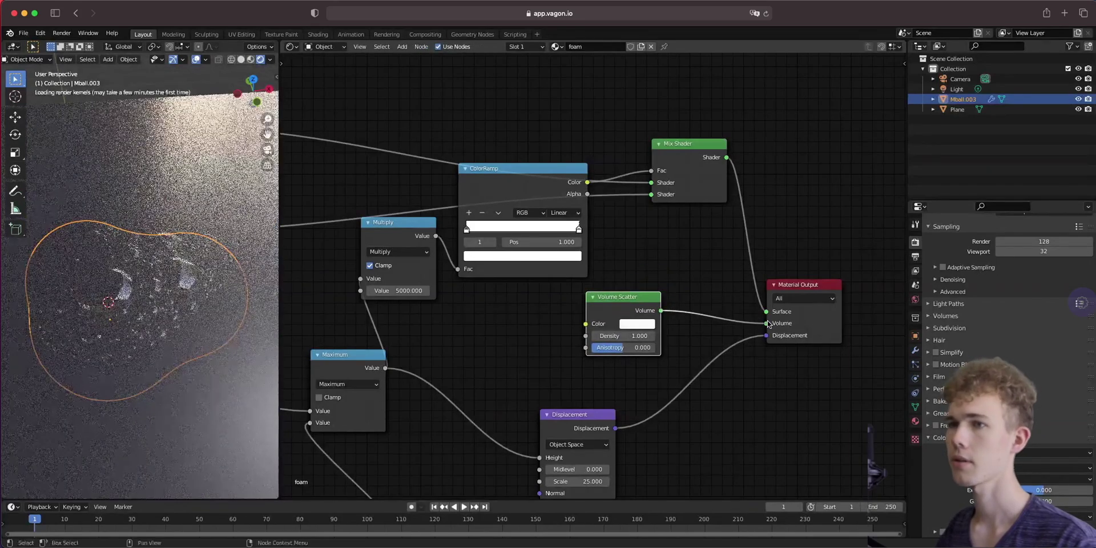
Set the Volume Scatter density to 50 and inspect the foam from different angles.
{"action": "middle_click_drag", "start_coordinate": [237, 359], "coordinate": [216, 345]}
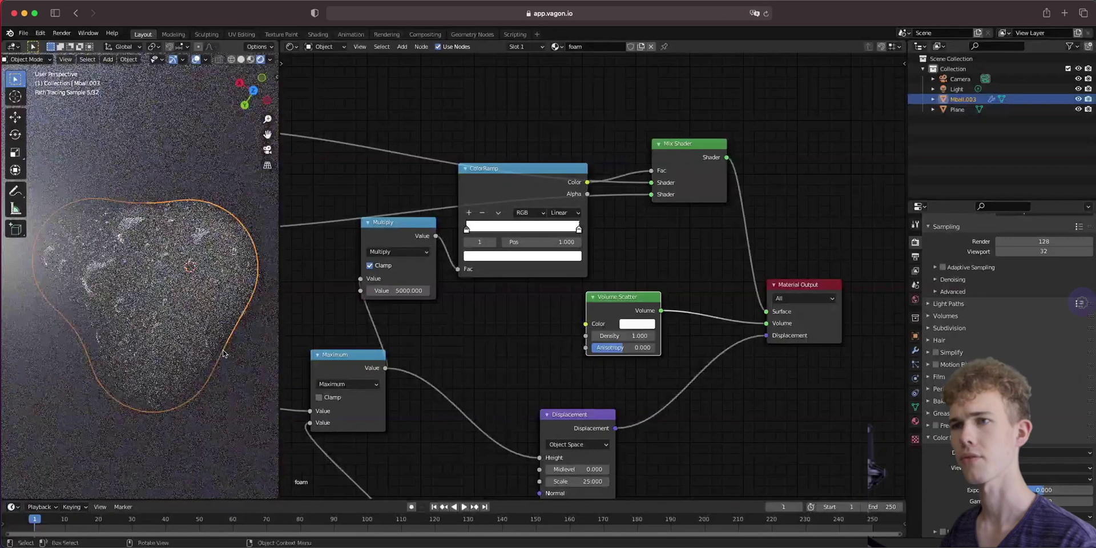
{"action": "double_click", "coordinate": [642, 335]}
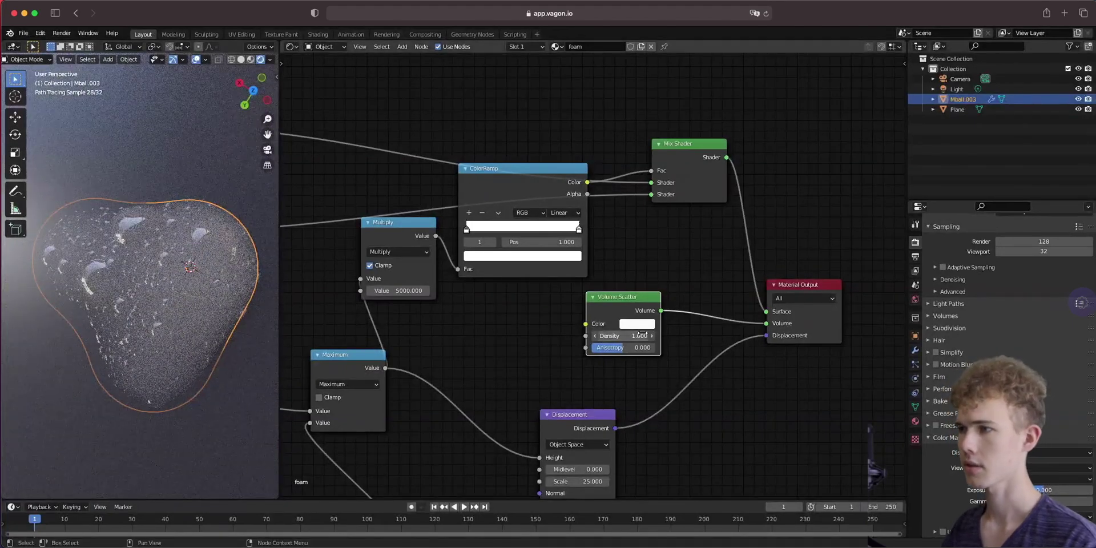
{"action": "type", "text": "50"}
{"action": "key", "text": "Return"}
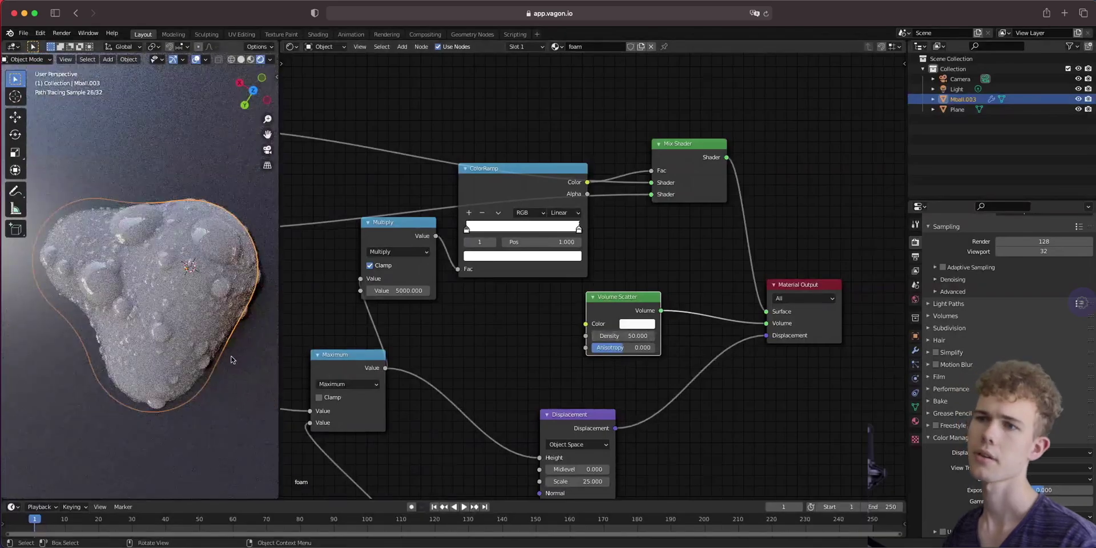
{"action": "middle_click_drag", "start_coordinate": [231, 360], "coordinate": [145, 308]}
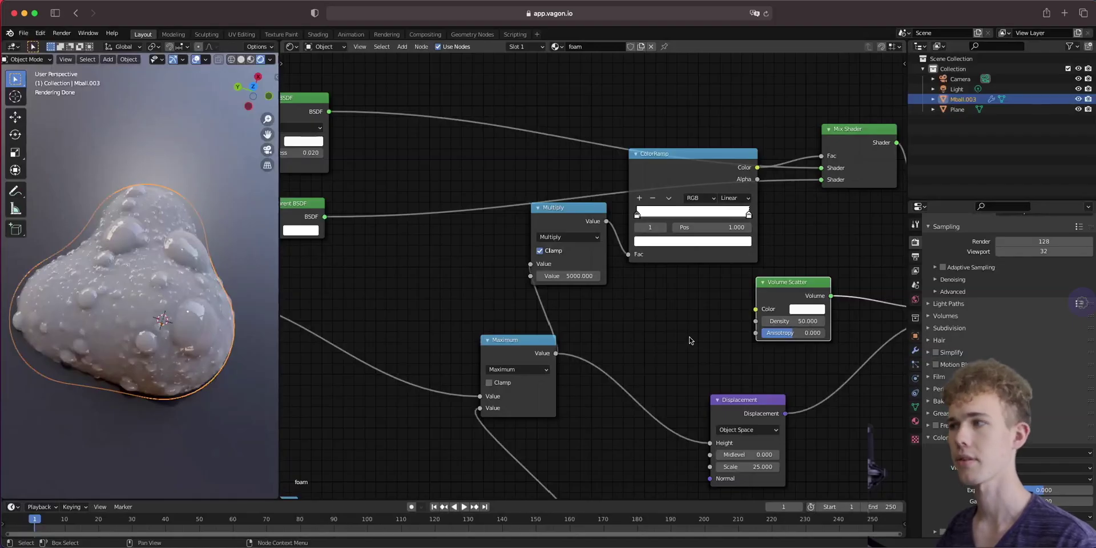
Preview the clamped Multiply node's bubble mask on the foam and examine it up close.
{"action": "left_click_drag", "start_coordinate": [787, 288], "coordinate": [808, 289]}
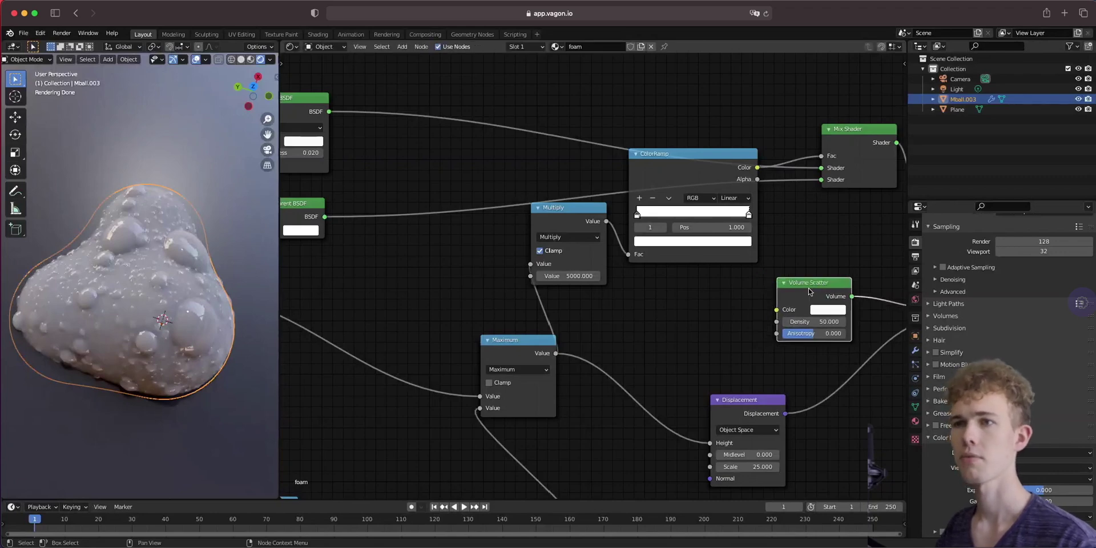
{"action": "middle_click_drag", "start_coordinate": [750, 338], "coordinate": [637, 286]}
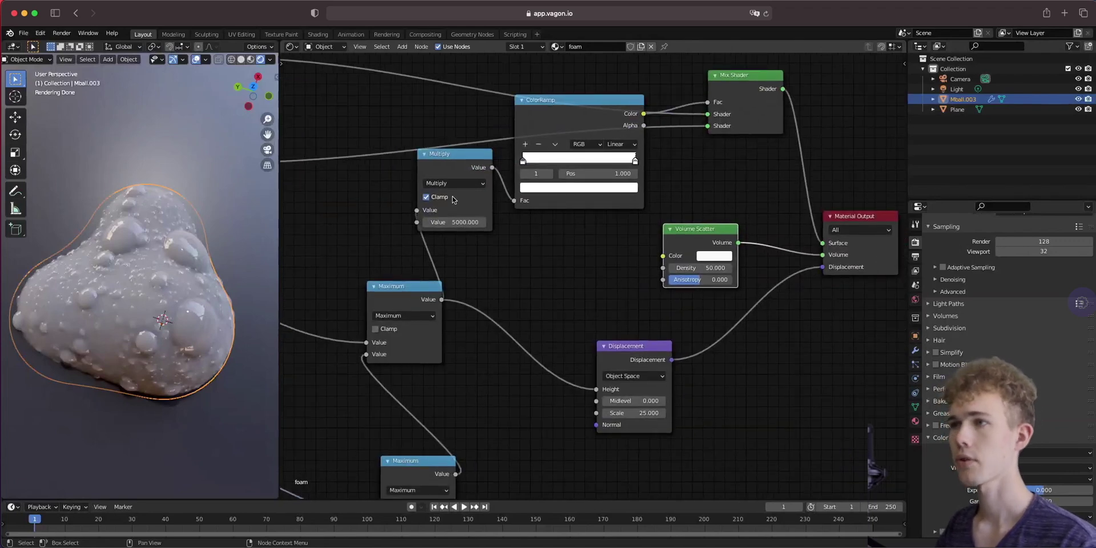
{"action": "left_click", "coordinate": [454, 172], "text": "ctrl+shift"}
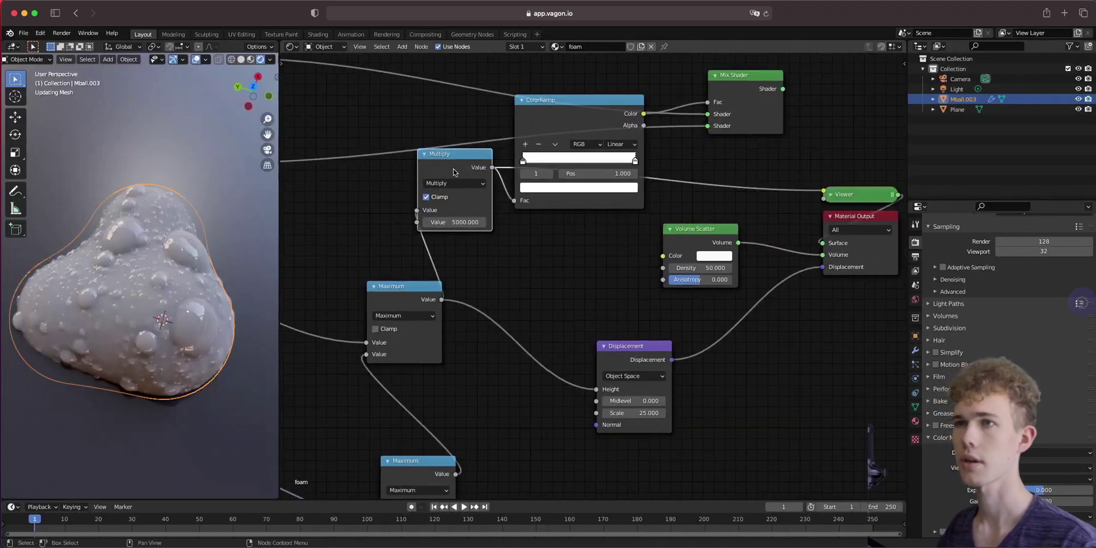
{"action": "left_click_drag", "start_coordinate": [454, 171], "coordinate": [456, 174]}
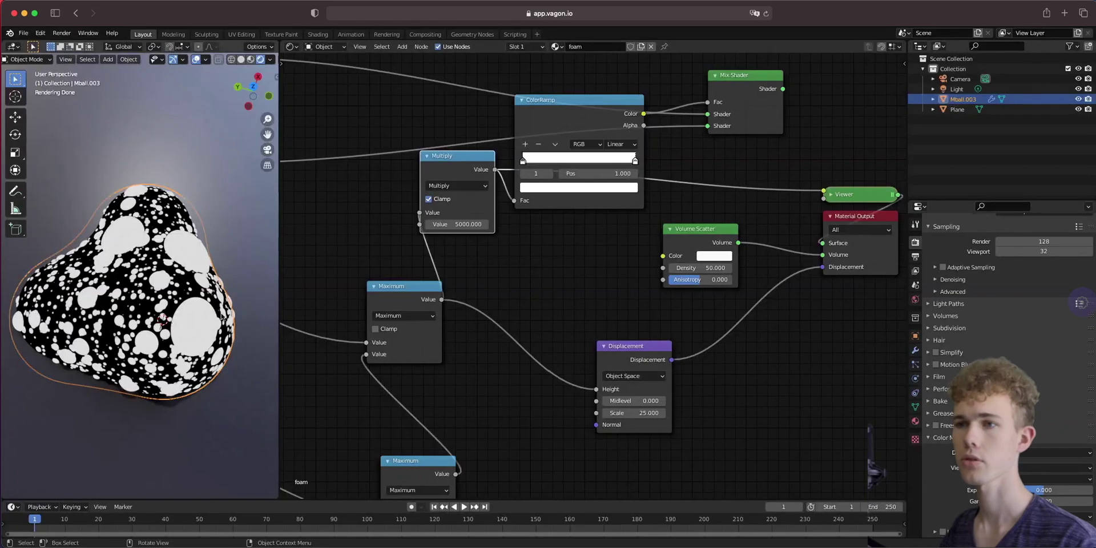
{"action": "scroll", "coordinate": [130, 287], "scroll_direction": "up", "scroll_amount": 3}
{"action": "scroll", "coordinate": [137, 282], "scroll_direction": "down", "scroll_amount": 3}
{"action": "scroll", "coordinate": [160, 276], "scroll_direction": "up", "scroll_amount": 6}
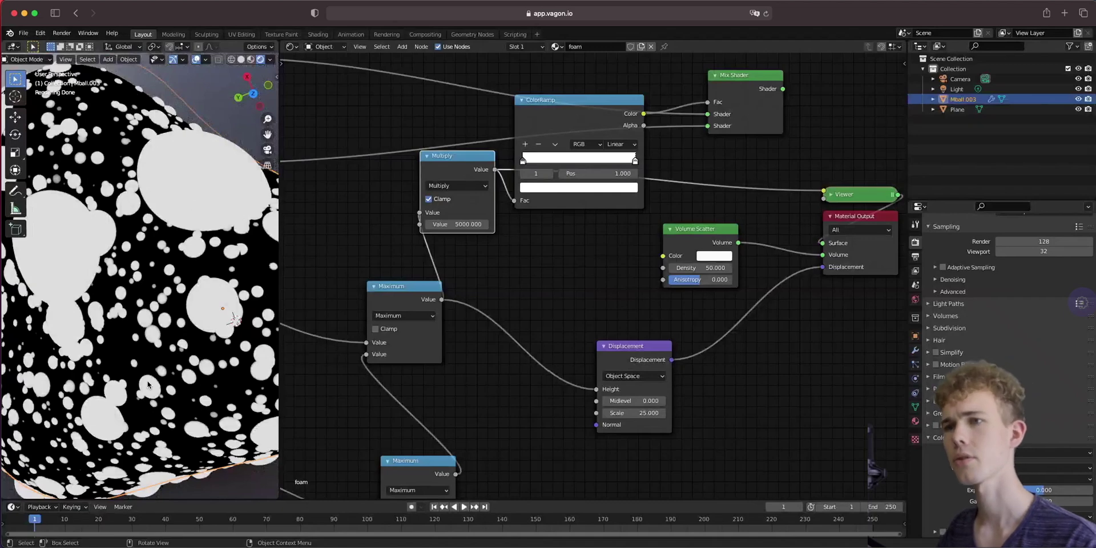
{"action": "scroll", "coordinate": [164, 292], "scroll_direction": "up", "scroll_amount": 7}
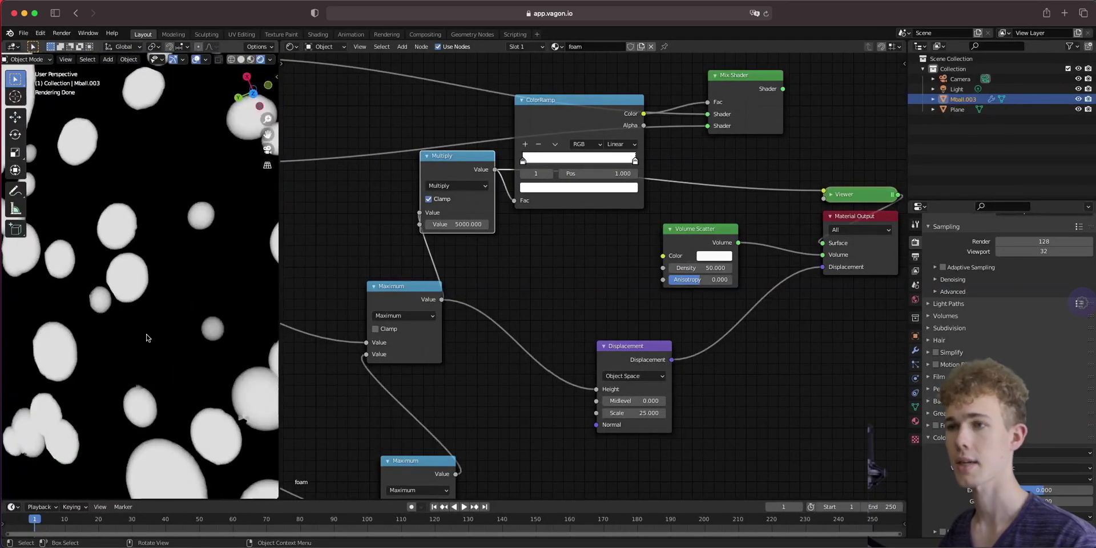
Connect the clamped Multiply output to the Volume Scatter's Density and reconnect the Mix Shader to the Material Output's Surface.
{"action": "left_click_drag", "start_coordinate": [494, 171], "coordinate": [663, 268]}
{"action": "left_click_drag", "start_coordinate": [692, 236], "coordinate": [690, 248]}
{"action": "left_click", "coordinate": [734, 96], "text": "ctrl+shift"}
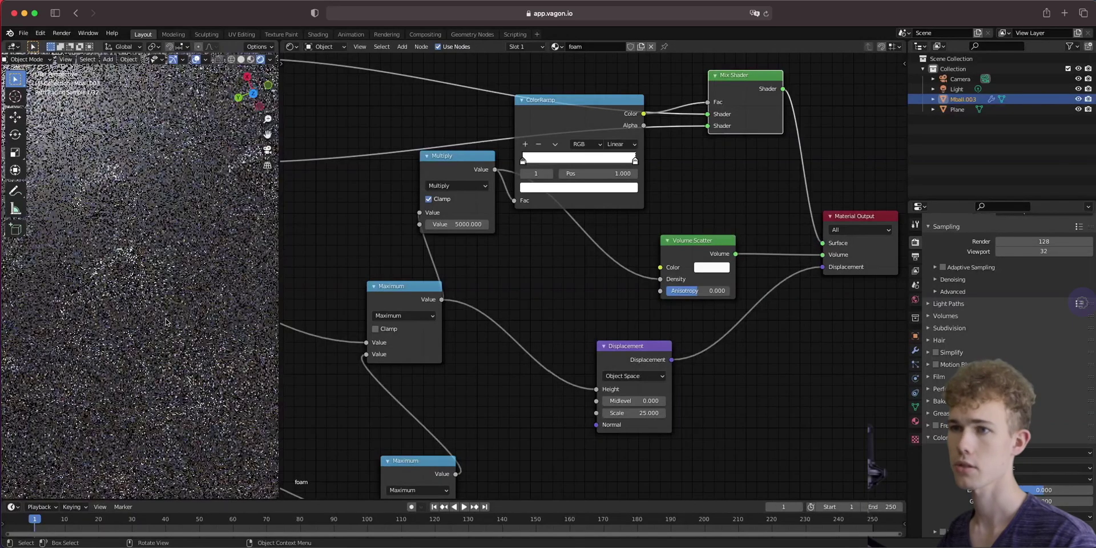
{"action": "scroll", "coordinate": [165, 321], "scroll_direction": "down", "scroll_amount": 3}
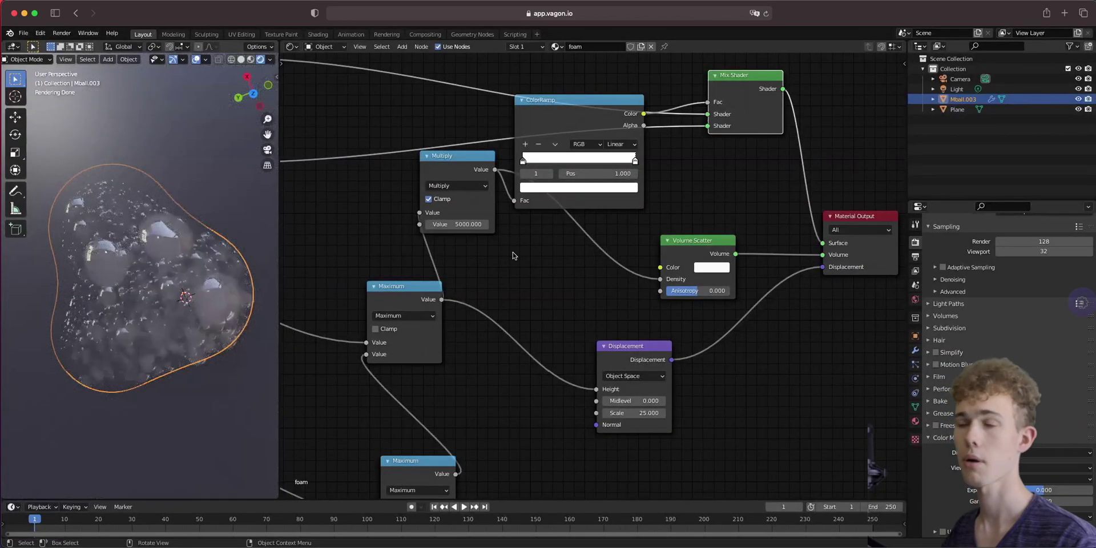
Insert an Invert node between the clamped Multiply node and the Volume Scatter's Density.
{"action": "key", "text": "shift+a"}
{"action": "left_click", "coordinate": [626, 216]}
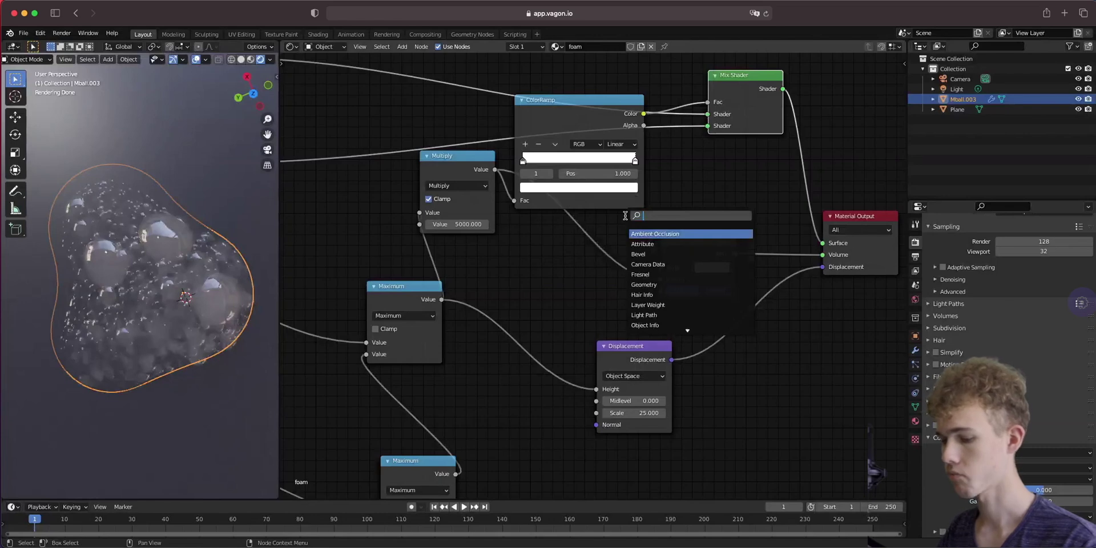
{"action": "type", "text": "inv"}
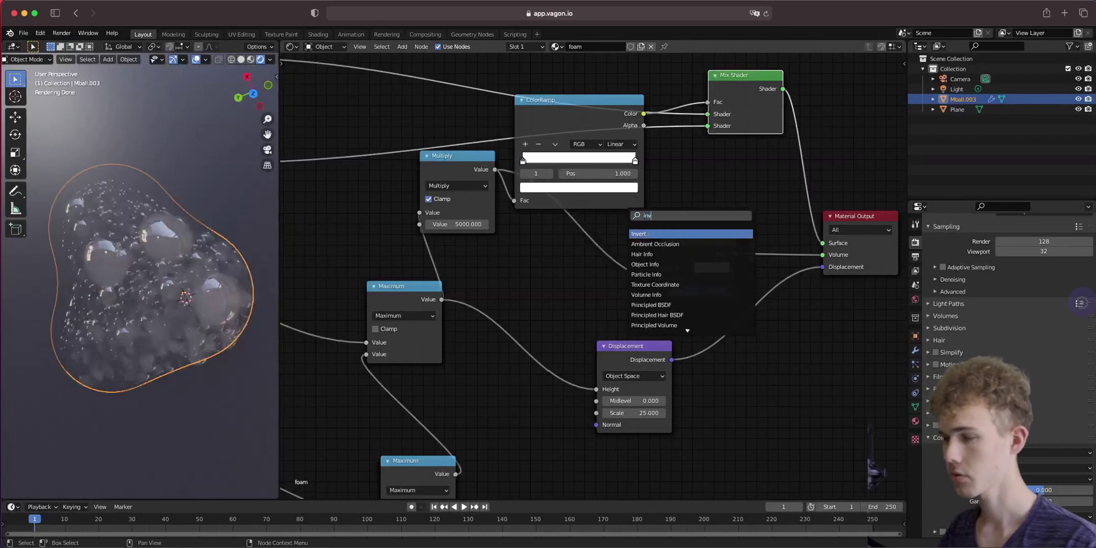
{"action": "key", "text": "Return"}
{"action": "left_click", "coordinate": [648, 236]}
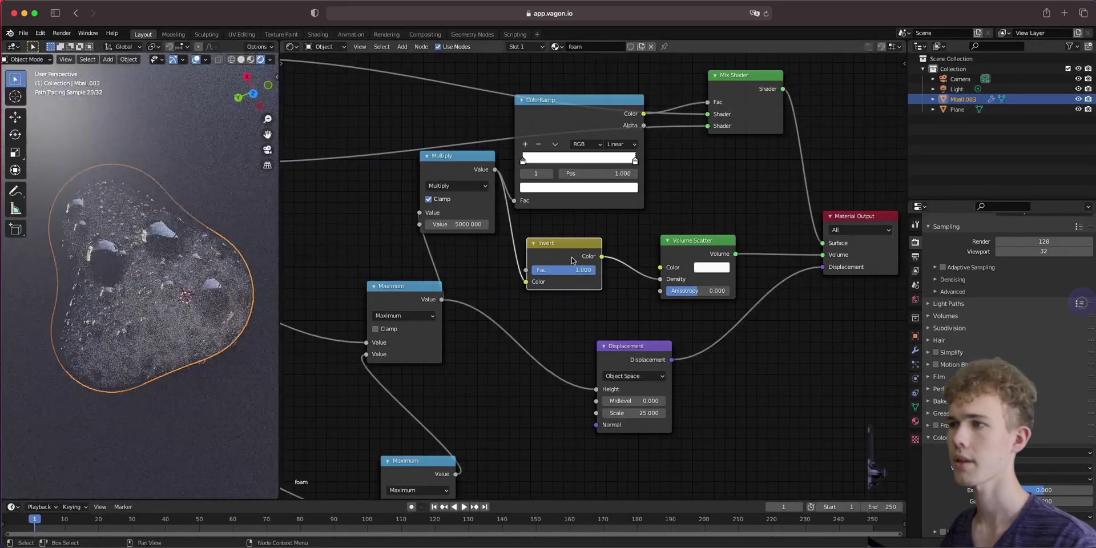
Duplicate the Multiply node between Invert and the Volume Scatter's Density, disable its Clamp and set its value to 10.
{"action": "left_click", "coordinate": [462, 181]}
{"action": "key", "text": "shift+d"}
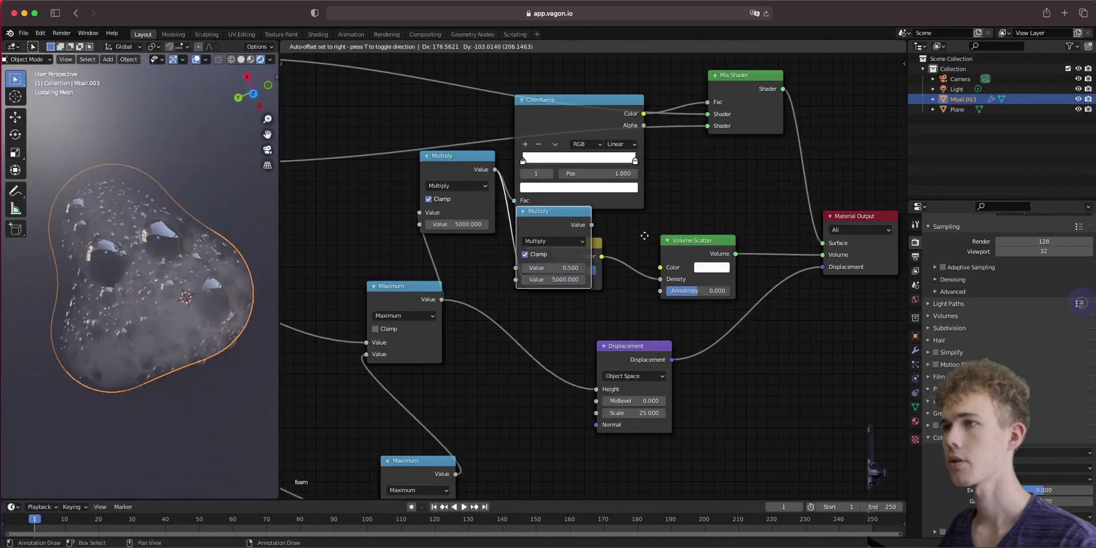
{"action": "left_click", "coordinate": [684, 244]}
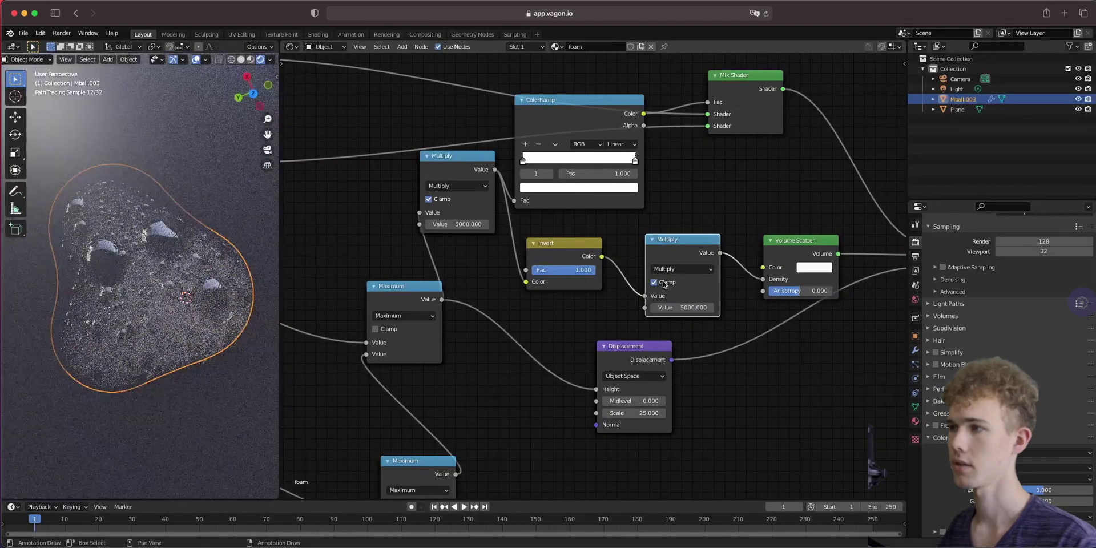
{"action": "left_click", "coordinate": [677, 307]}
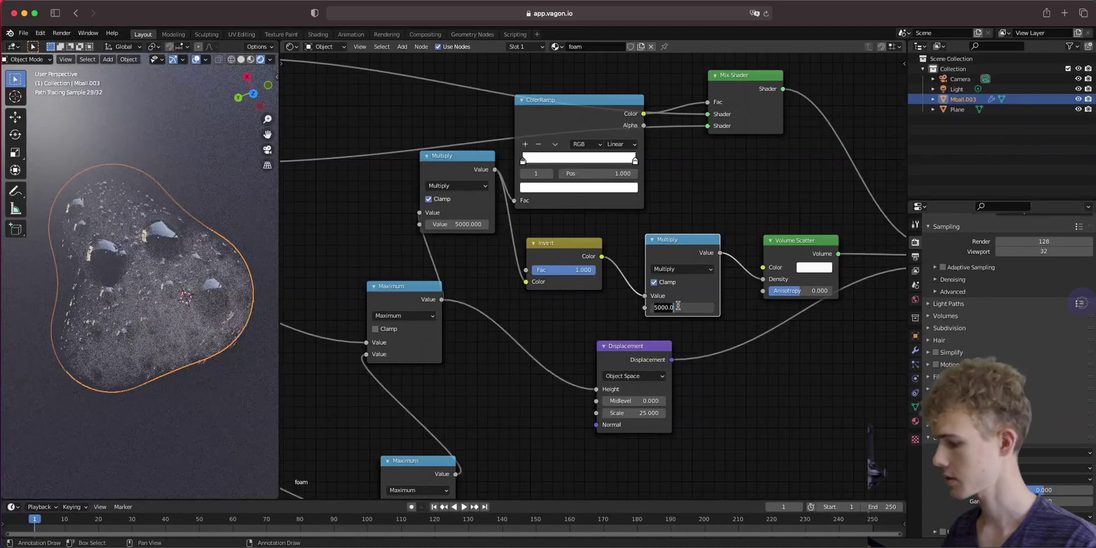
{"action": "key", "text": "ctrl+a"}
{"action": "type", "text": "10"}
{"action": "key", "text": "Return"}
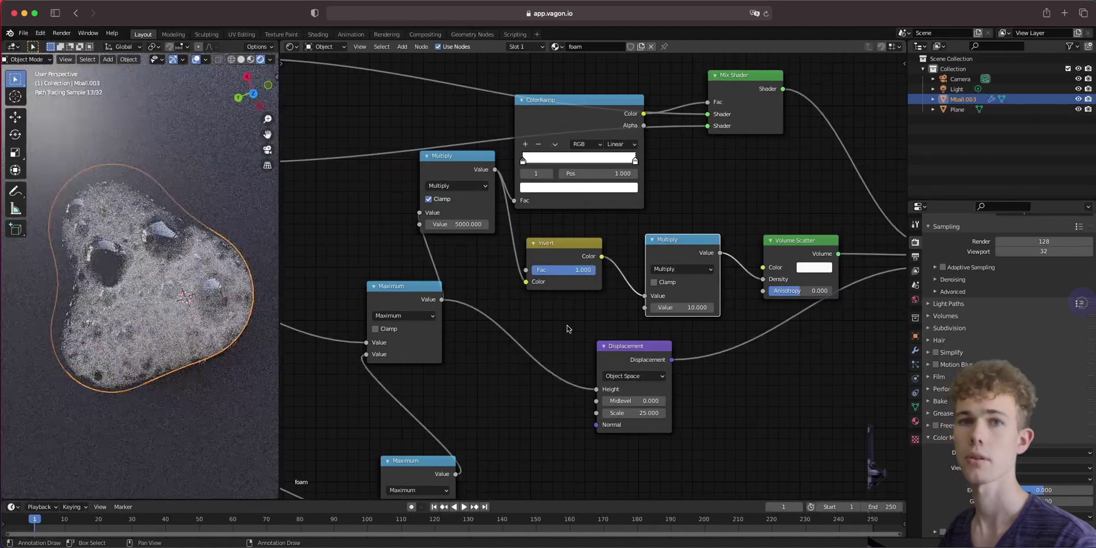
Inspect the foam from the top view and review the node tree around the ColorRamp.
{"action": "left_click", "coordinate": [255, 91]}
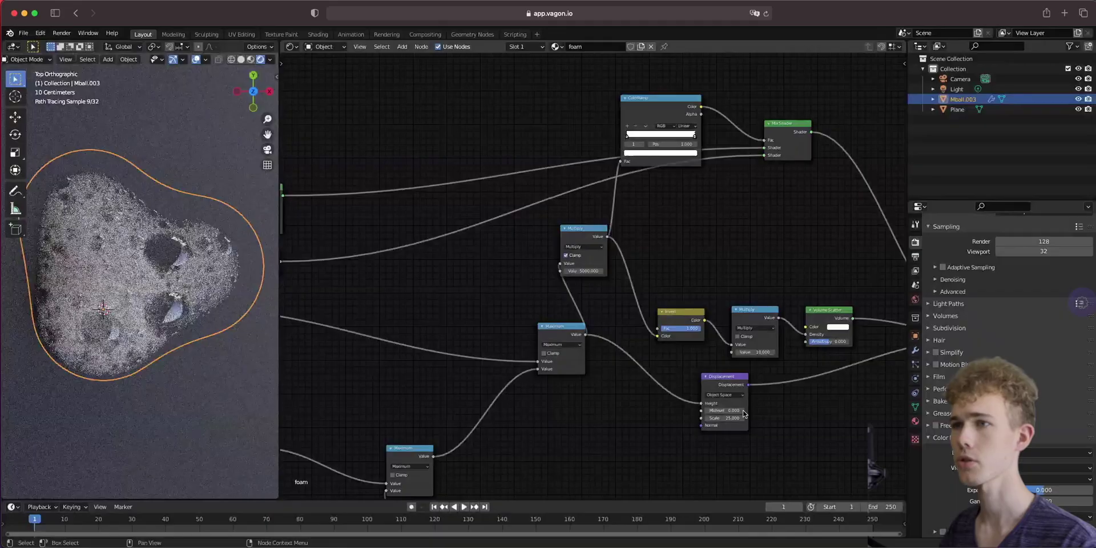
{"action": "middle_click_drag", "start_coordinate": [680, 420], "coordinate": [374, 395]}
{"action": "scroll", "coordinate": [577, 291], "scroll_direction": "up", "scroll_amount": 6}
{"action": "middle_click_drag", "start_coordinate": [663, 311], "coordinate": [906, 451]}
{"action": "middle_click_drag", "start_coordinate": [623, 332], "coordinate": [903, 490]}
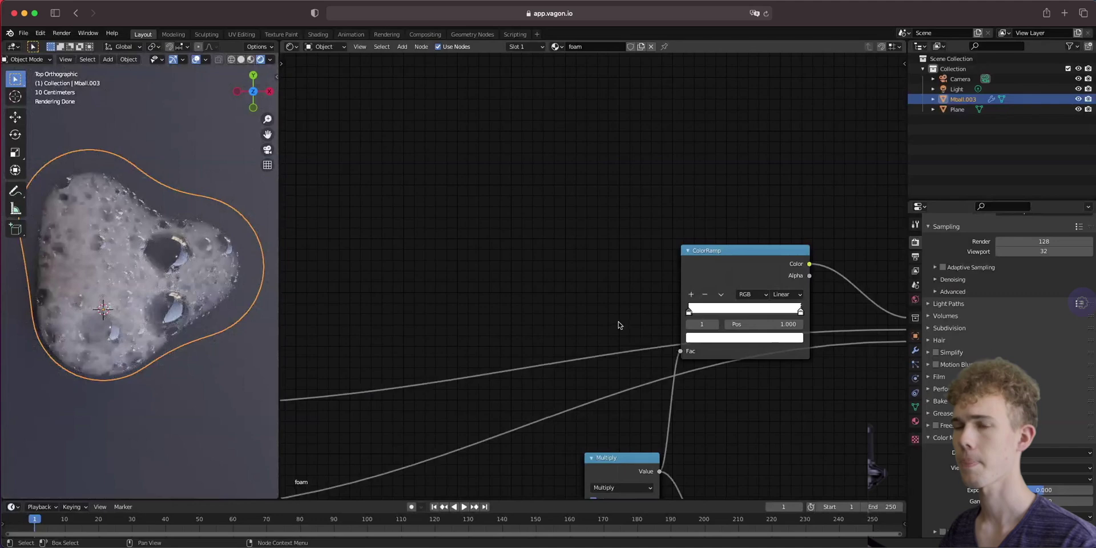
Add a Noise Texture node before the Glossy BSDF in the foam material.
{"action": "middle_click_drag", "start_coordinate": [679, 234], "coordinate": [512, 260]}
{"action": "middle_click_drag", "start_coordinate": [445, 321], "coordinate": [693, 134]}
{"action": "middle_click_drag", "start_coordinate": [659, 360], "coordinate": [501, 205]}
{"action": "middle_click_drag", "start_coordinate": [737, 284], "coordinate": [279, 362]}
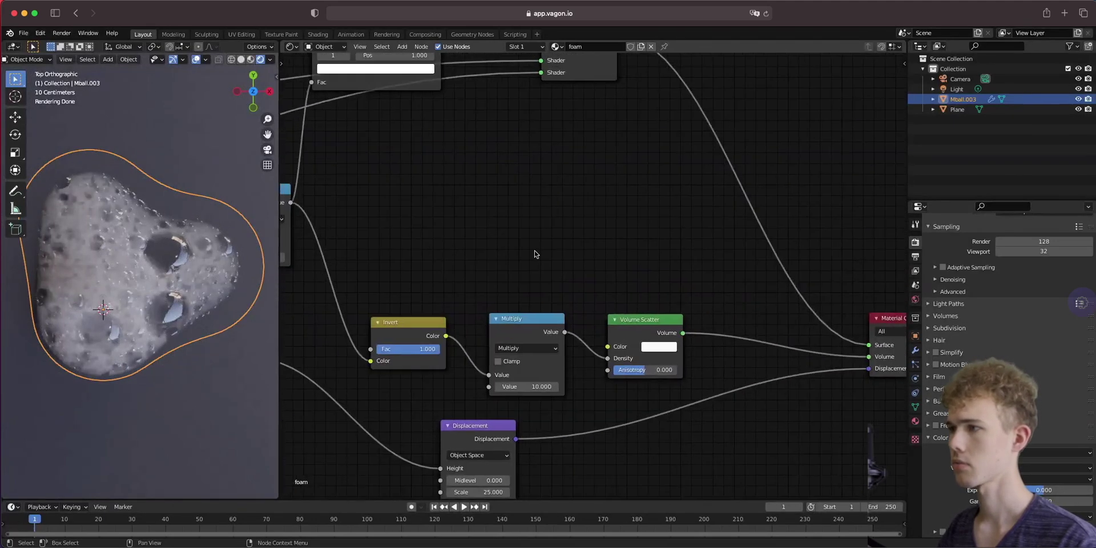
{"action": "middle_click_drag", "start_coordinate": [534, 271], "coordinate": [775, 356]}
{"action": "middle_click_drag", "start_coordinate": [473, 259], "coordinate": [543, 246]}
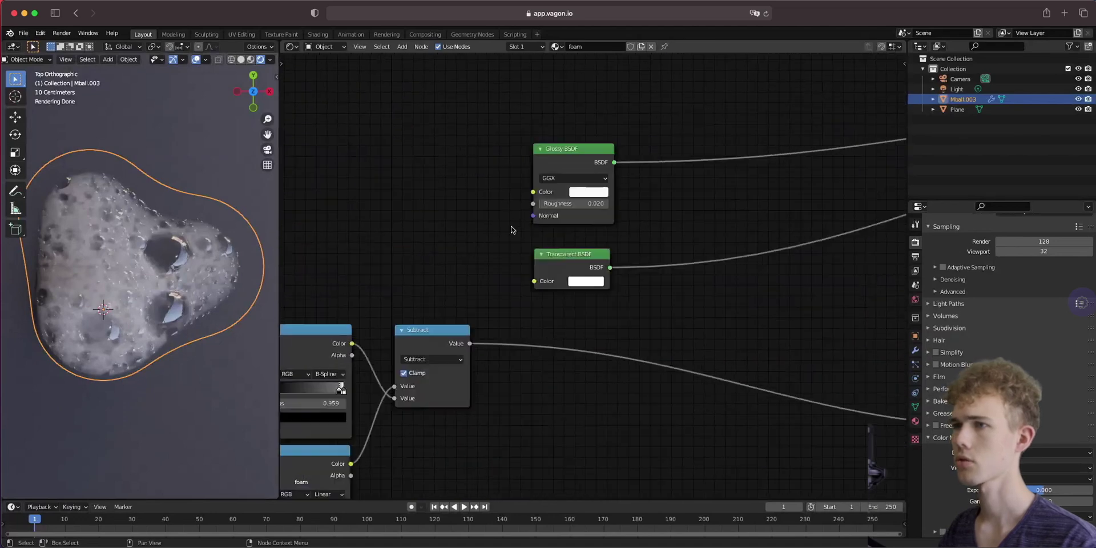
{"action": "middle_click_drag", "start_coordinate": [554, 281], "coordinate": [650, 360]}
{"action": "key", "text": "shift+a"}
{"action": "type", "text": "s"}
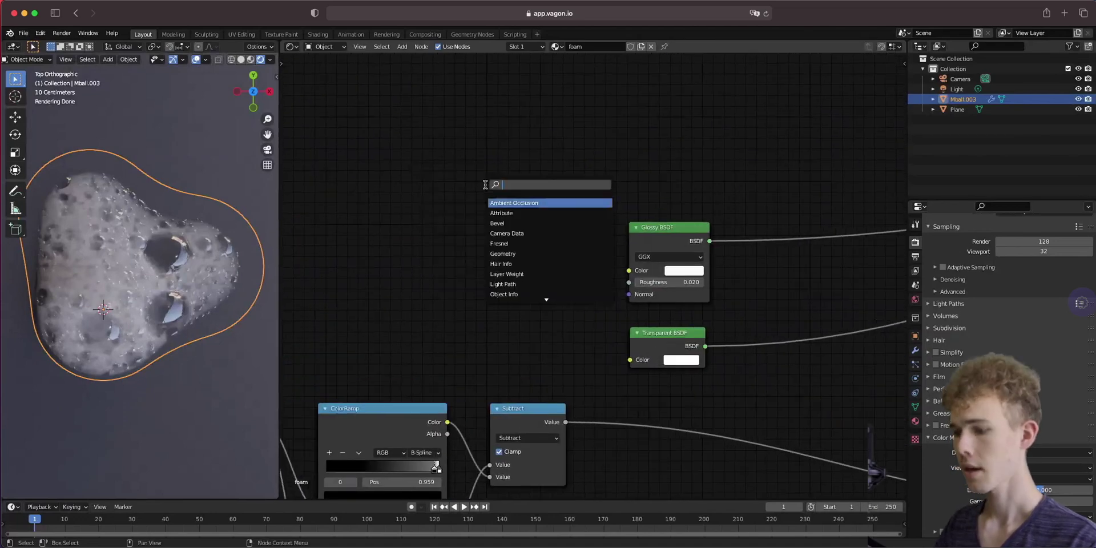
{"action": "type", "text": "nois"}
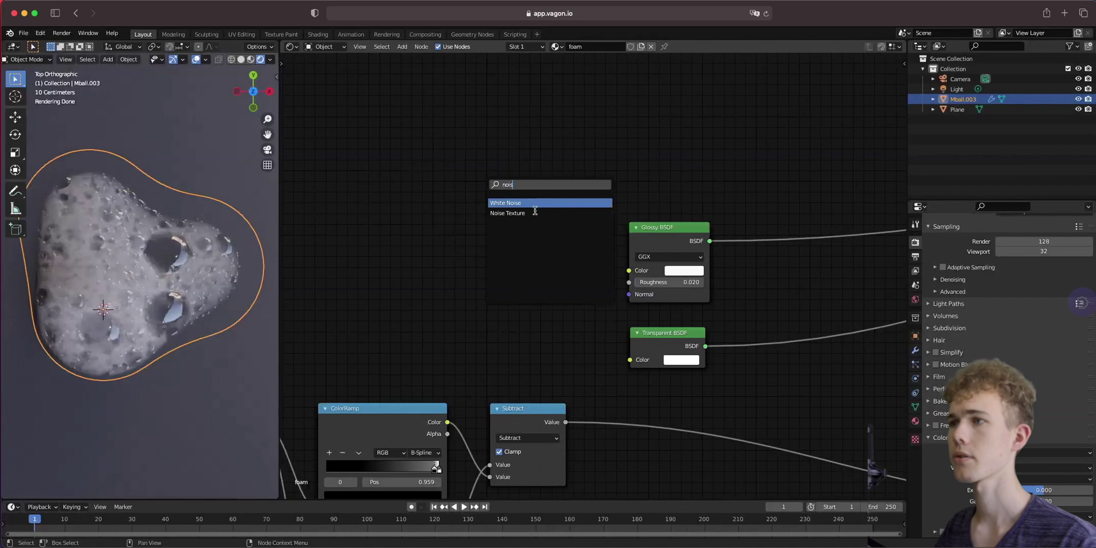
{"action": "left_click", "coordinate": [530, 213]}
{"action": "left_click", "coordinate": [418, 217]}
Preview the Noise Texture's Color output on the foam and connect it to the Glossy BSDF's Color.
{"action": "left_click", "coordinate": [418, 217], "text": "ctrl+shift"}
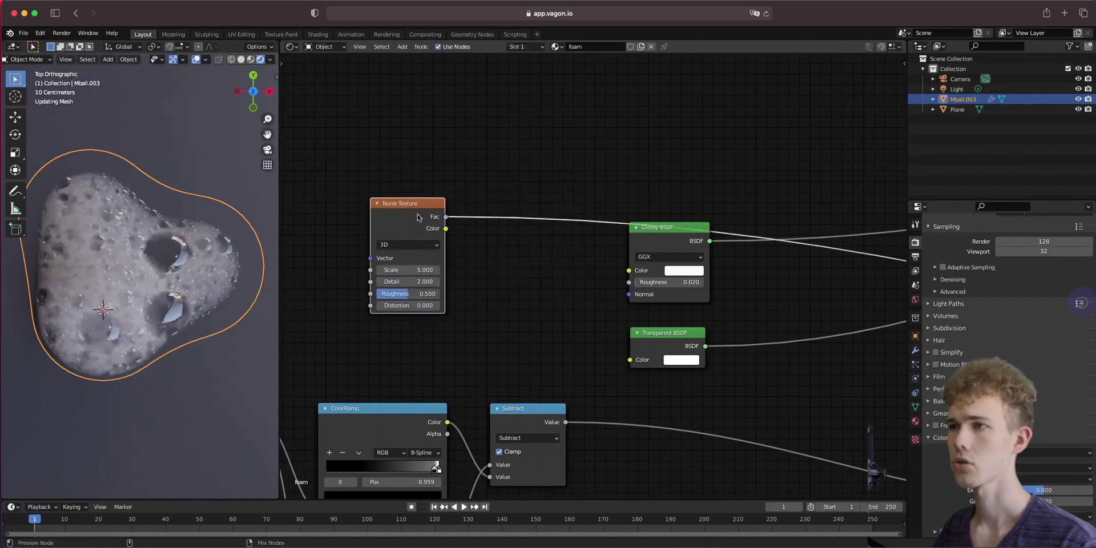
{"action": "left_click", "coordinate": [418, 220], "text": "ctrl+shift"}
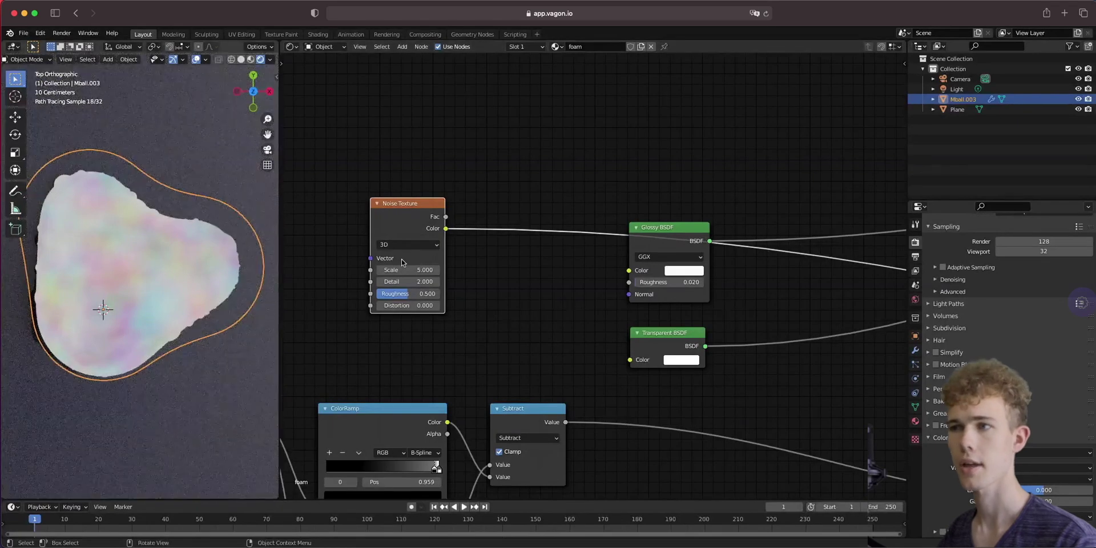
{"action": "left_click_drag", "start_coordinate": [446, 228], "coordinate": [629, 270]}
Reconnect the Mix Shader to the Material Output's Surface and inspect the tinted foam up close.
{"action": "scroll", "coordinate": [736, 421], "scroll_direction": "up", "scroll_amount": 2}
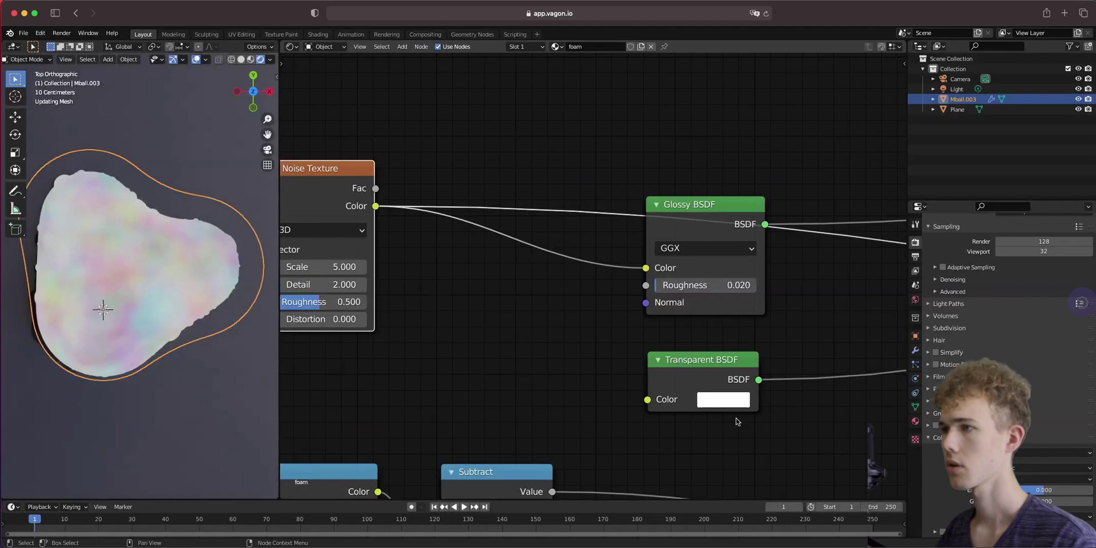
{"action": "scroll", "coordinate": [736, 422], "scroll_direction": "down", "scroll_amount": 8}
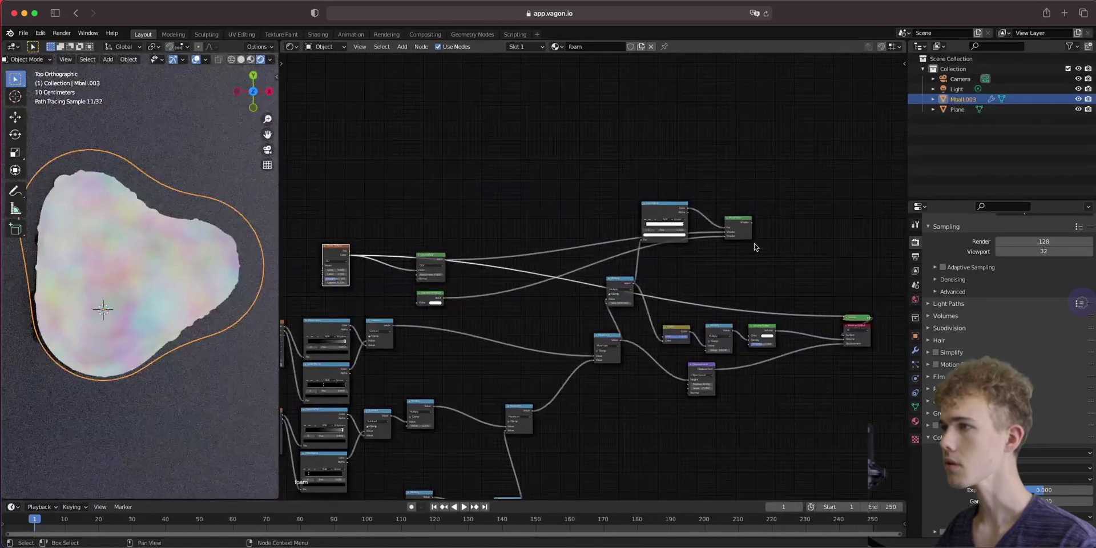
{"action": "left_click", "coordinate": [745, 228], "text": "ctrl+shift"}
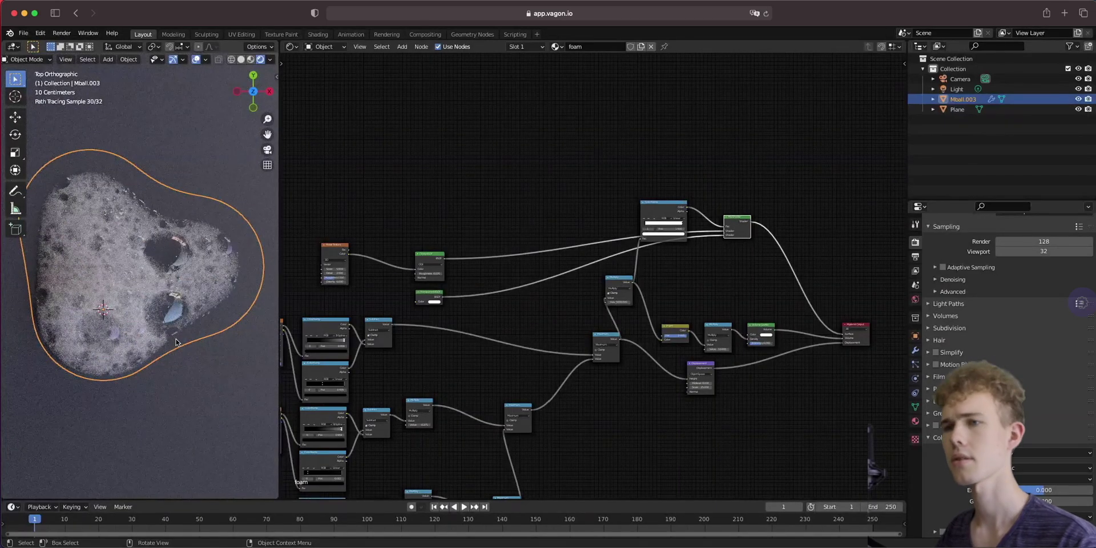
{"action": "mouse_move", "coordinate": [198, 358]}
{"action": "middle_mouse_down"}
{"action": "mouse_move", "coordinate": [184, 308]}
{"action": "mouse_move", "coordinate": [208, 353]}
{"action": "mouse_move", "coordinate": [207, 383]}
{"action": "middle_mouse_up"}
{"action": "scroll", "coordinate": [183, 307], "scroll_direction": "up", "scroll_amount": 4}
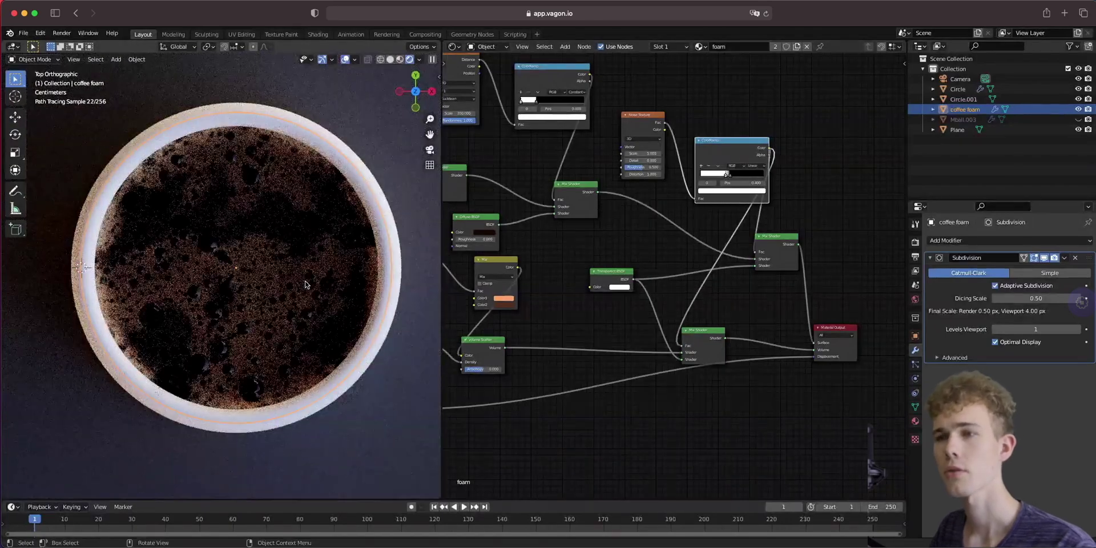
Set the Scale of the coffee foam material's Noise Texture to 3 and inspect the cup in perspective.
{"action": "middle_click_drag", "start_coordinate": [657, 171], "coordinate": [720, 302]}
{"action": "scroll", "coordinate": [720, 303], "scroll_direction": "up", "scroll_amount": 9}
{"action": "left_click", "coordinate": [732, 291]}
{"action": "type", "text": "3"}
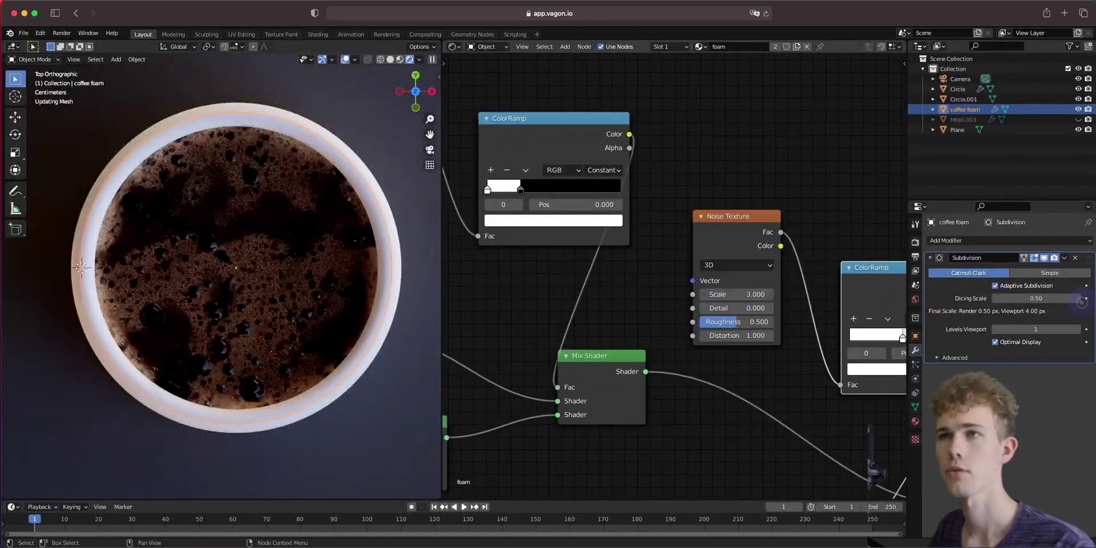
{"action": "key", "text": "Return"}
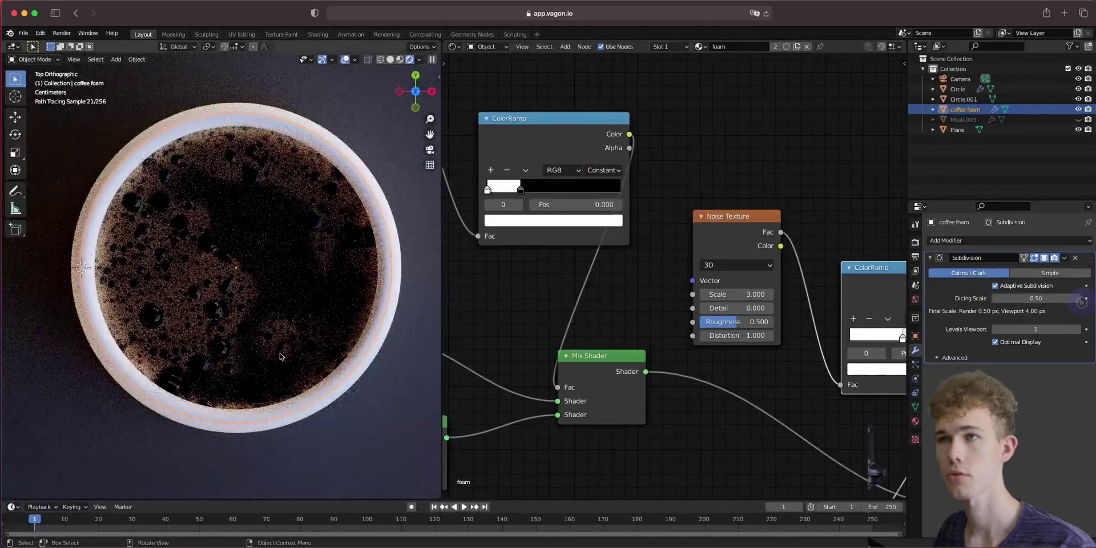
{"action": "middle_click_drag", "start_coordinate": [257, 362], "coordinate": [306, 340]}
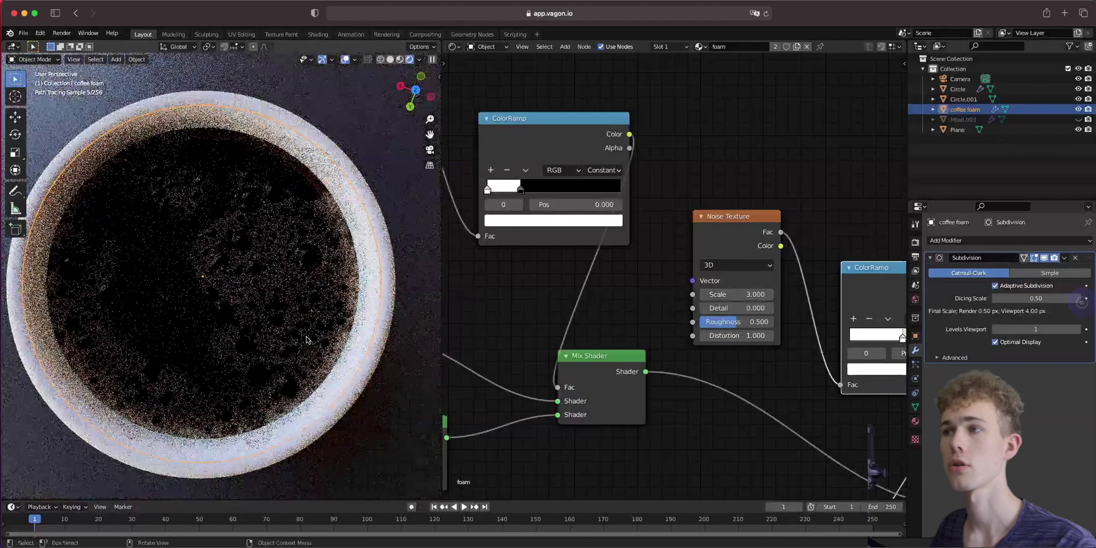